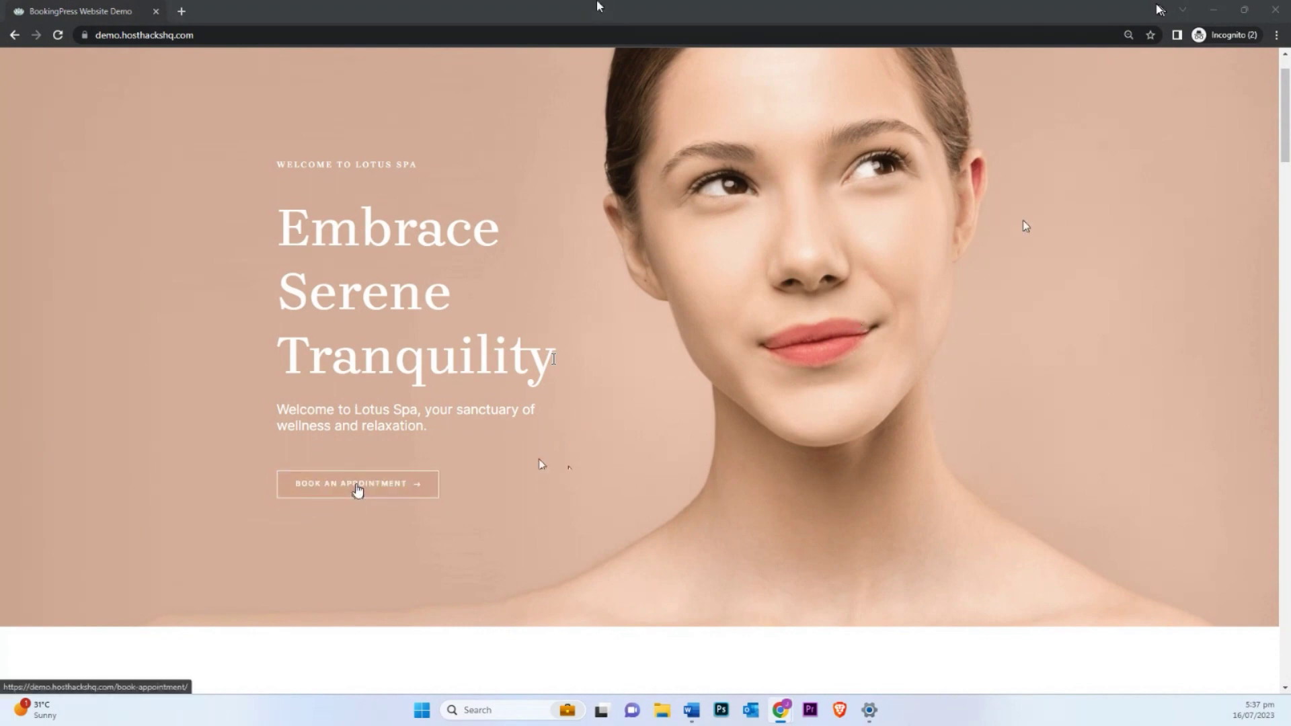
Step: Open the booking page and browse the Stone Therapy, Aroma Therapy and Skin Treatment services
click(358, 491)
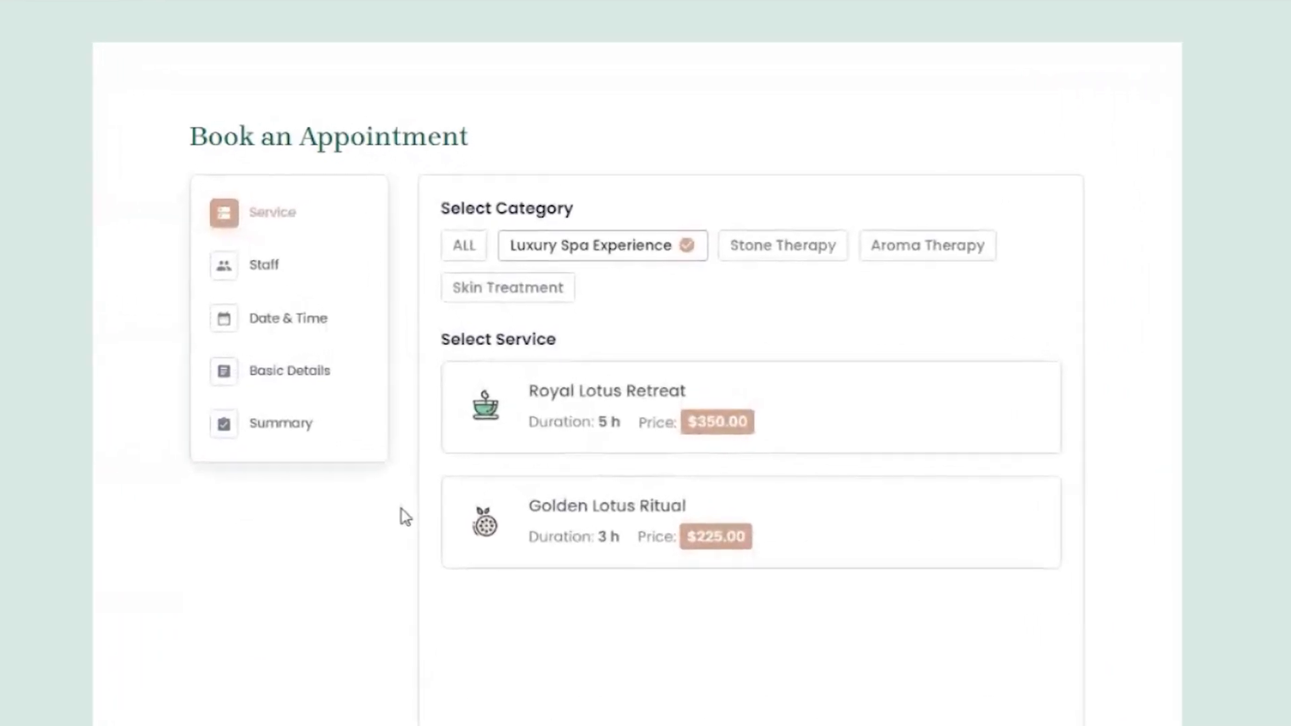
click(774, 246)
click(968, 264)
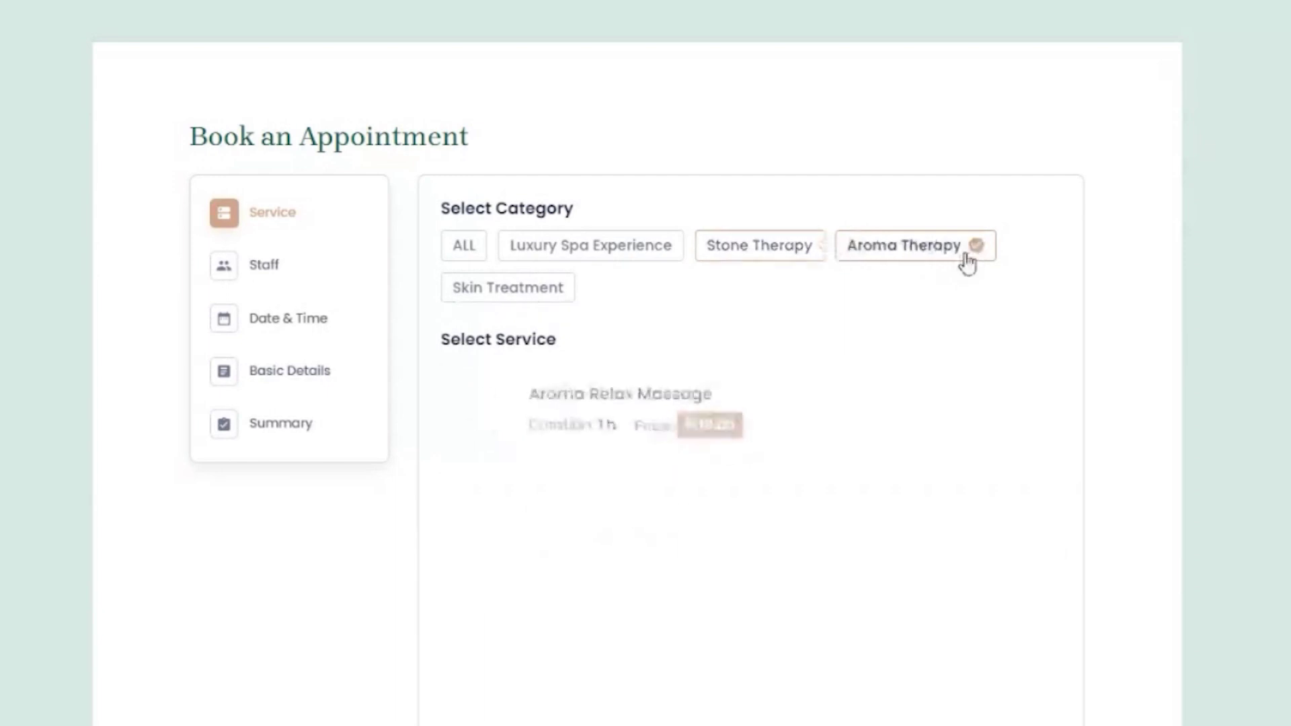
click(542, 296)
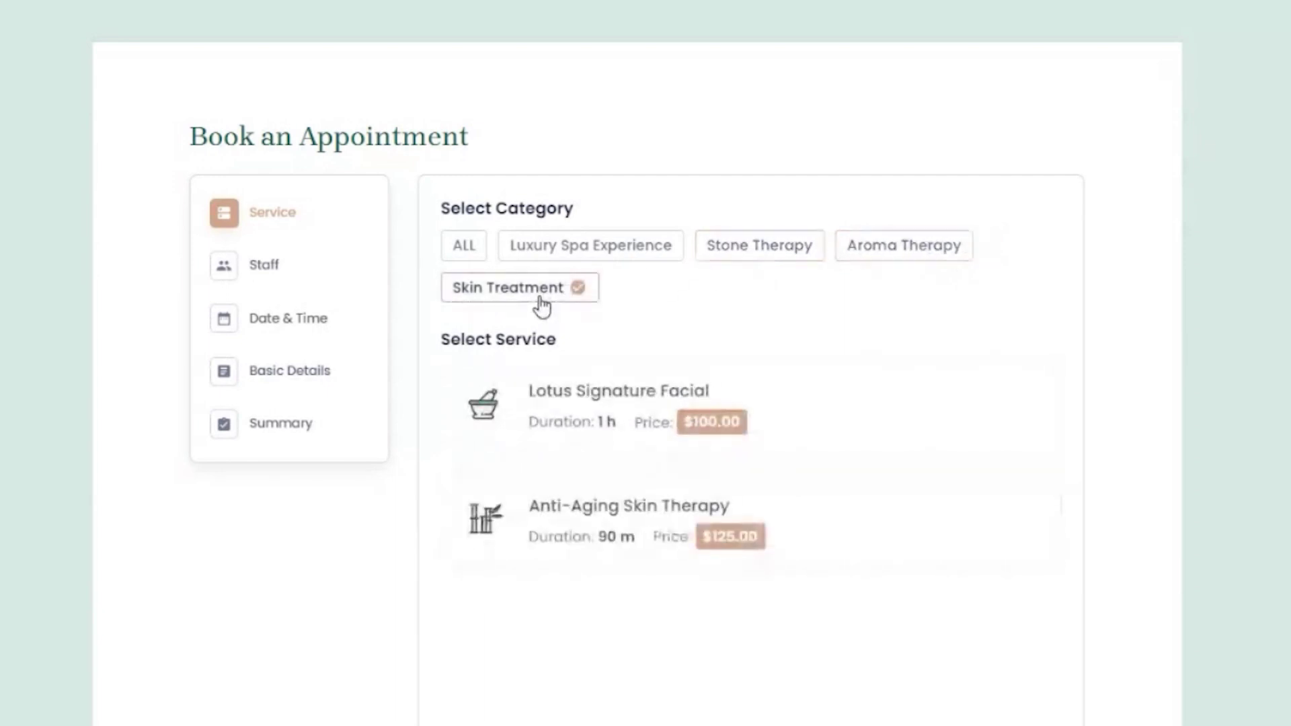
click(764, 253)
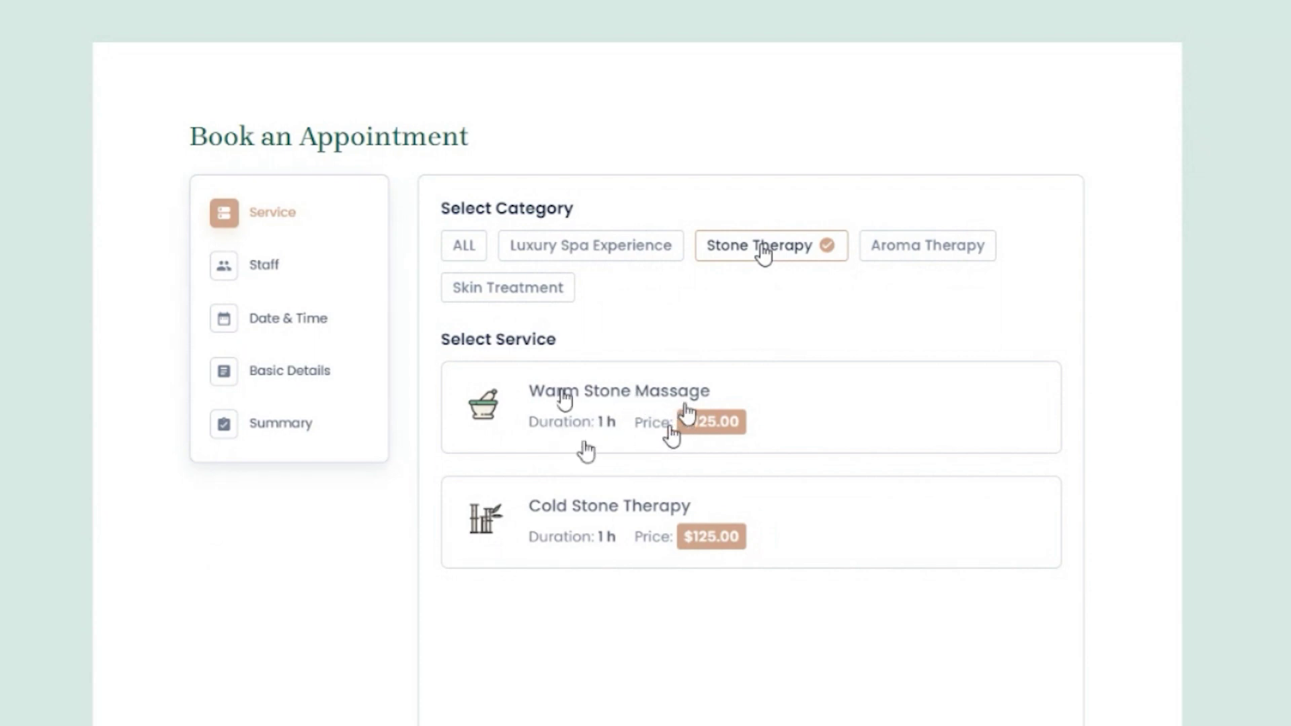
Step: Choose Warm Stone Massage with two Aromatherapy Enhancement extras for 2 persons and continue
click(629, 407)
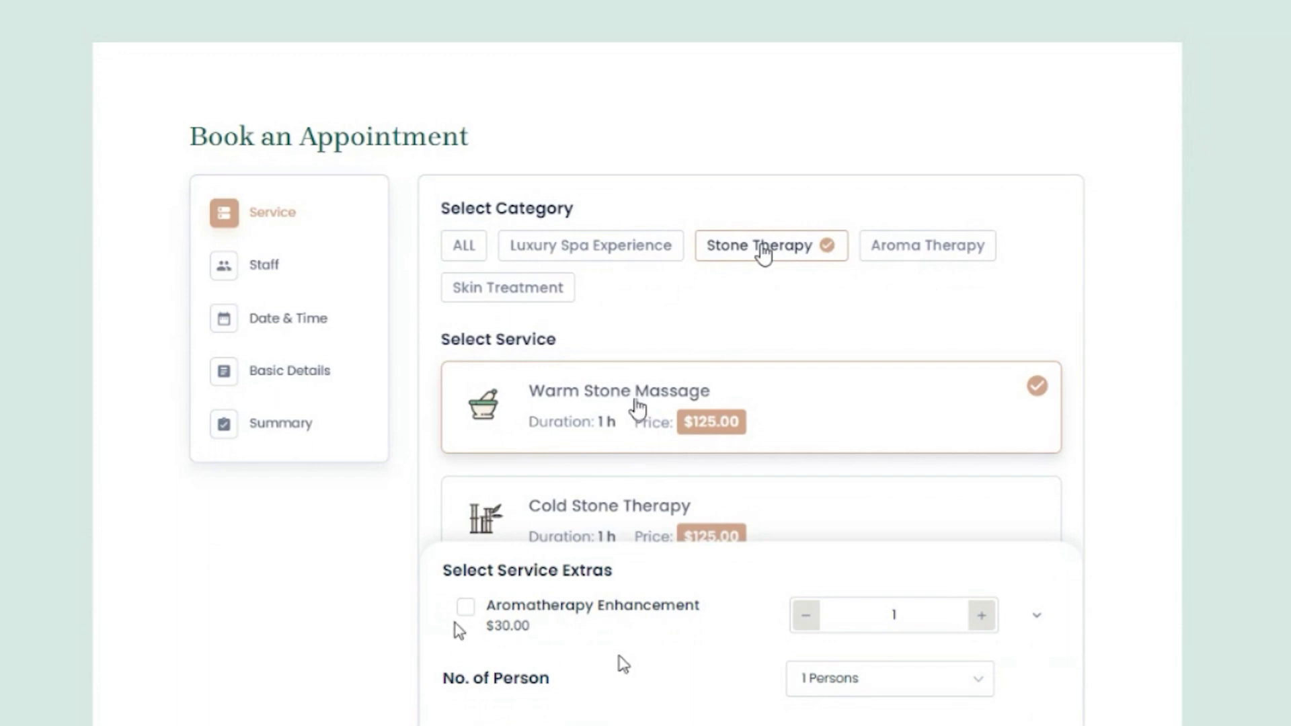
click(466, 608)
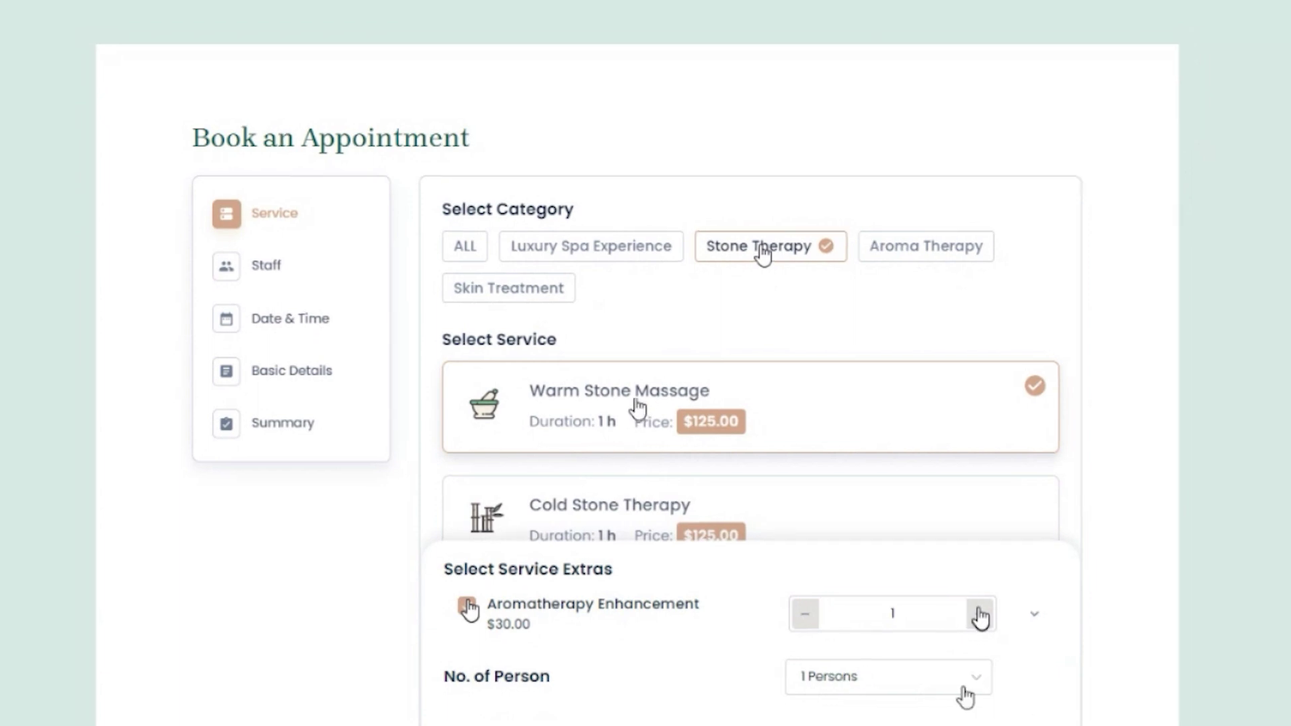
click(982, 615)
click(938, 651)
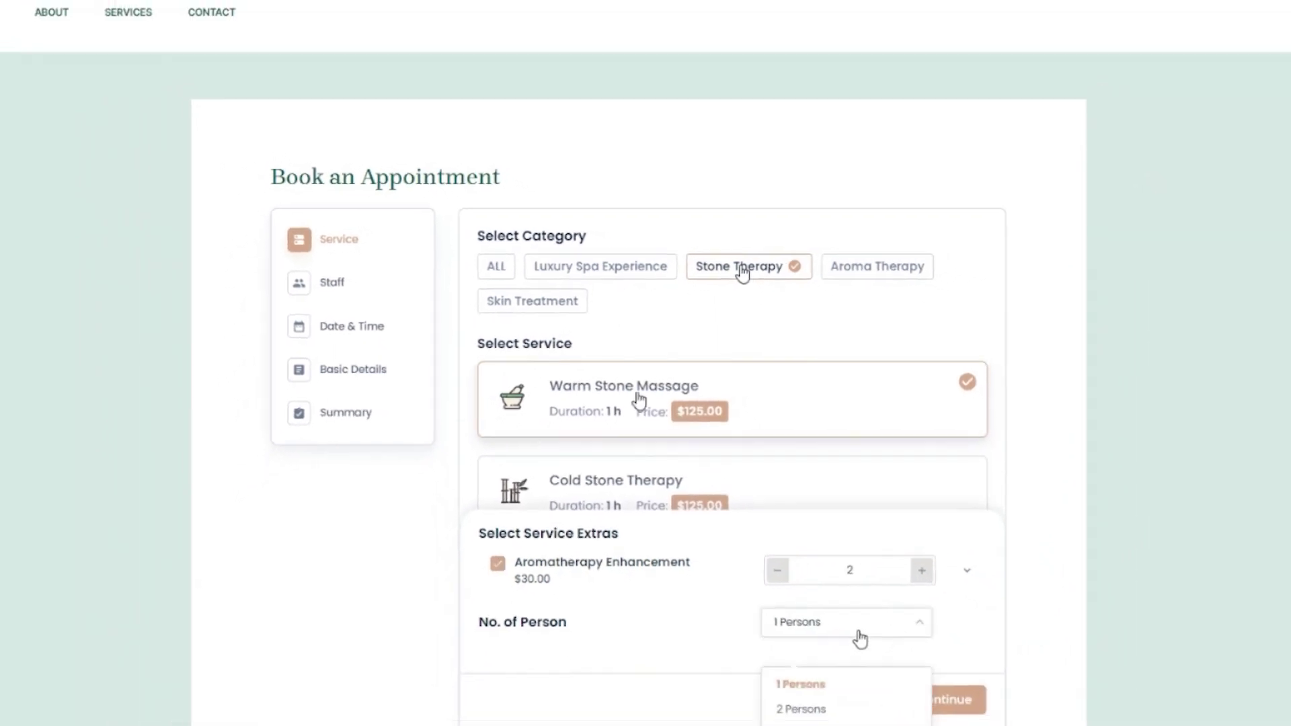
click(826, 724)
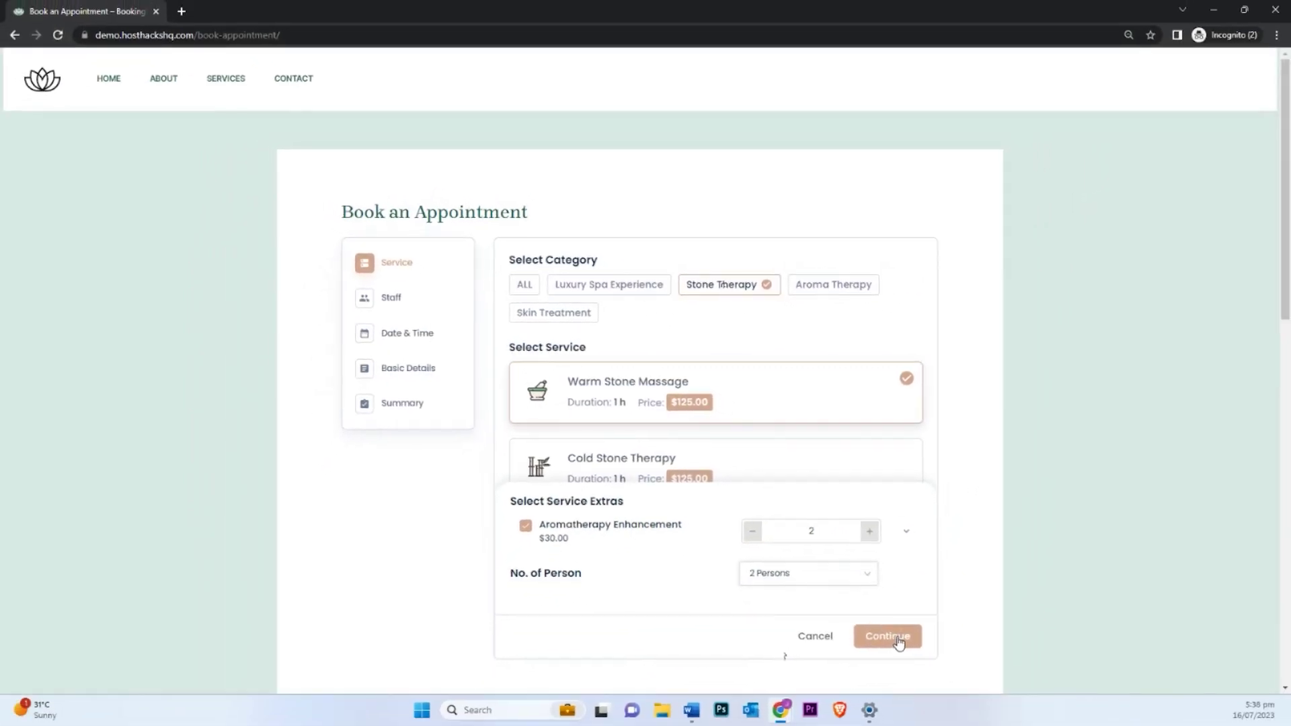
click(913, 664)
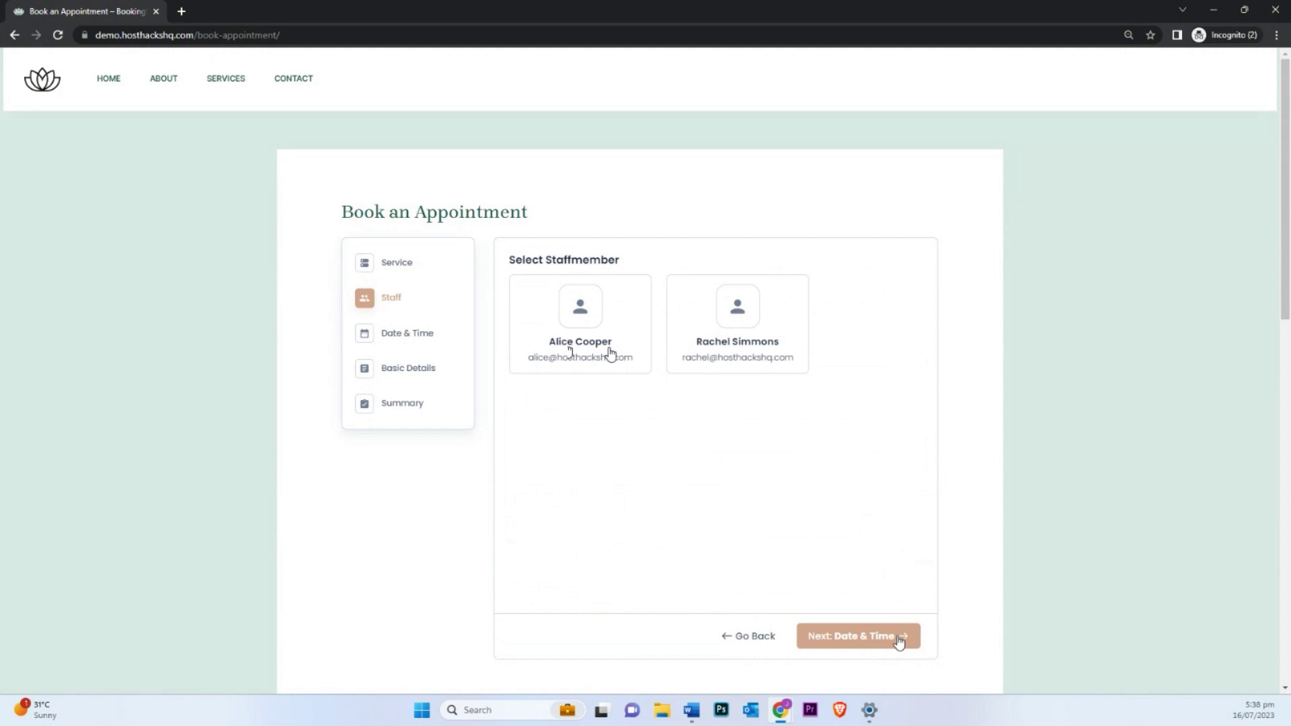
Step: Book the second staff member on July 21 at 9:15 am and proceed to the summary
click(694, 375)
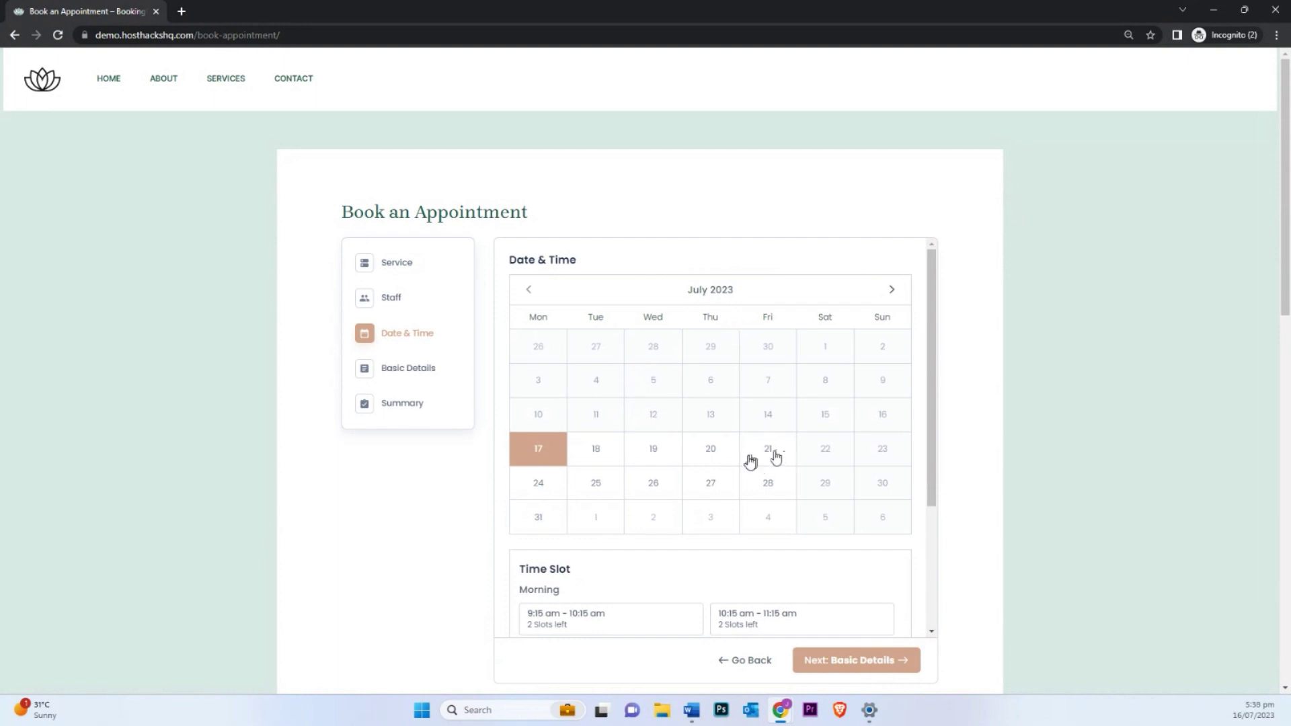
click(776, 456)
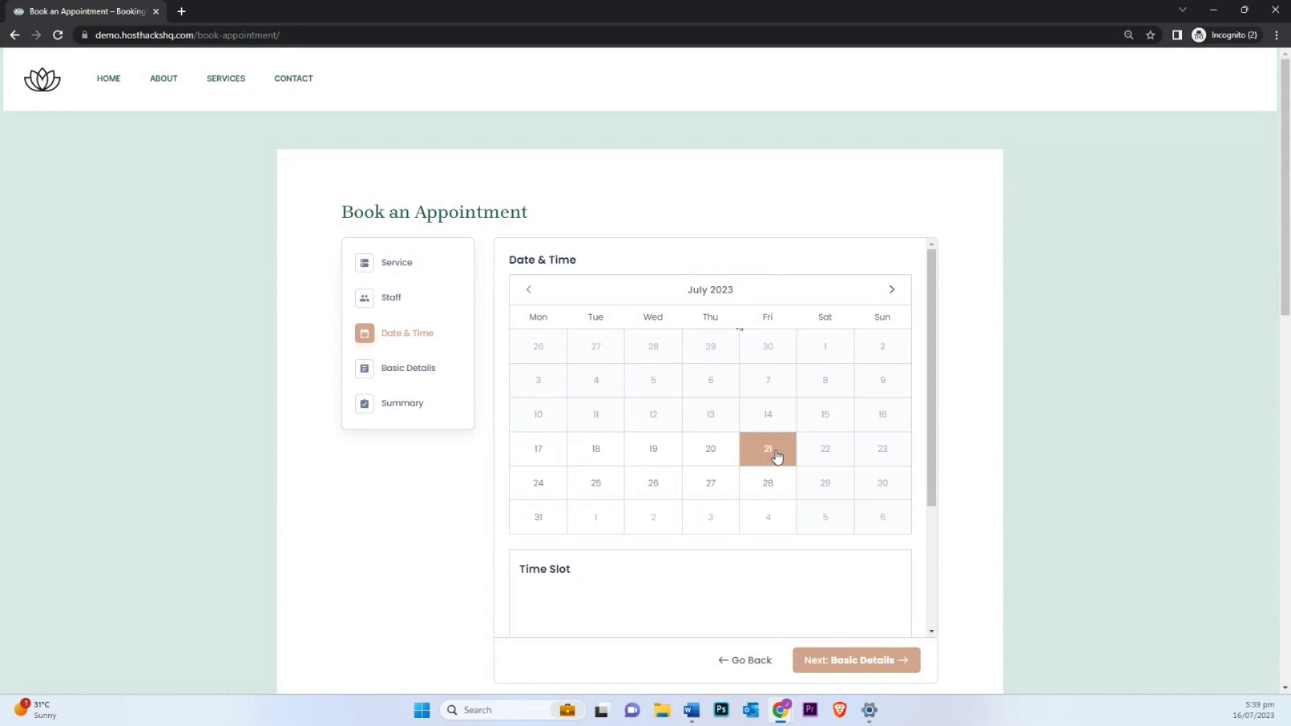
scroll(874, 547, down, 2)
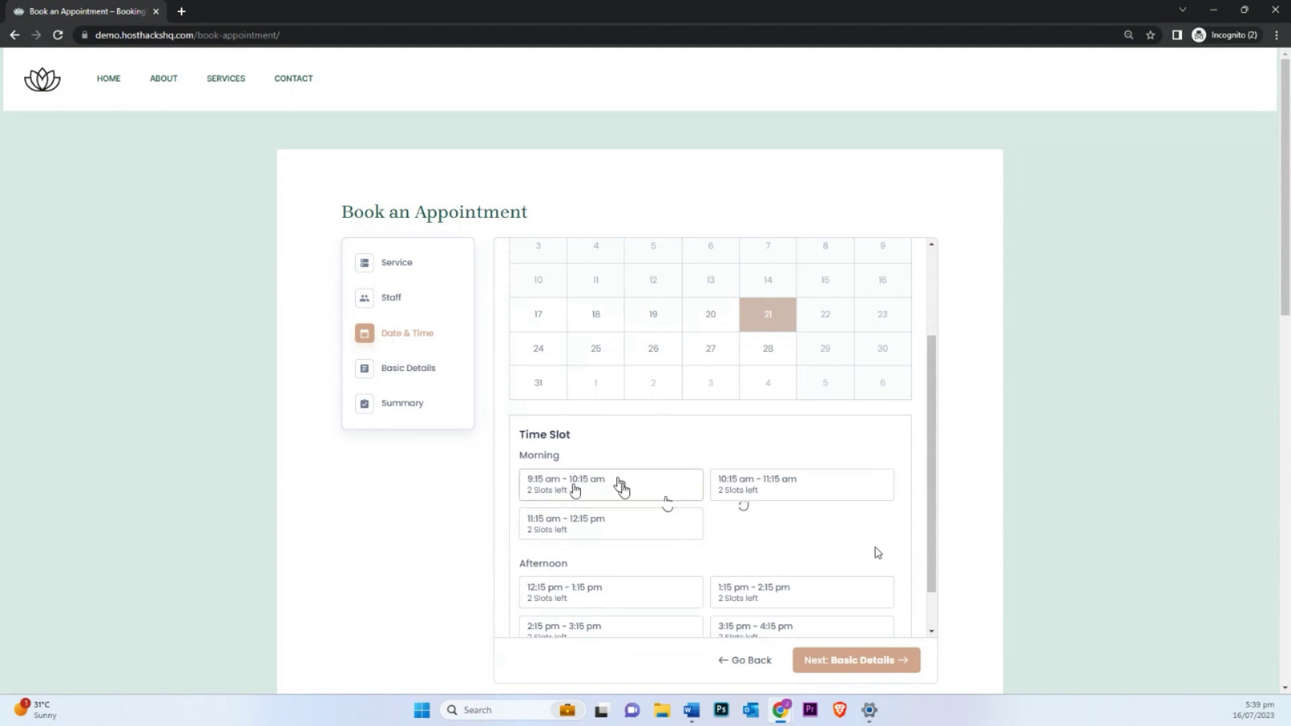
click(629, 495)
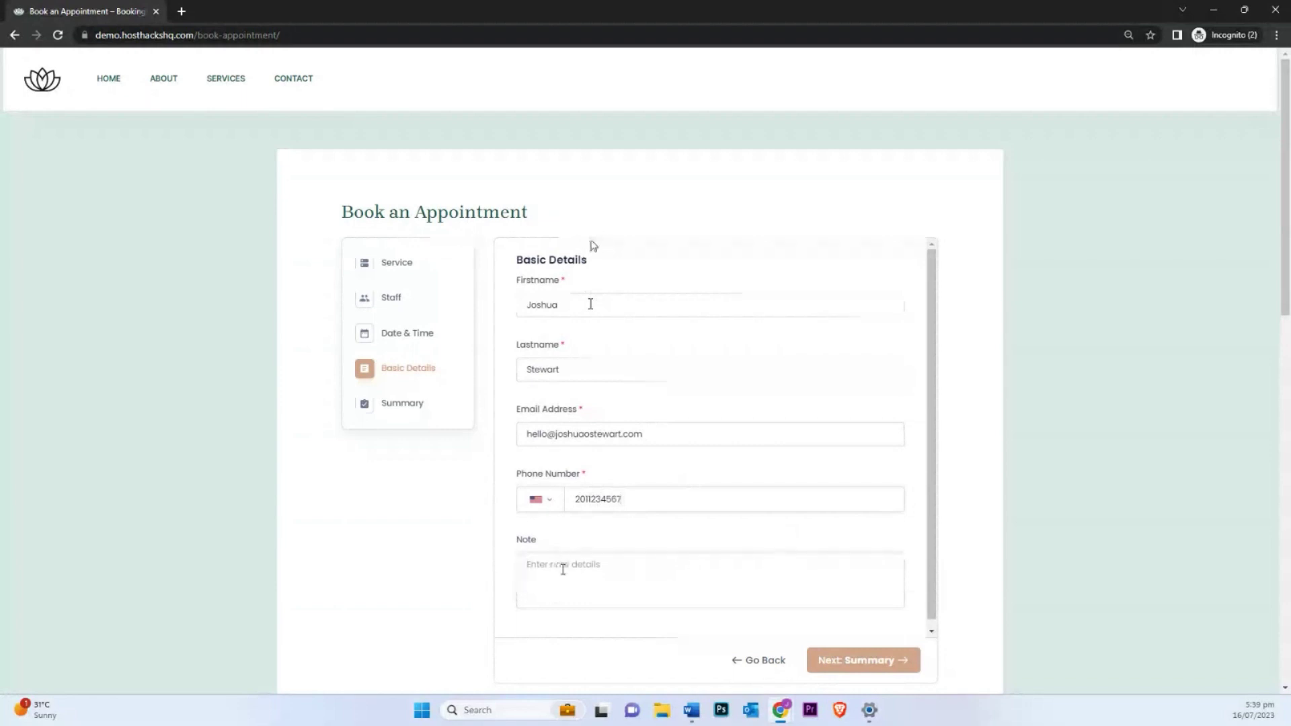
click(878, 661)
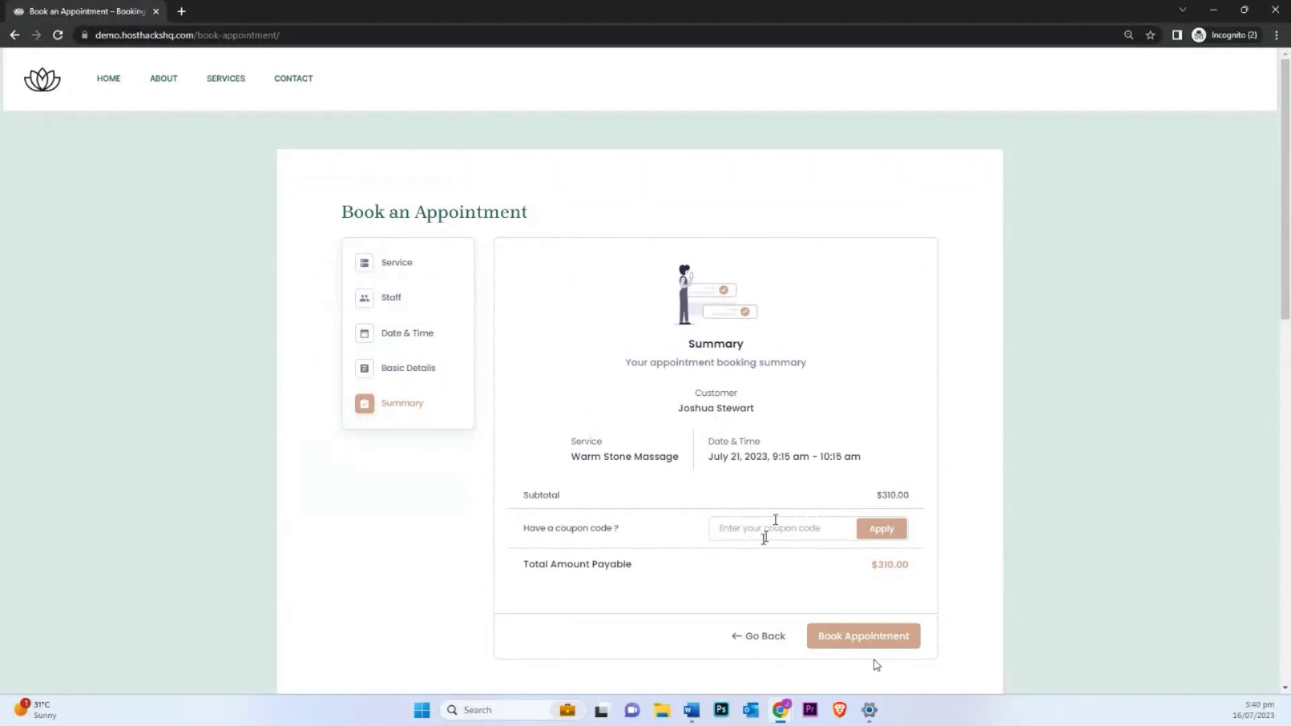
Step: Apply the relax10 coupon to bring the total to $279.00 and confirm the booking
text(relax10)
click(881, 528)
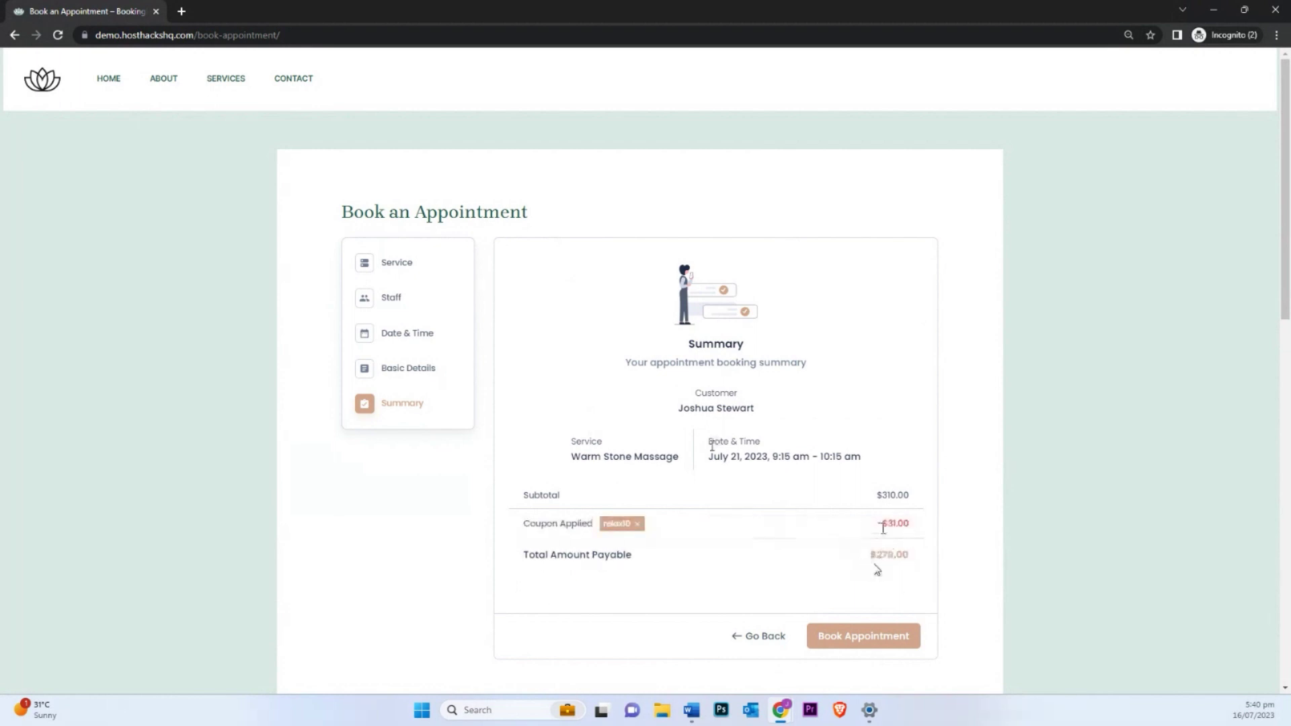
click(871, 643)
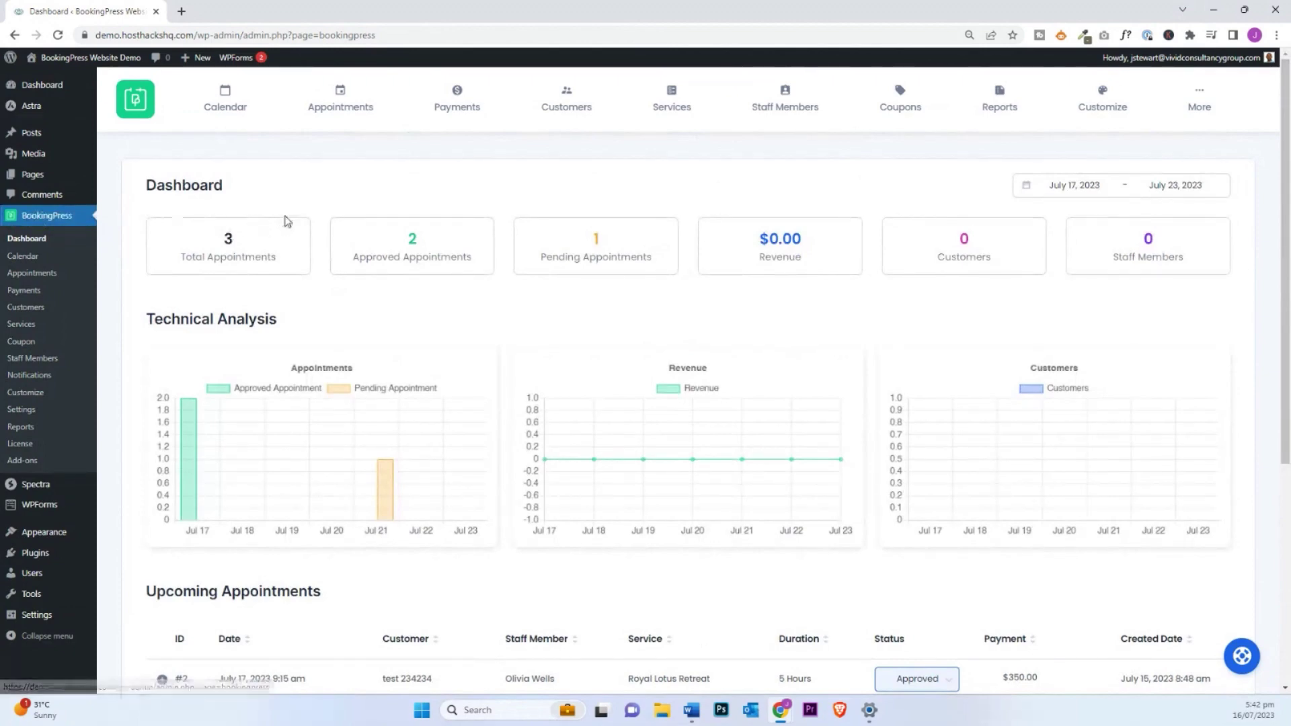
Step: Expand booking #8 in the dashboard's Upcoming Appointments to review its details
scroll(318, 223, down, 4)
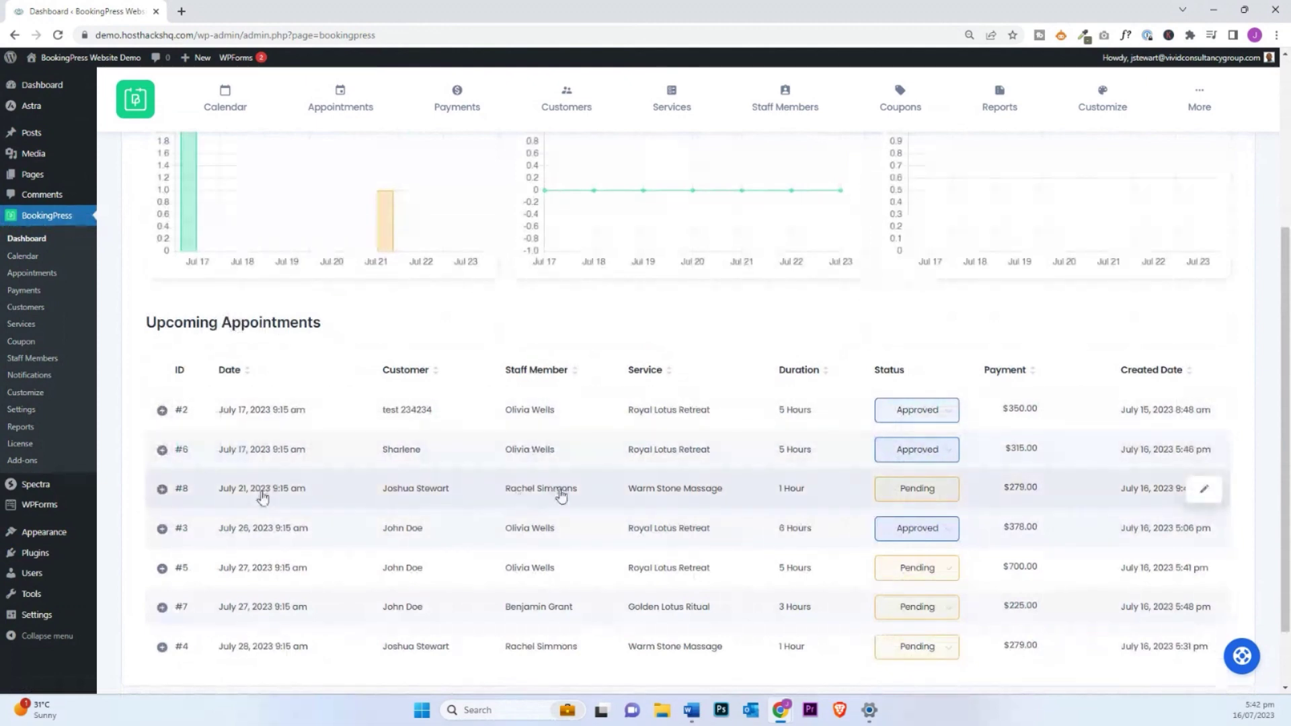
click(626, 493)
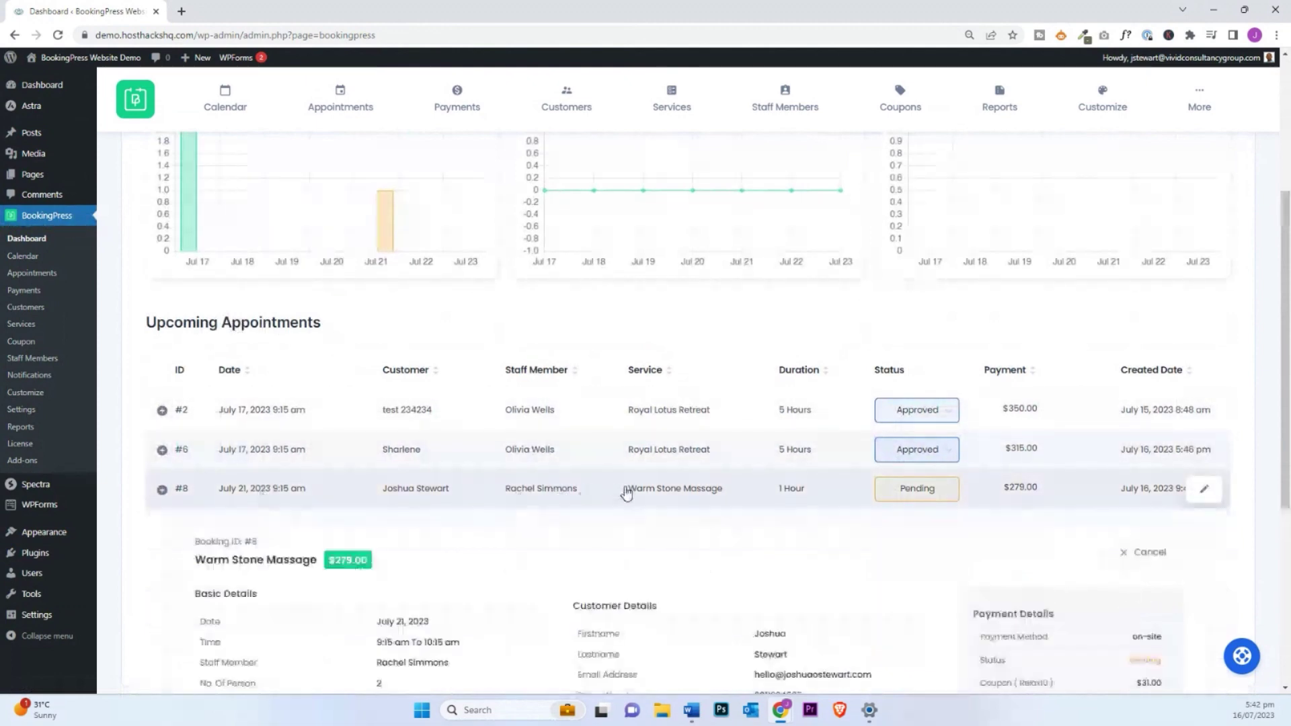
scroll(625, 493, down, 3)
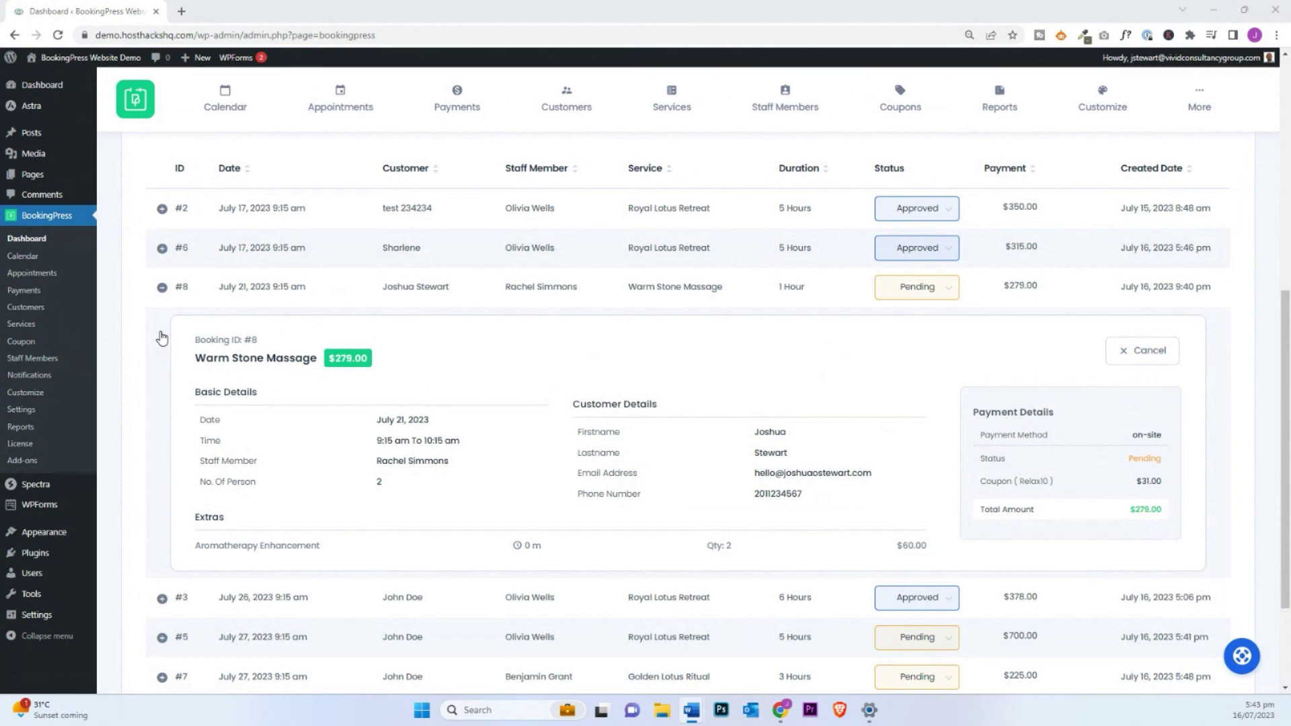
scroll(161, 338, up, 7)
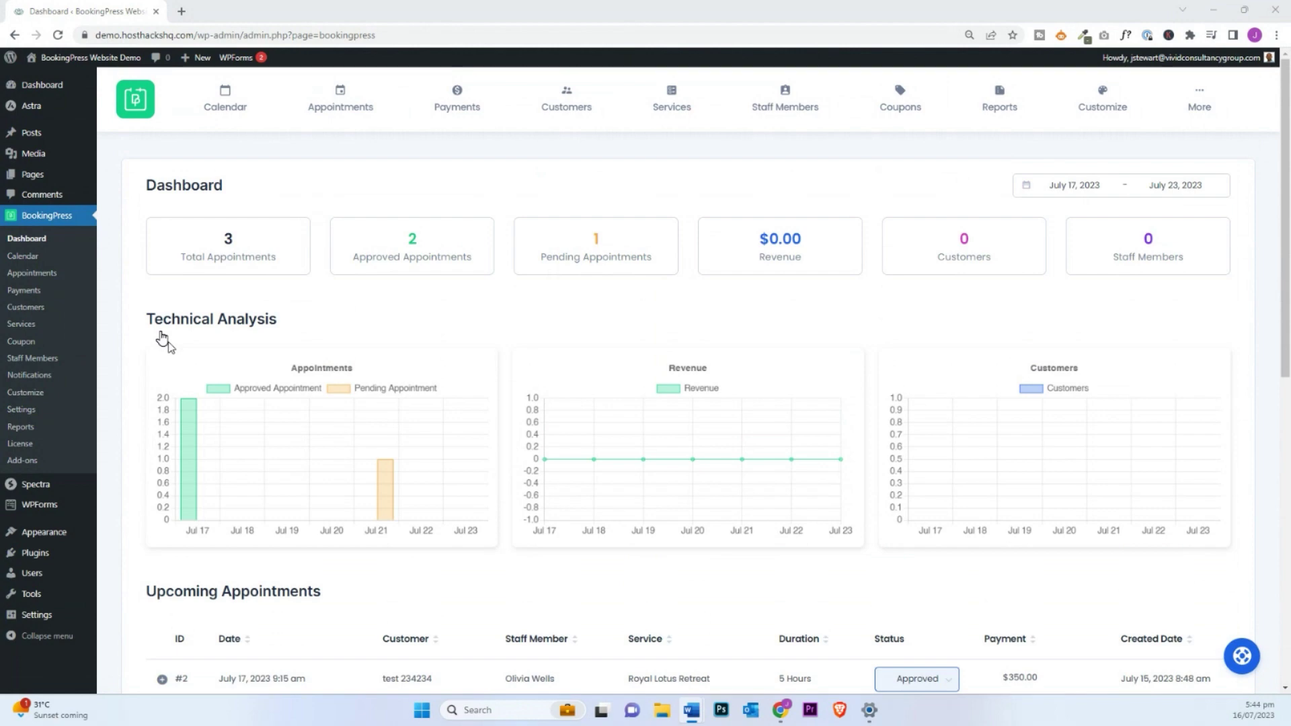
Step: View the On Pending template, then the custom Appointment Reminder email template
click(30, 375)
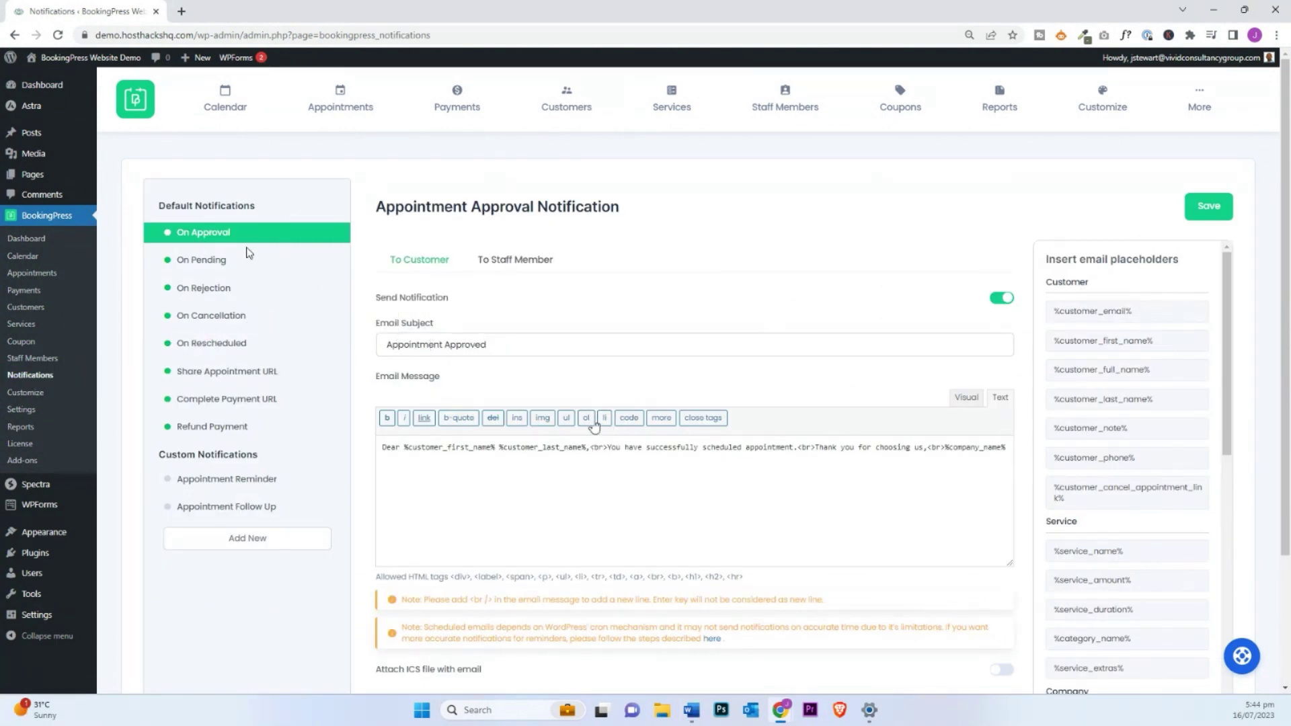
click(216, 268)
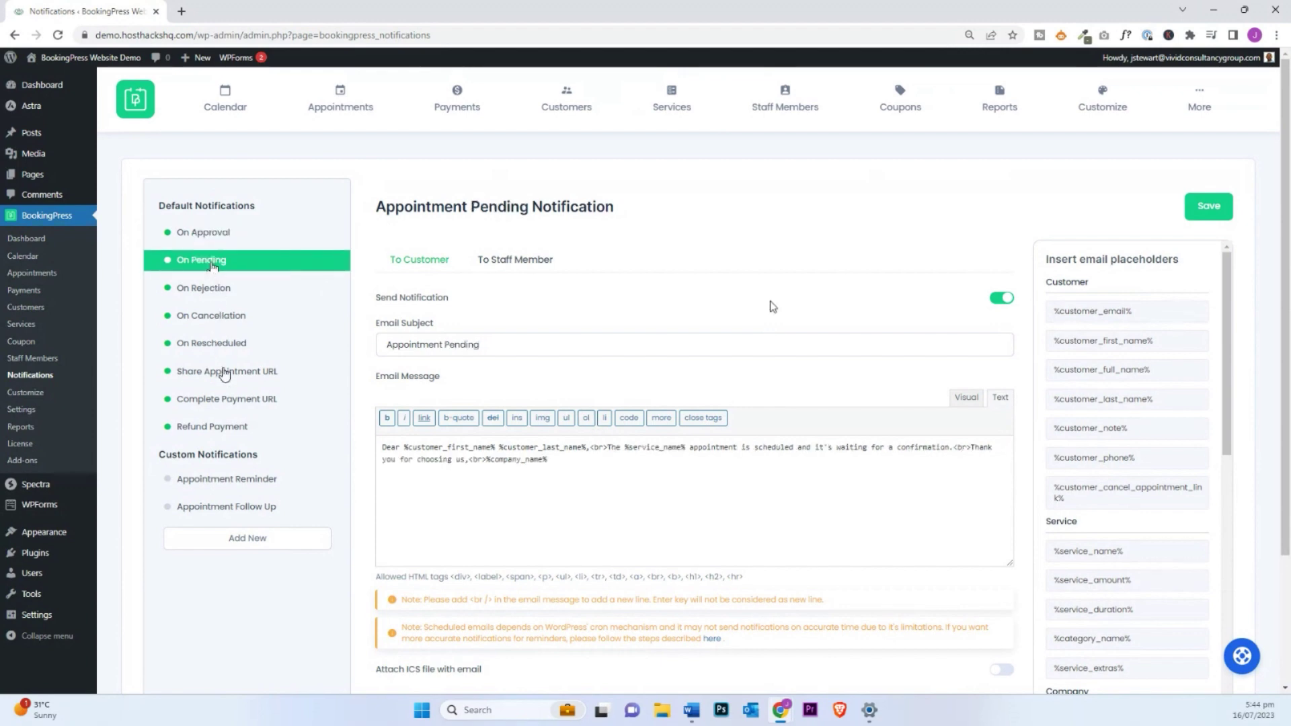
scroll(232, 406, down, 1)
click(232, 411)
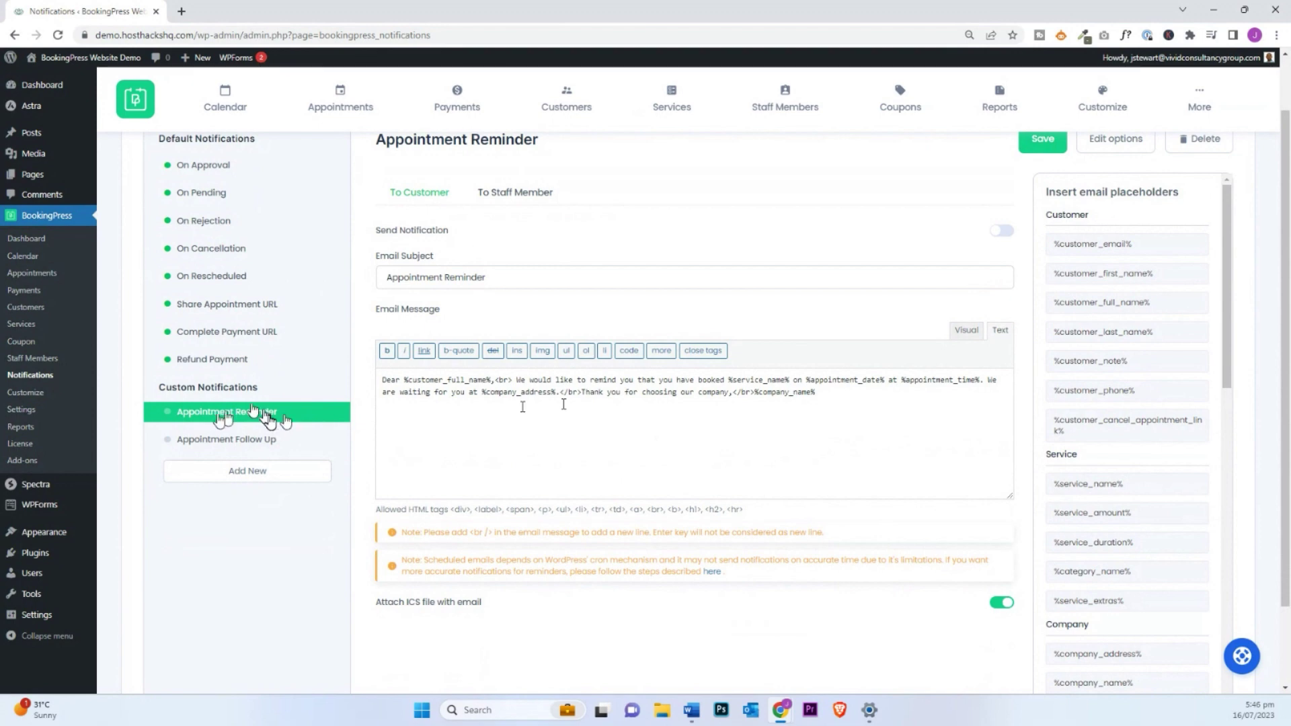
scroll(268, 418, up, 1)
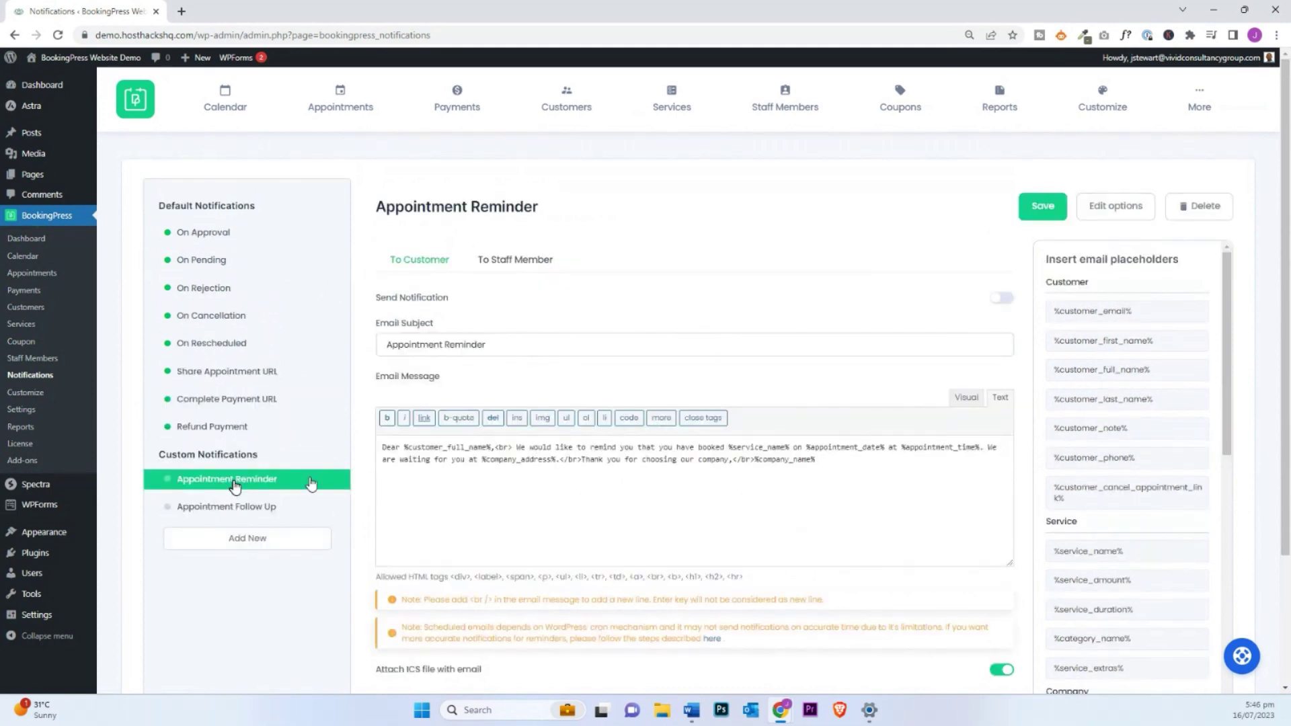
mouse_move(1206, 96)
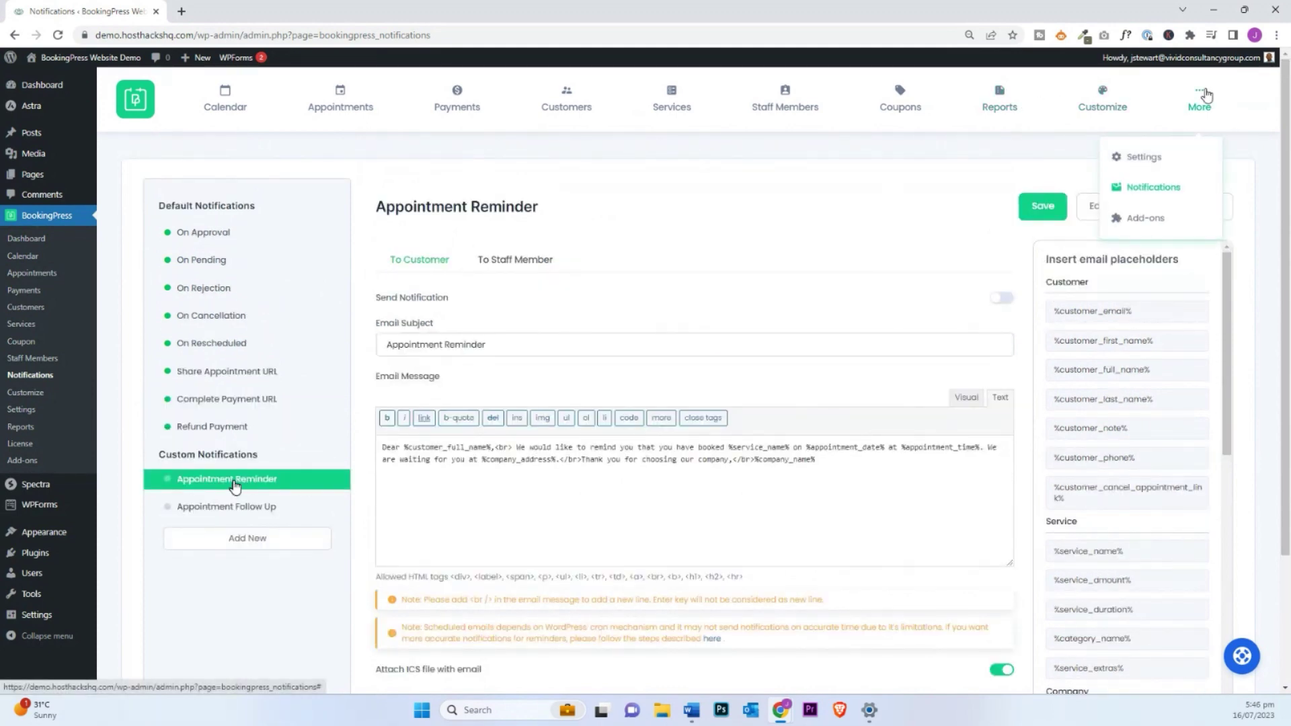
Step: Show the Notifications settings: SMTP via smtp.titan.email on port 465 with SSL
click(1137, 161)
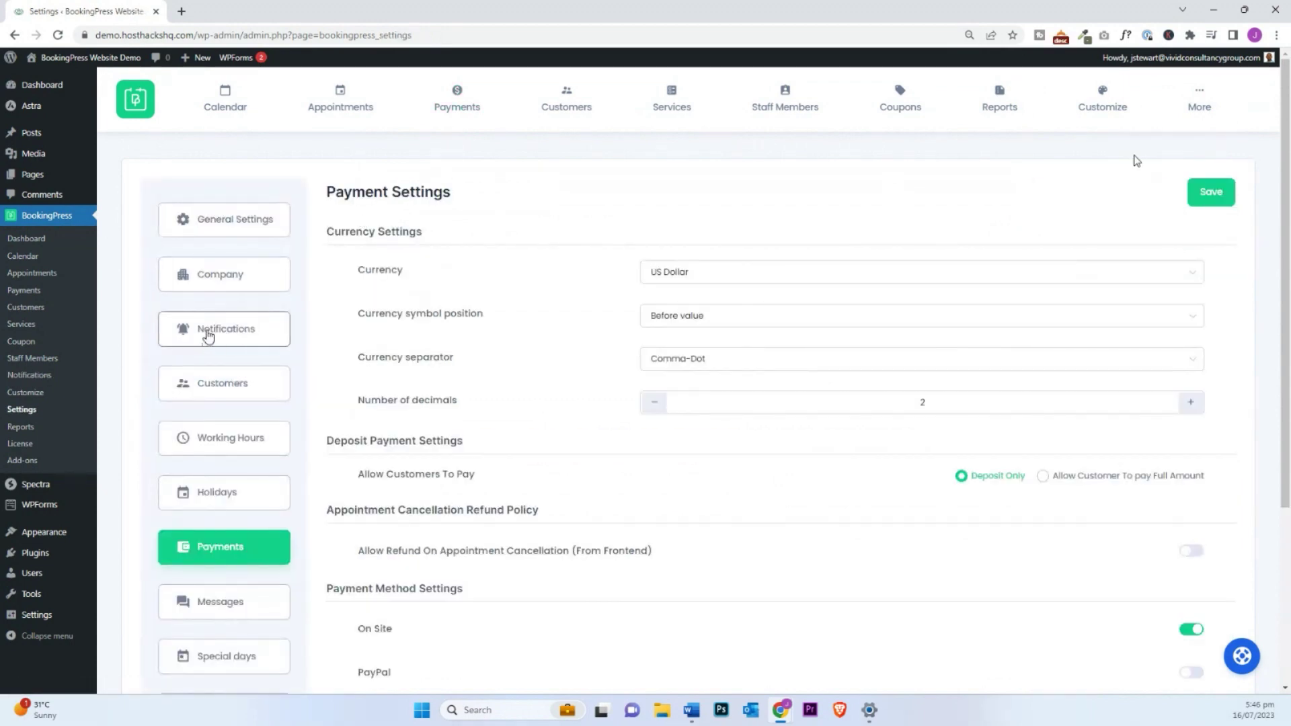
click(250, 329)
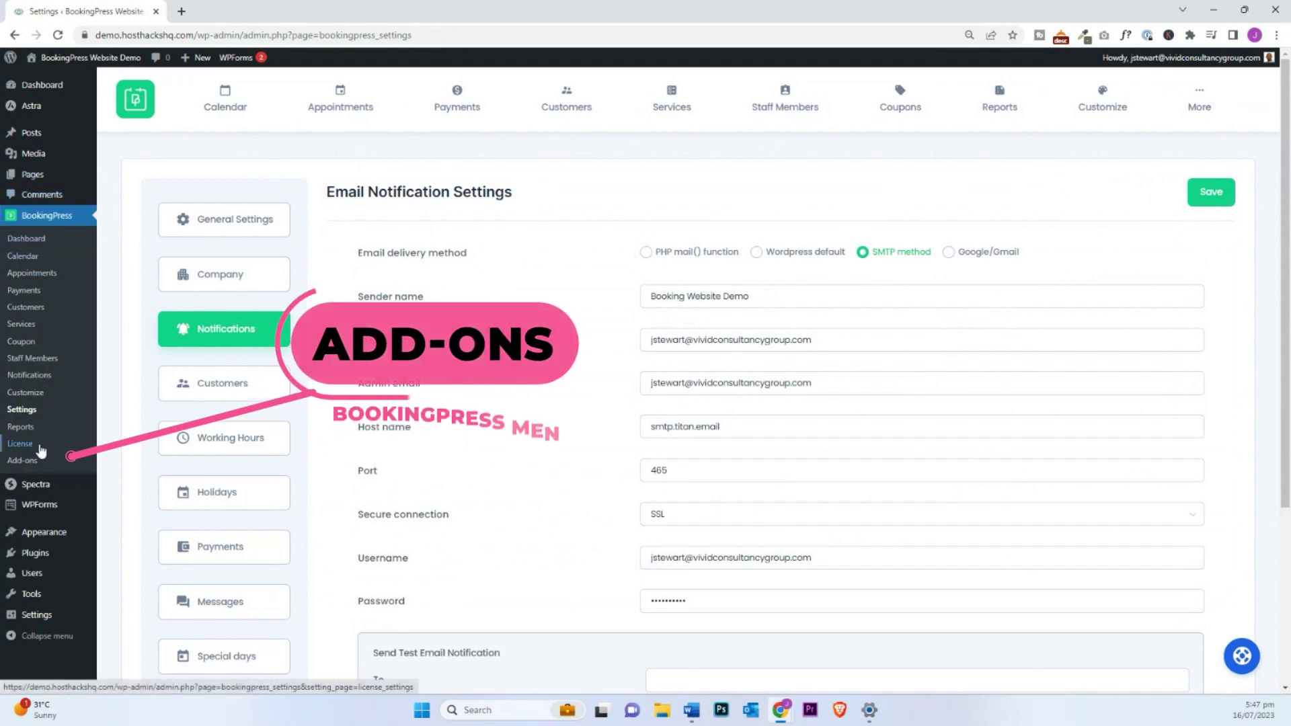
click(26, 462)
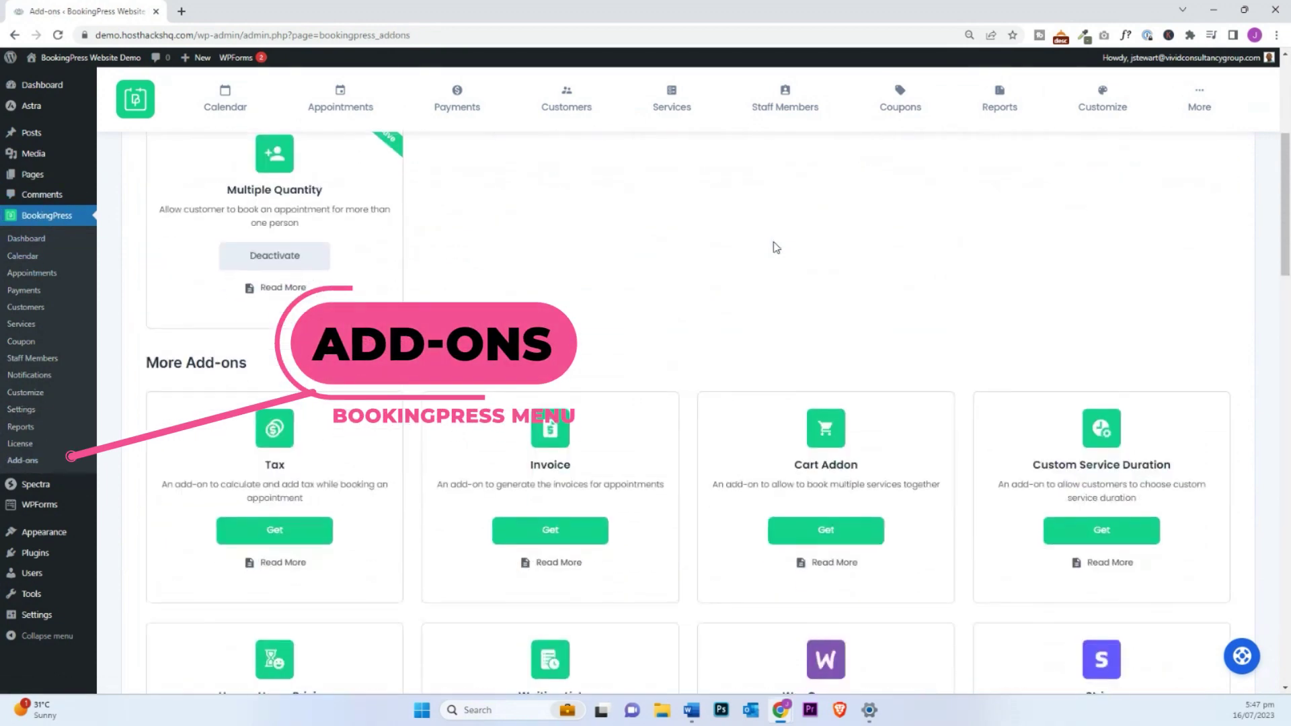
scroll(777, 248, down, 5)
scroll(777, 248, up, 7)
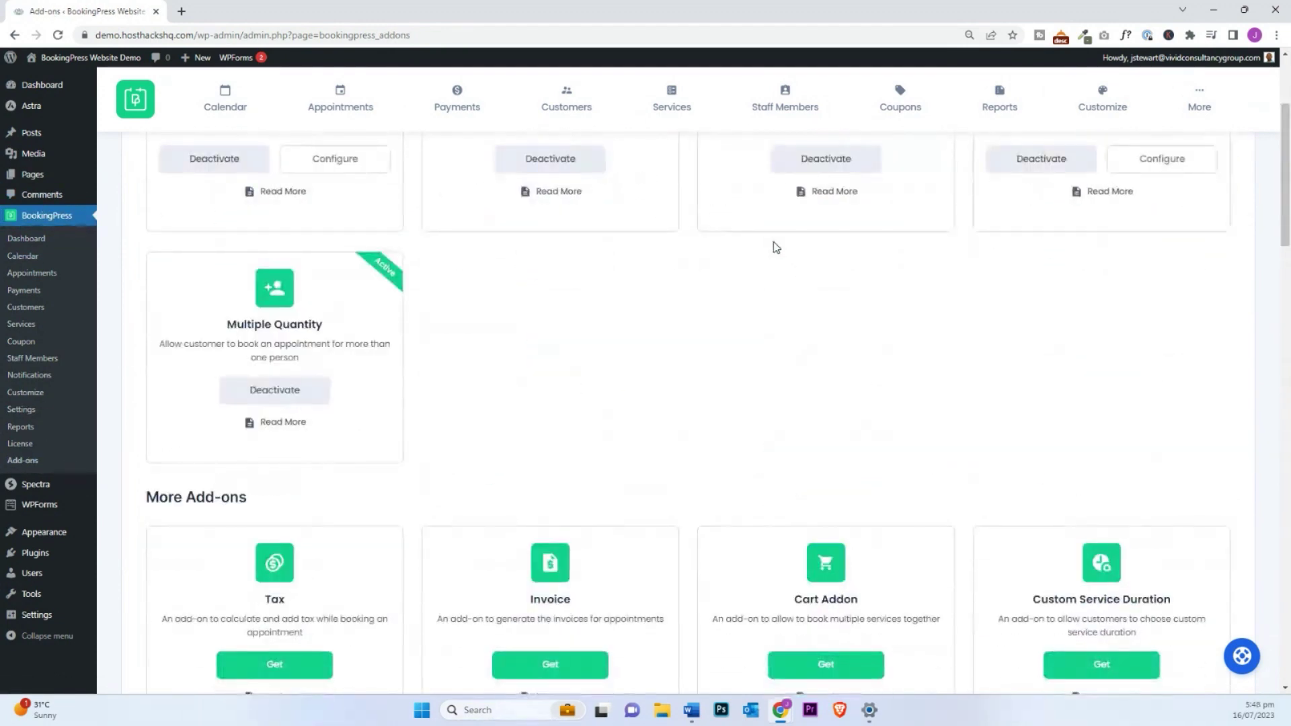
scroll(777, 248, down, 10)
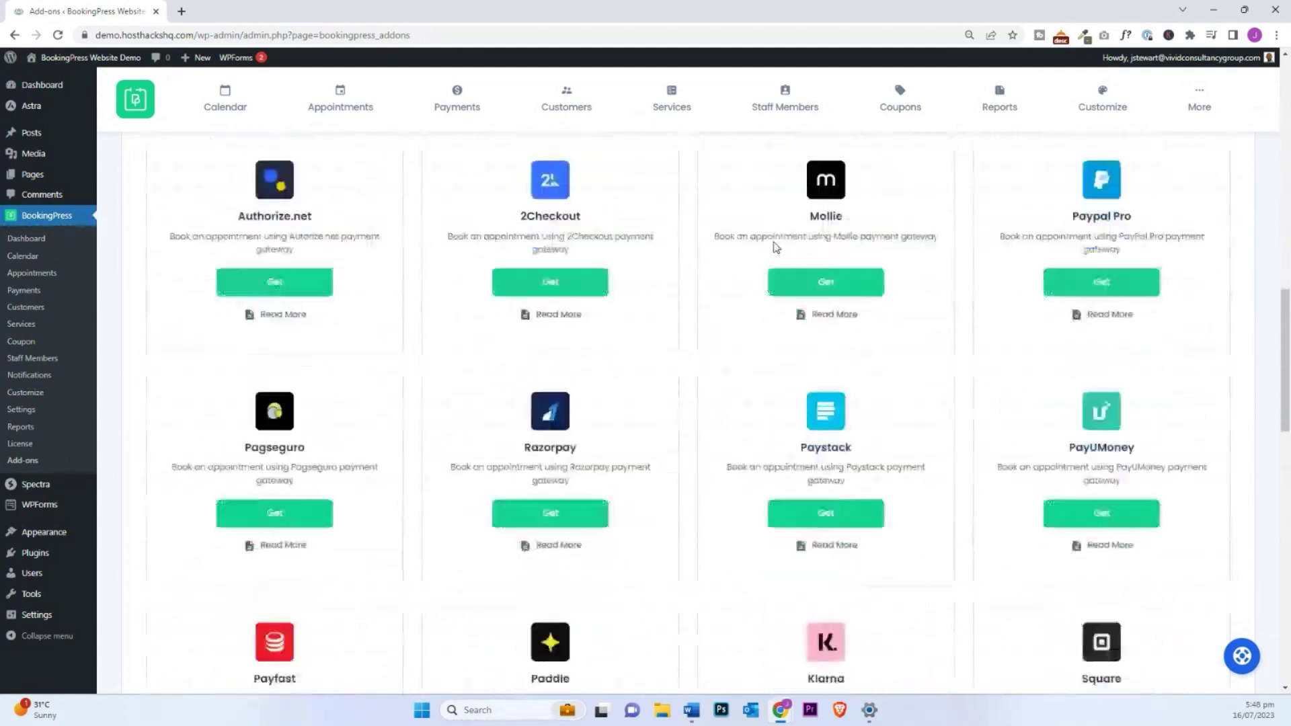
scroll(776, 248, down, 15)
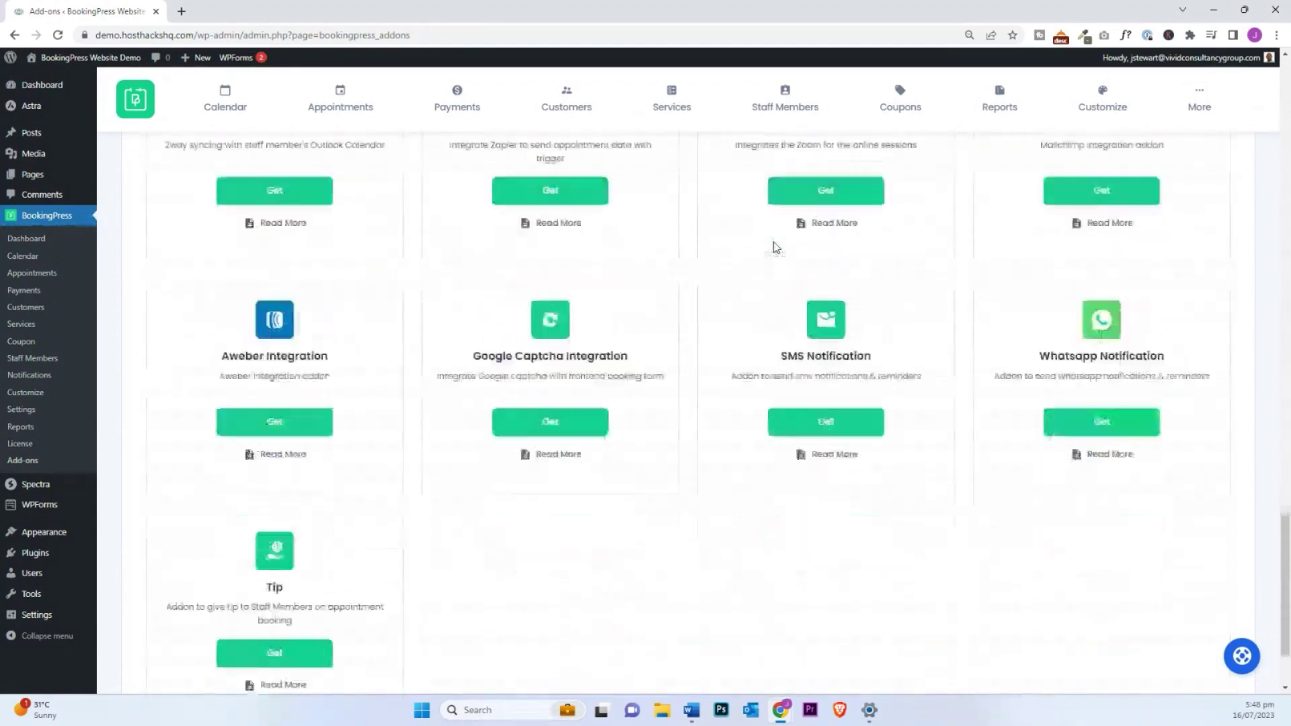
scroll(773, 247, down, 2)
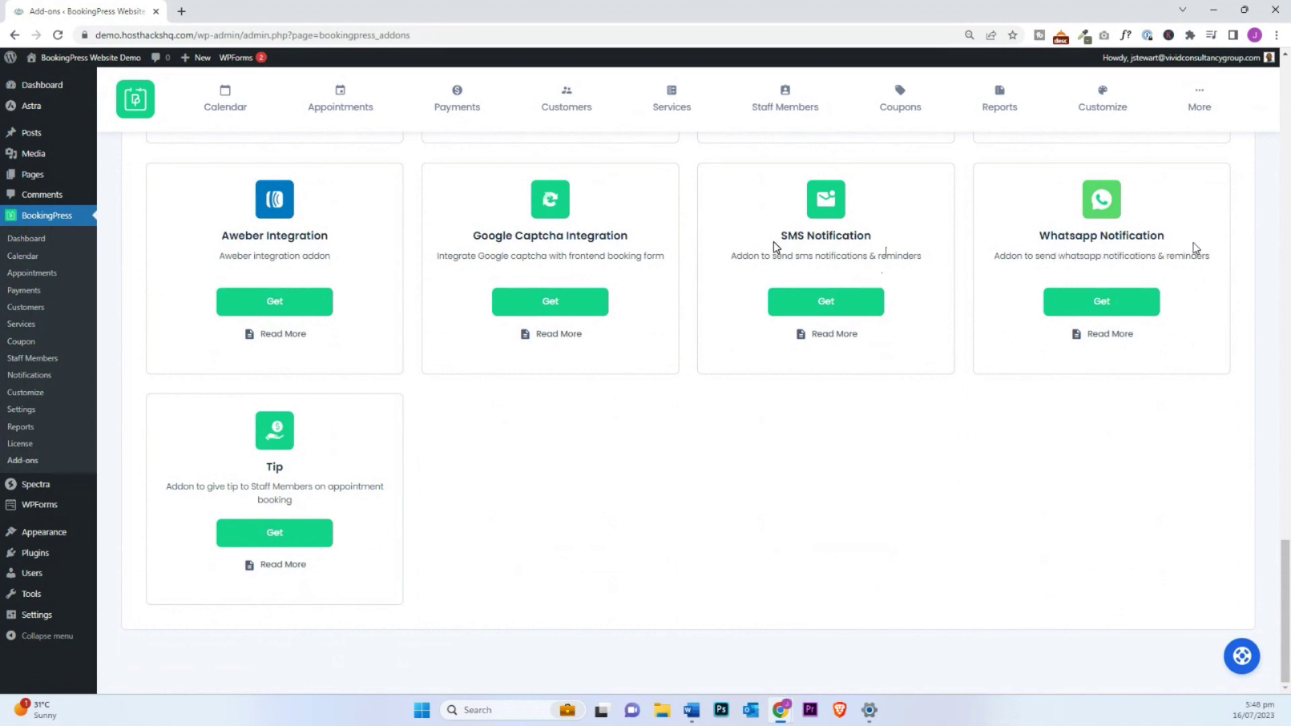
scroll(1196, 247, up, 5)
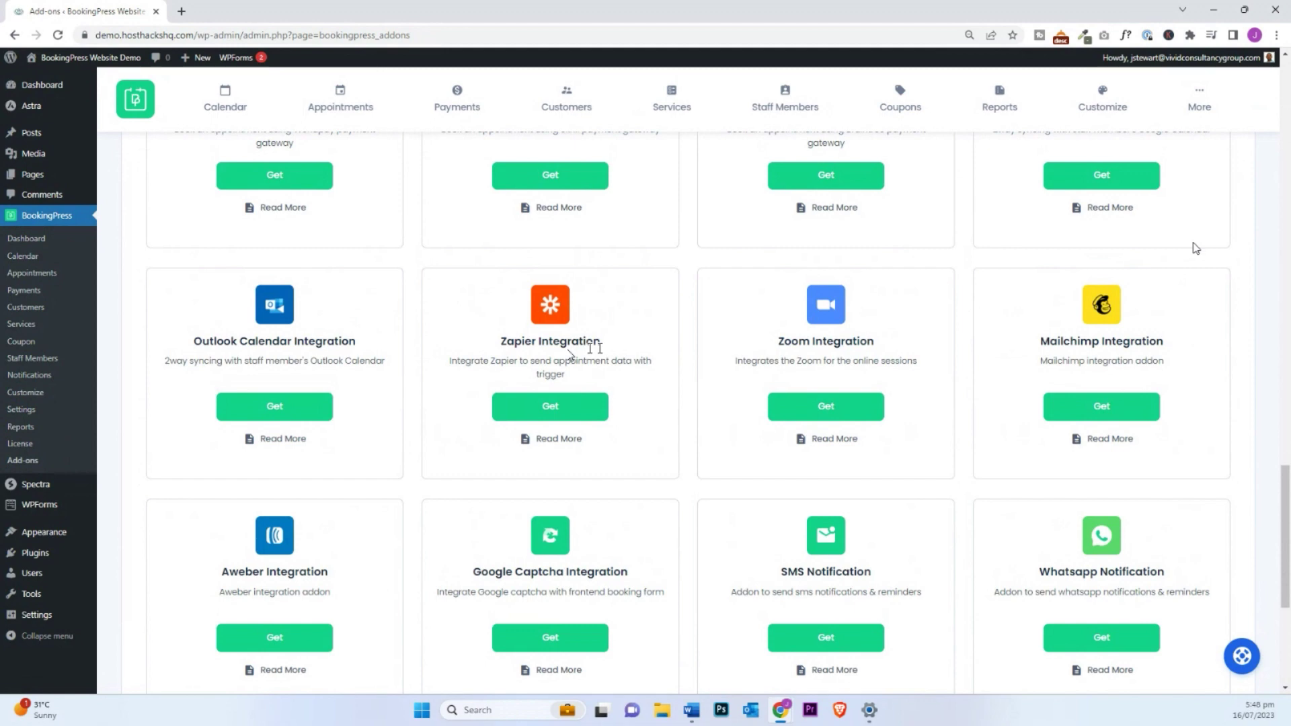
key(alt+Tab)
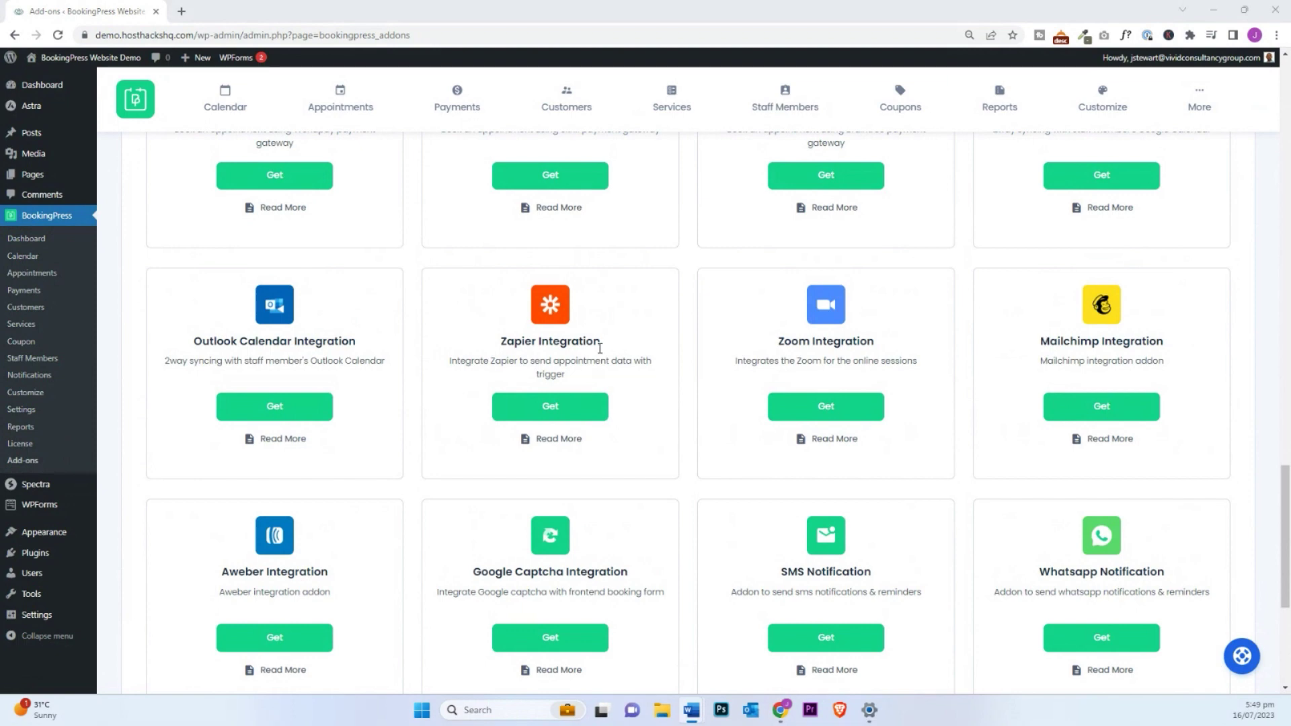
scroll(600, 348, up, 1)
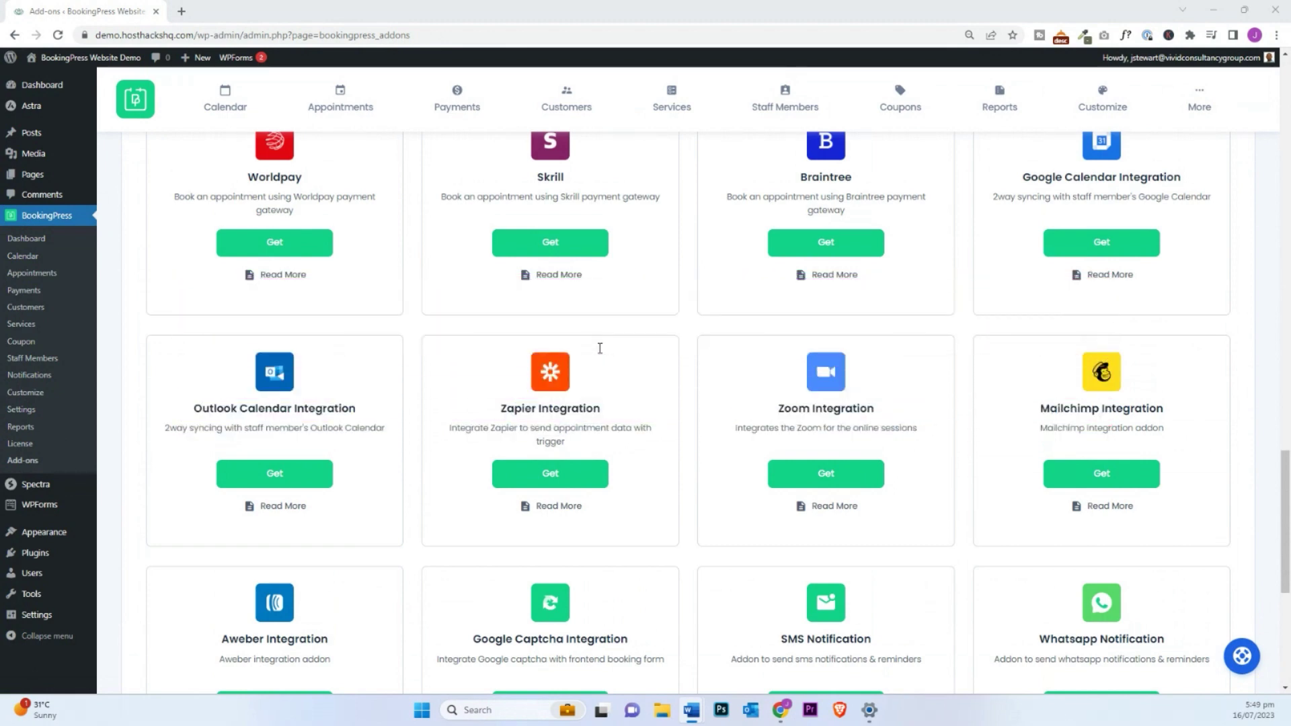
scroll(600, 348, up, 6)
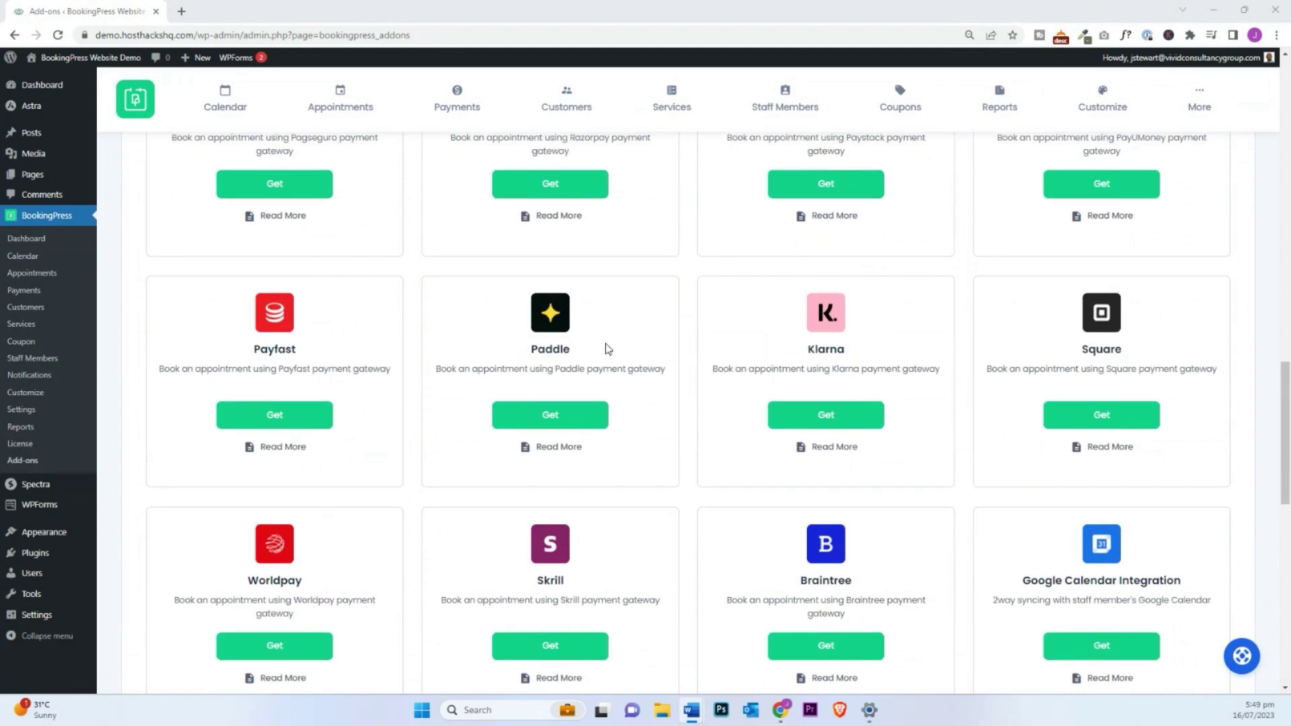
scroll(607, 191, up, 15)
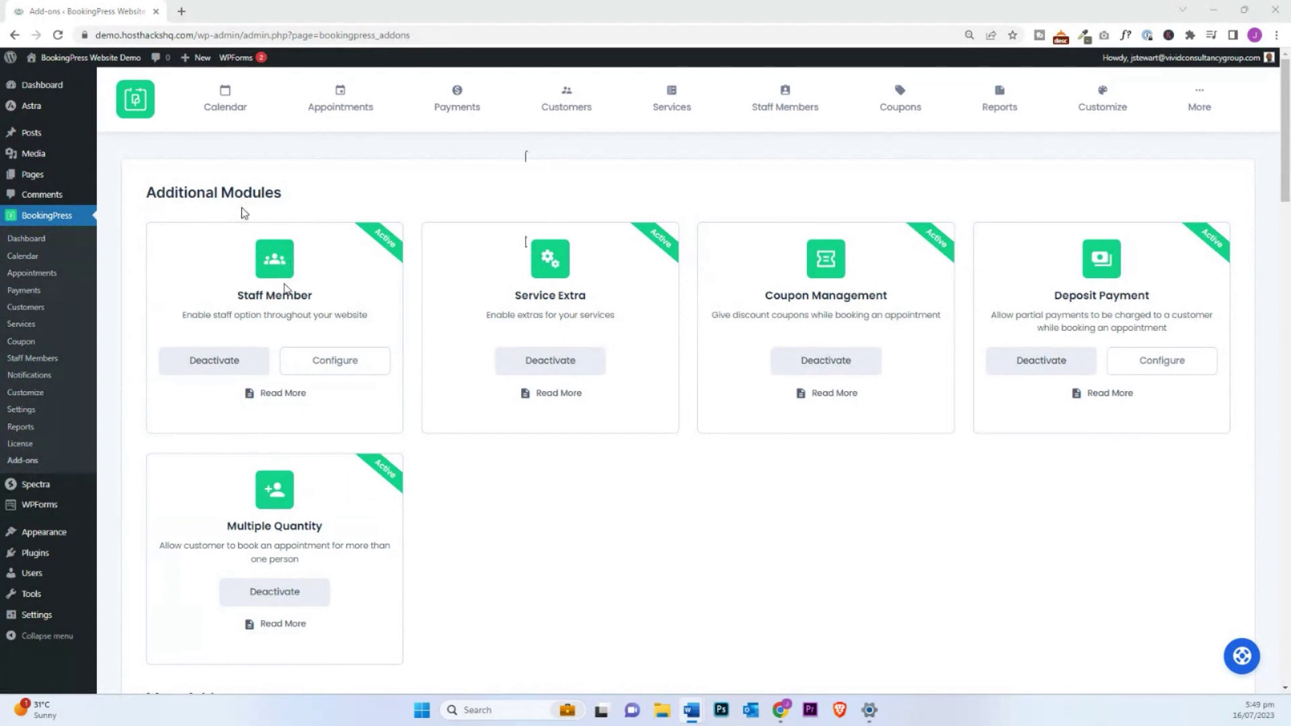
Step: Scroll through the Staff Members list, then start adding a new staff member
click(780, 112)
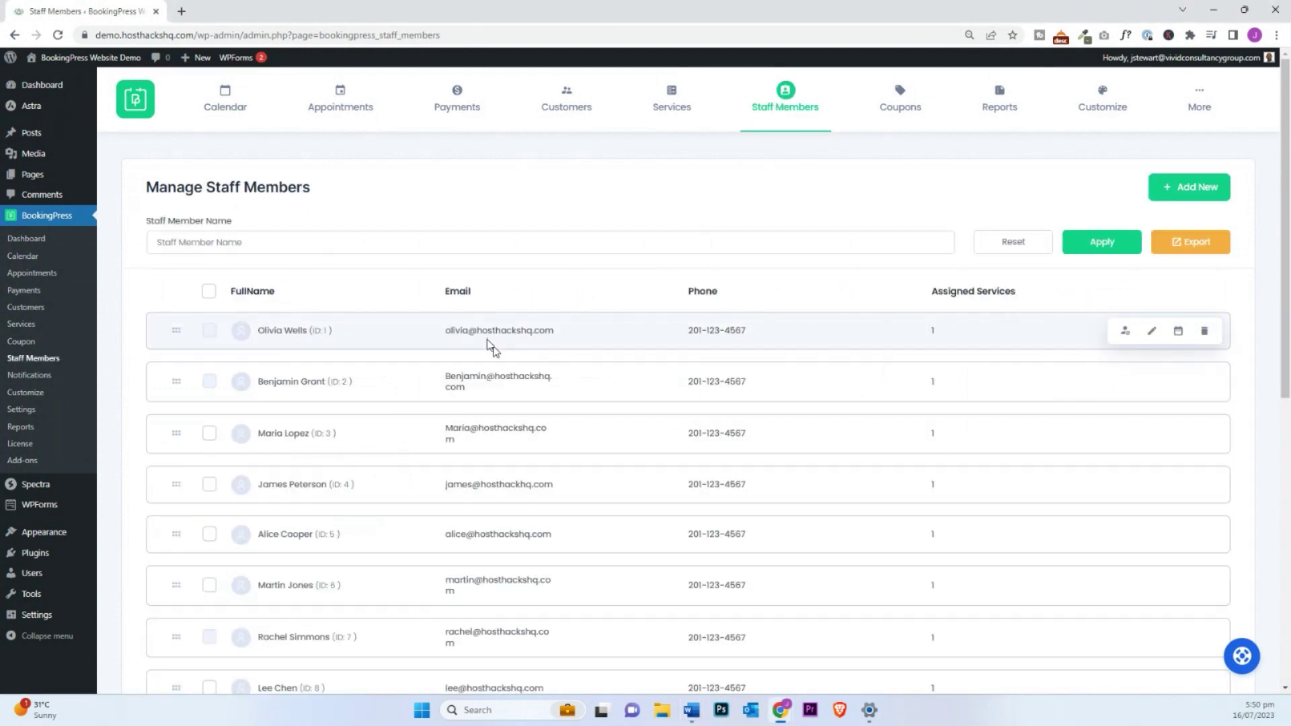
scroll(480, 339, down, 1)
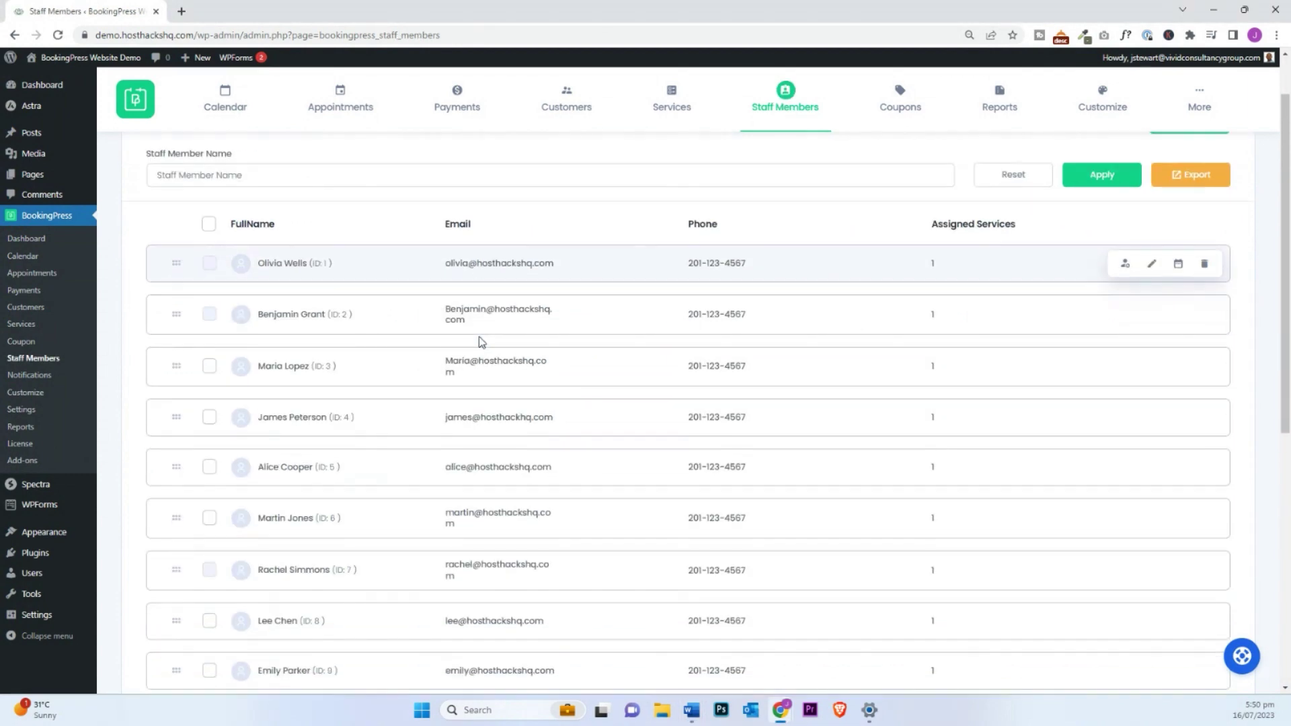
scroll(480, 336, down, 2)
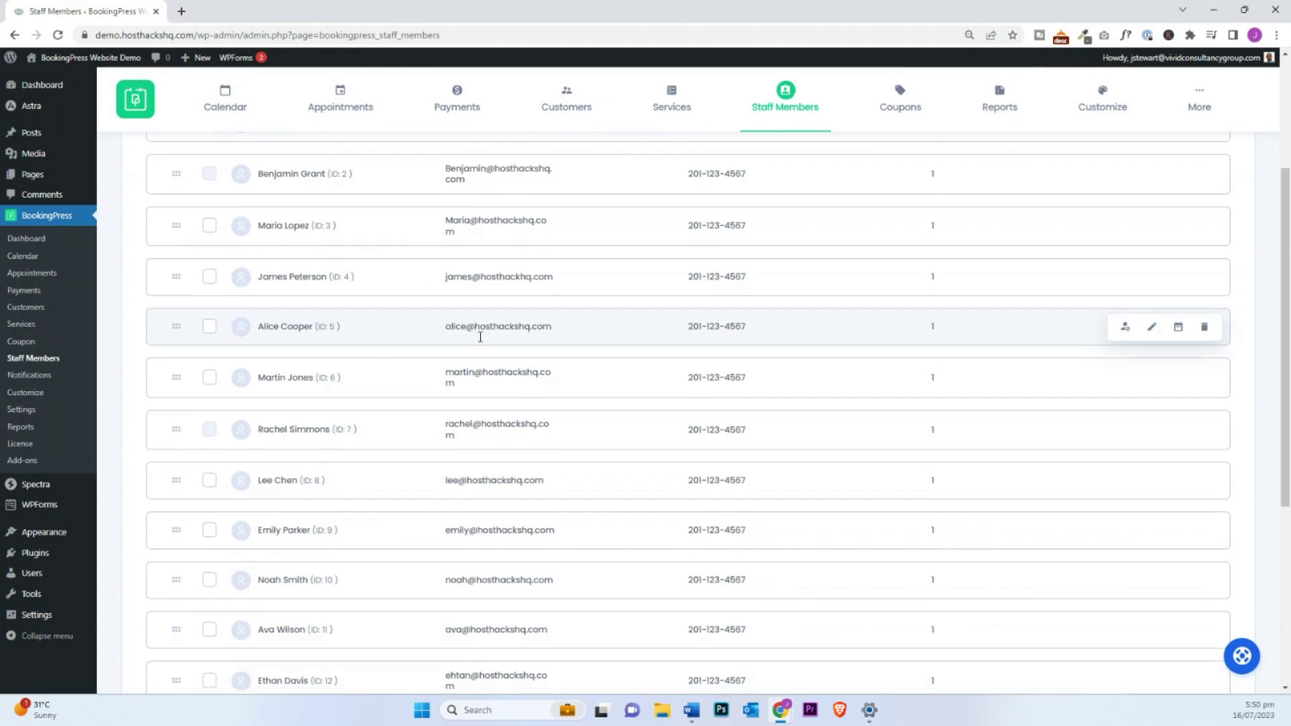
scroll(480, 338, down, 2)
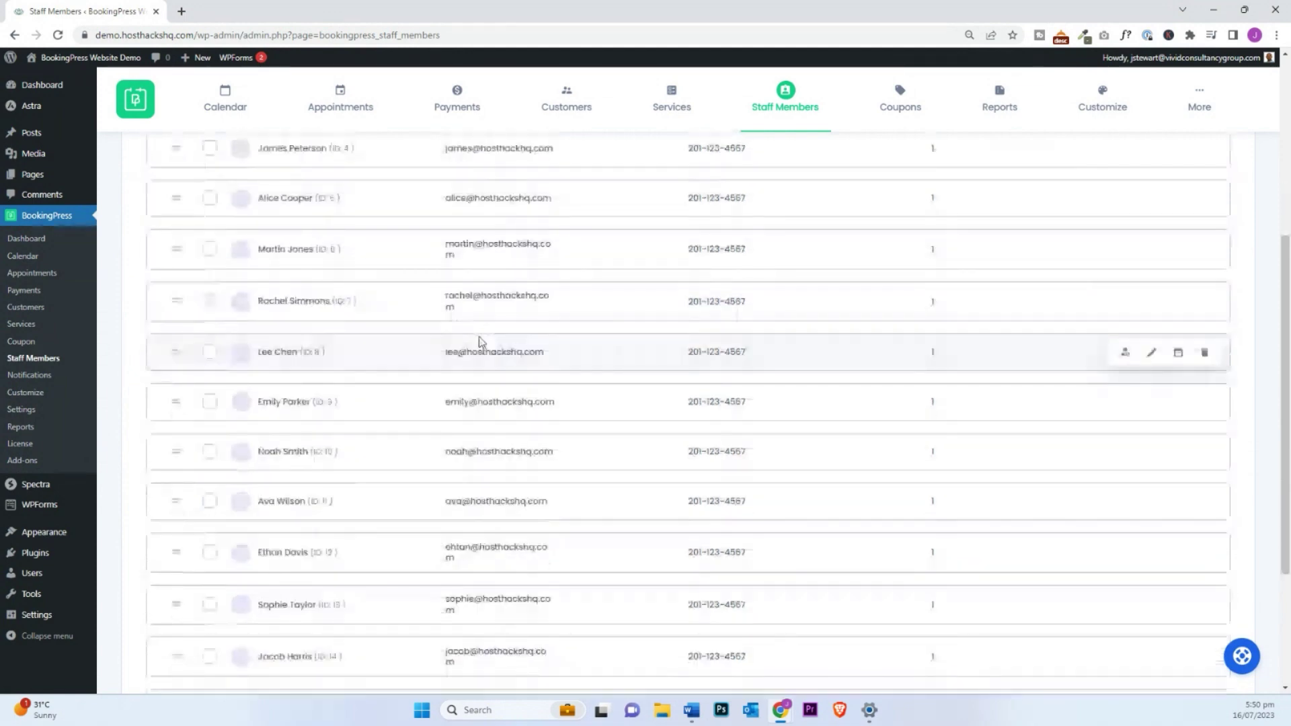
scroll(480, 341, up, 5)
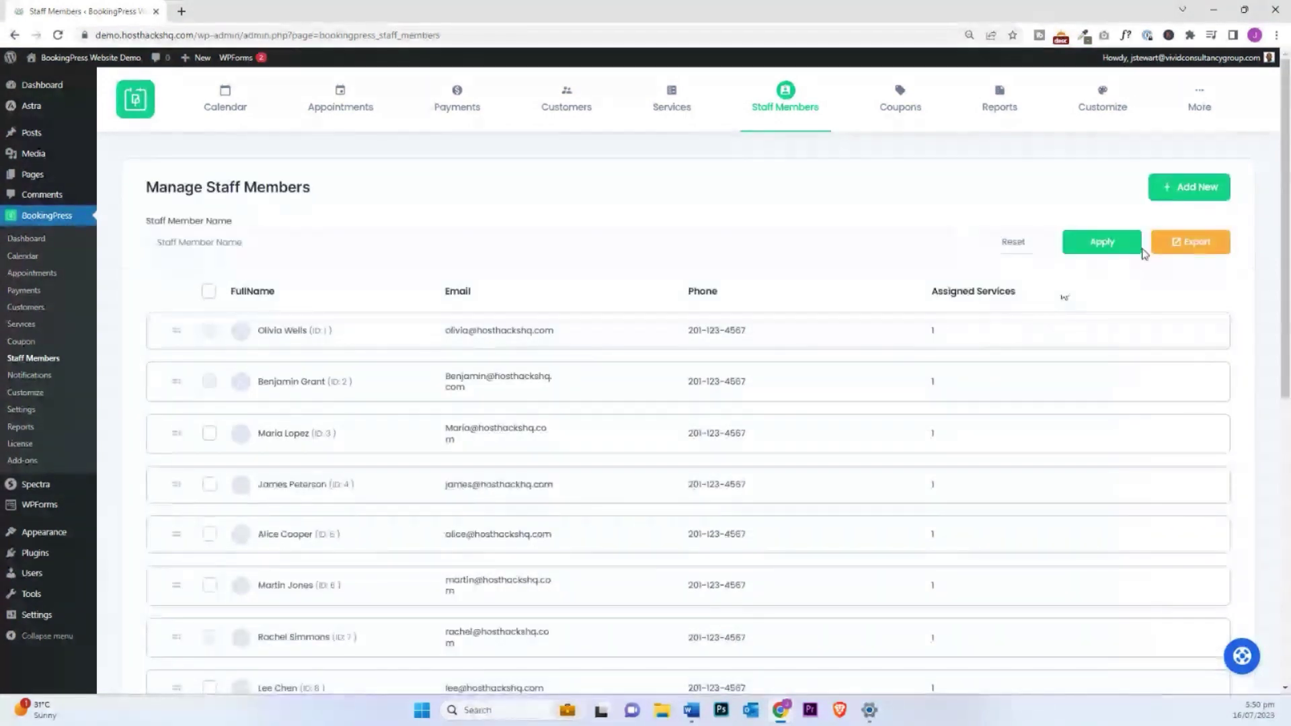
click(1191, 194)
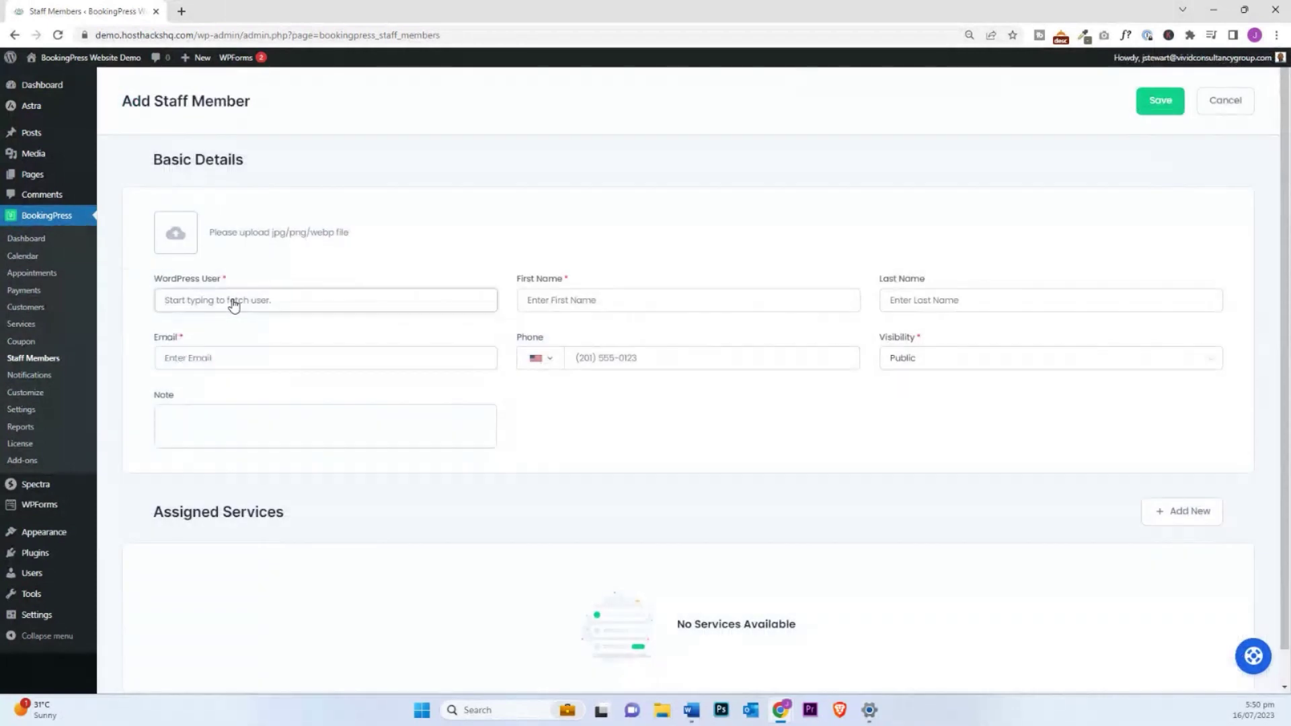
Step: Create a new WordPress user for the staff member and enter its password
click(234, 302)
click(202, 362)
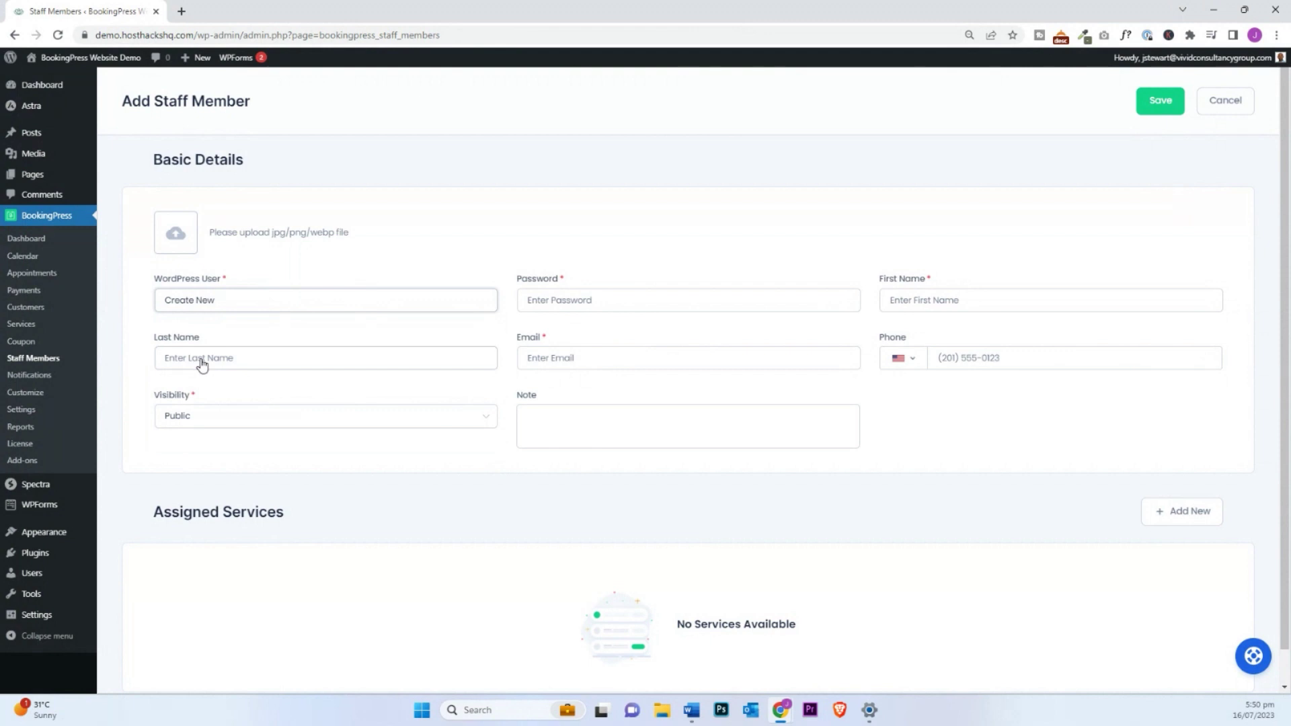
click(579, 304)
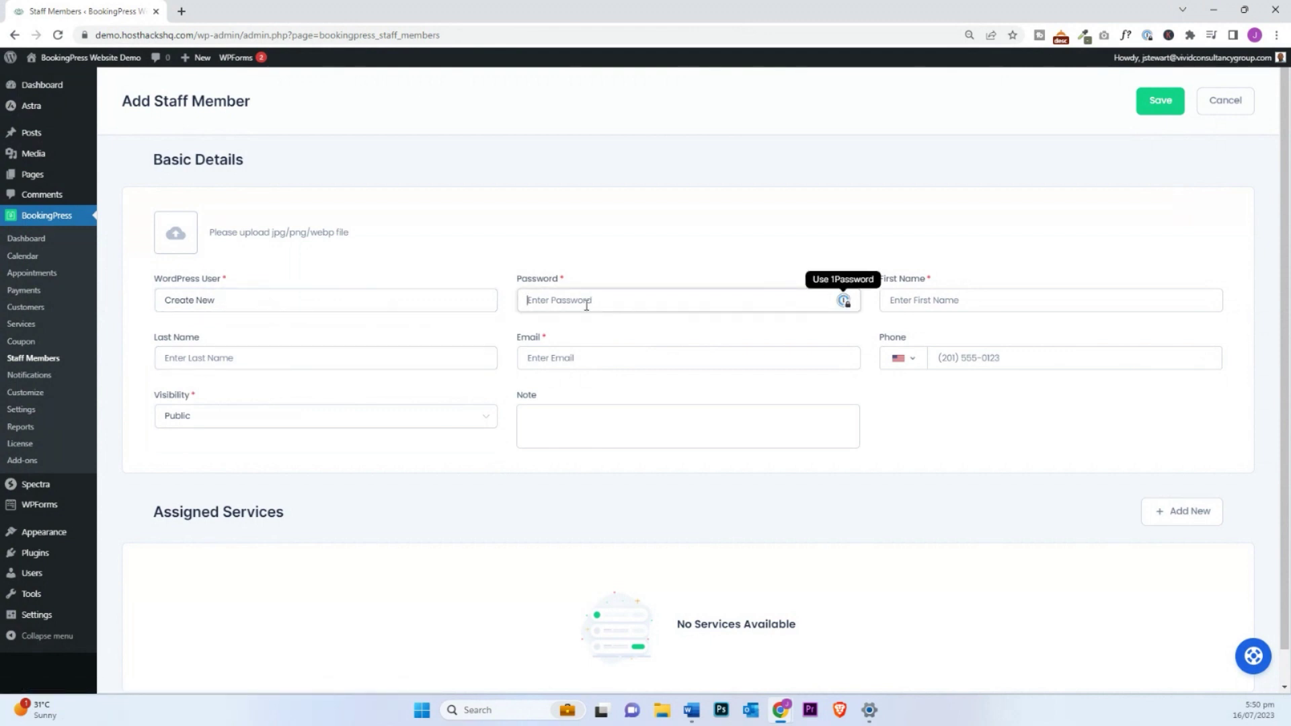
text(password)
Step: Fill in the staff member's first name, last name, e-mail address and phone number
click(950, 299)
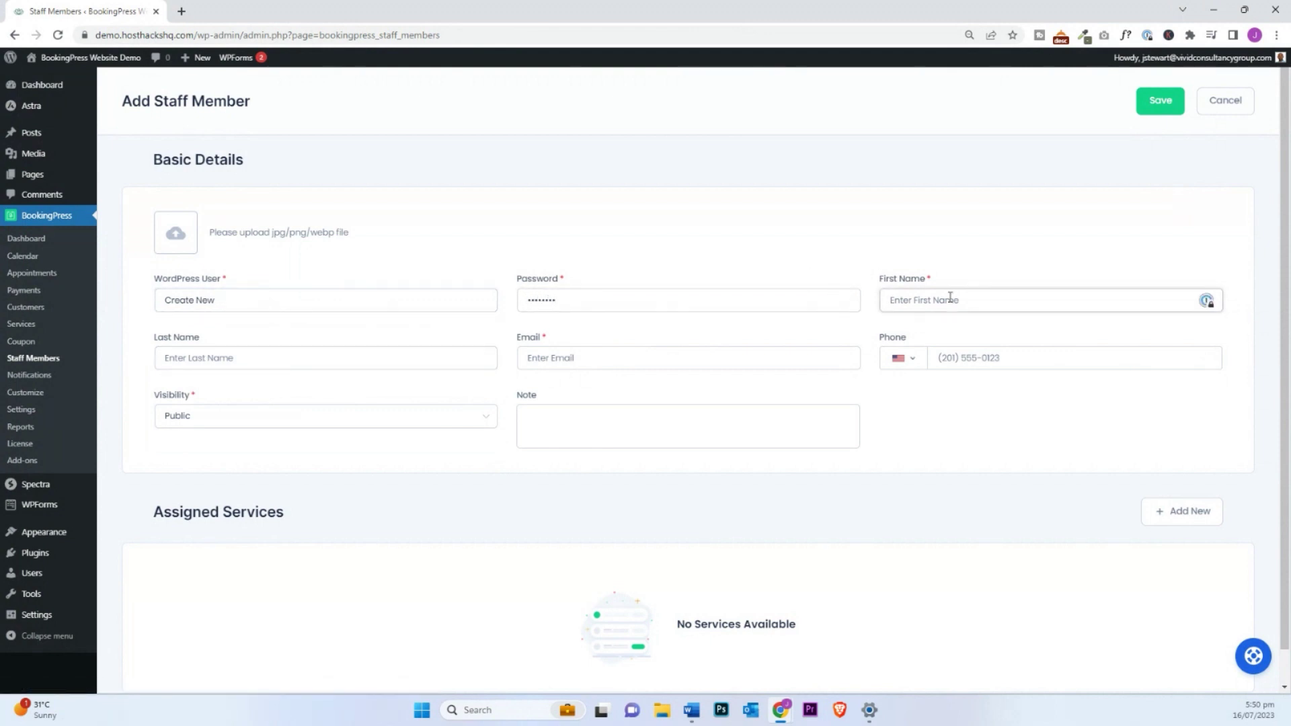
key(Tab)
key(Tab)
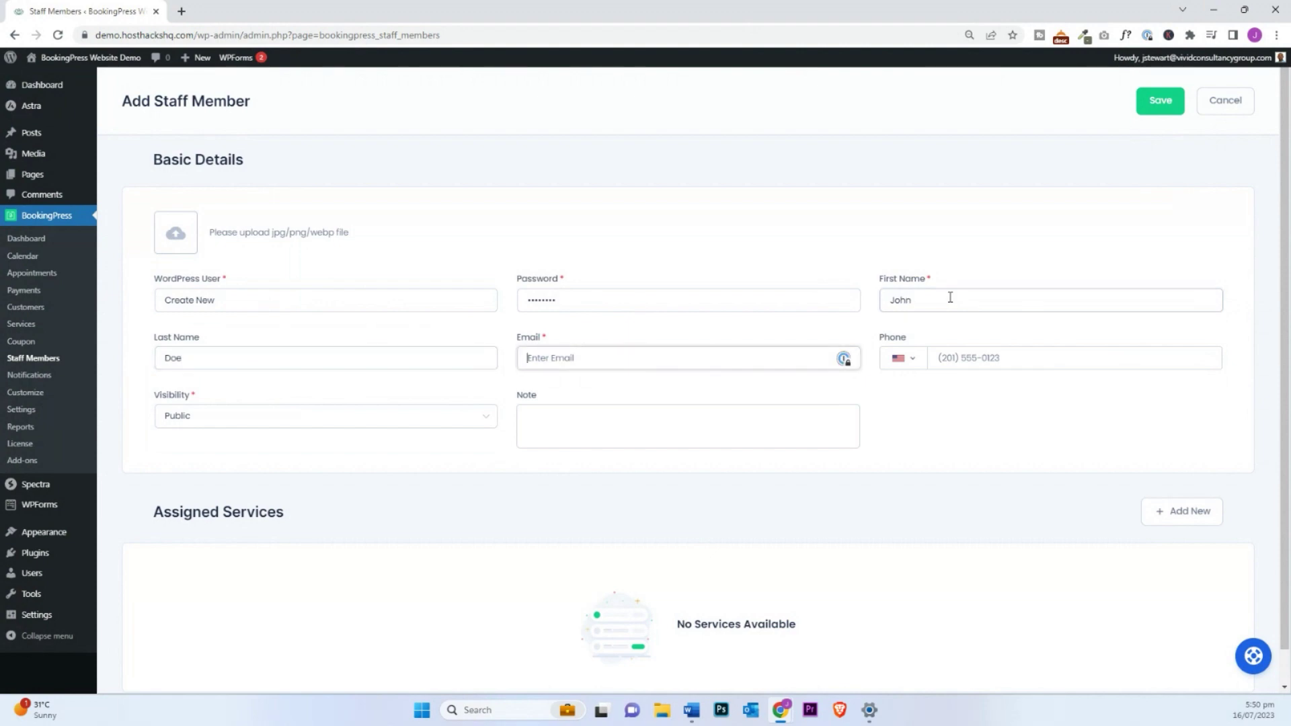
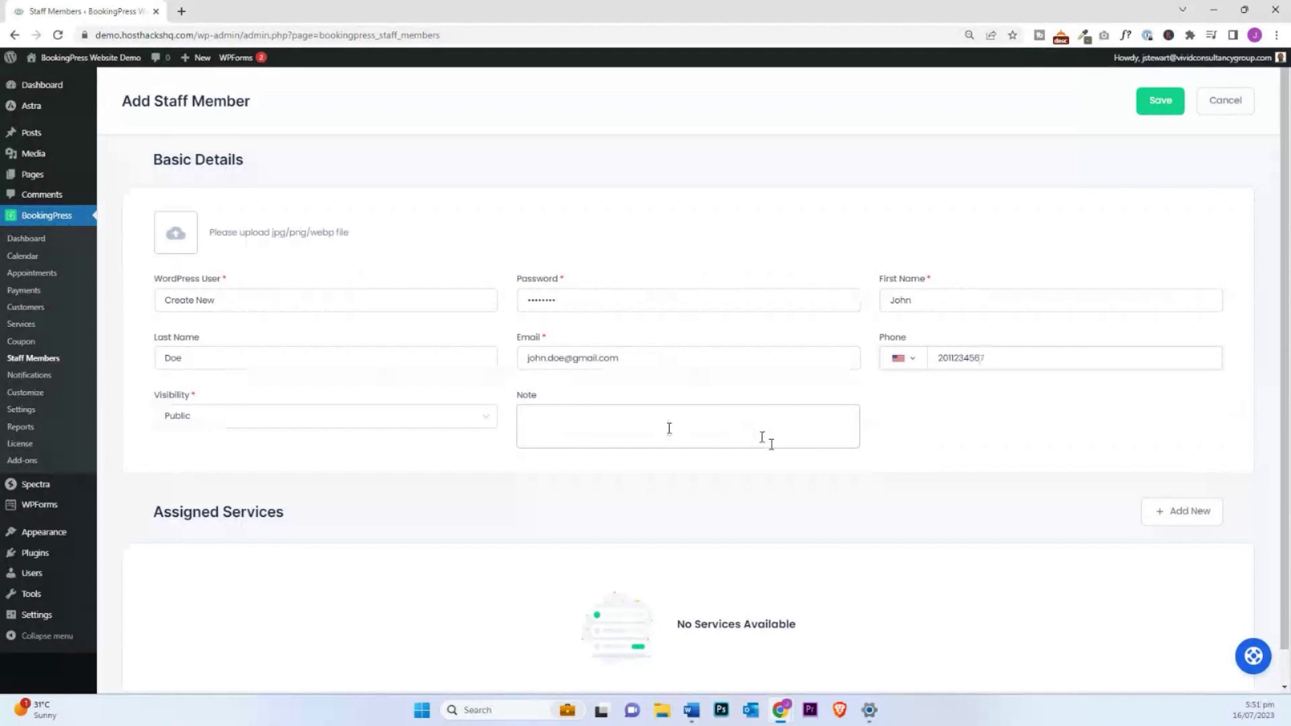
scroll(772, 444, down, 1)
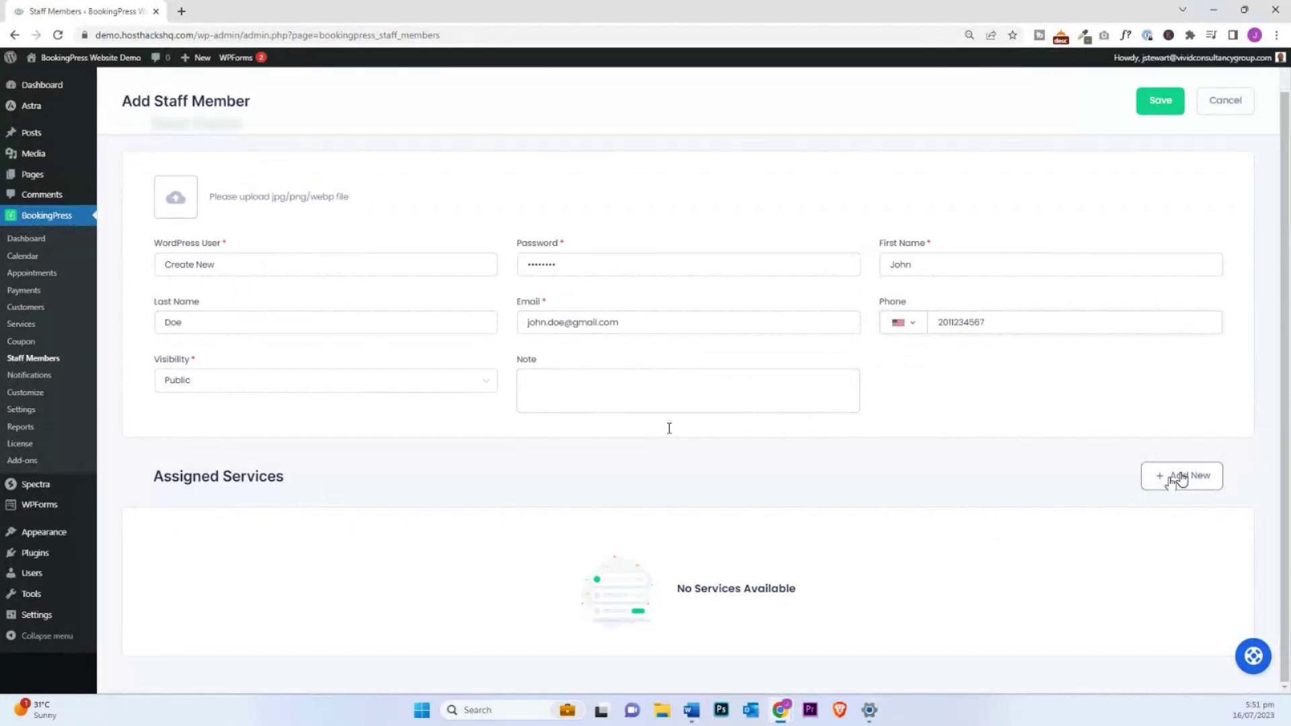
Step: Assign Royal Lotus Retreat at $350.00 with maximum capacity 1 and save the staff member
click(1181, 477)
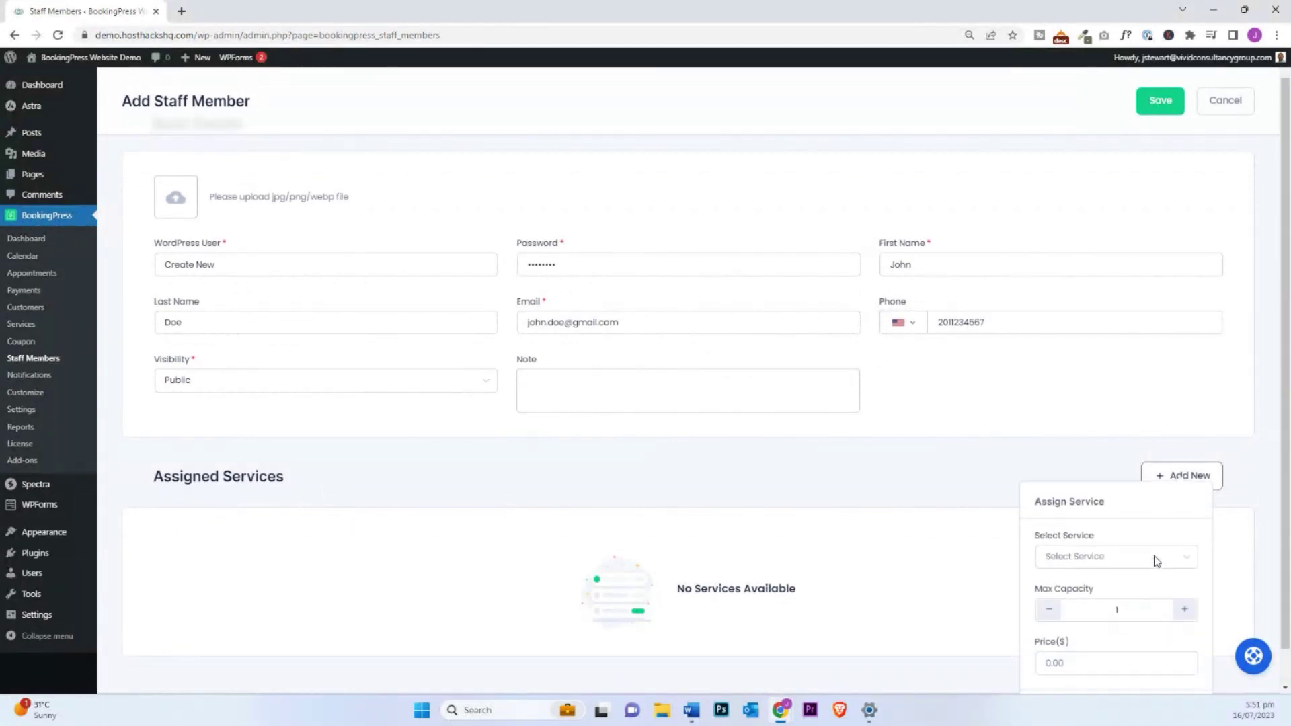
click(1145, 531)
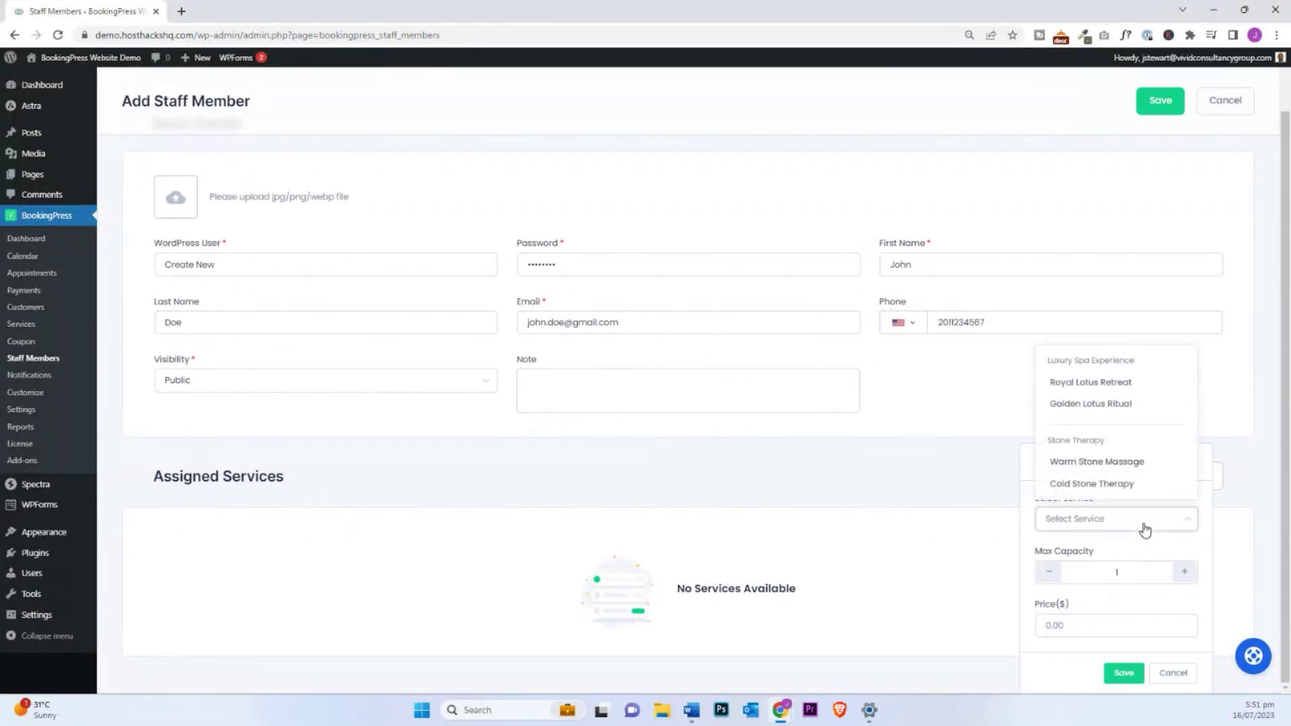
click(1090, 385)
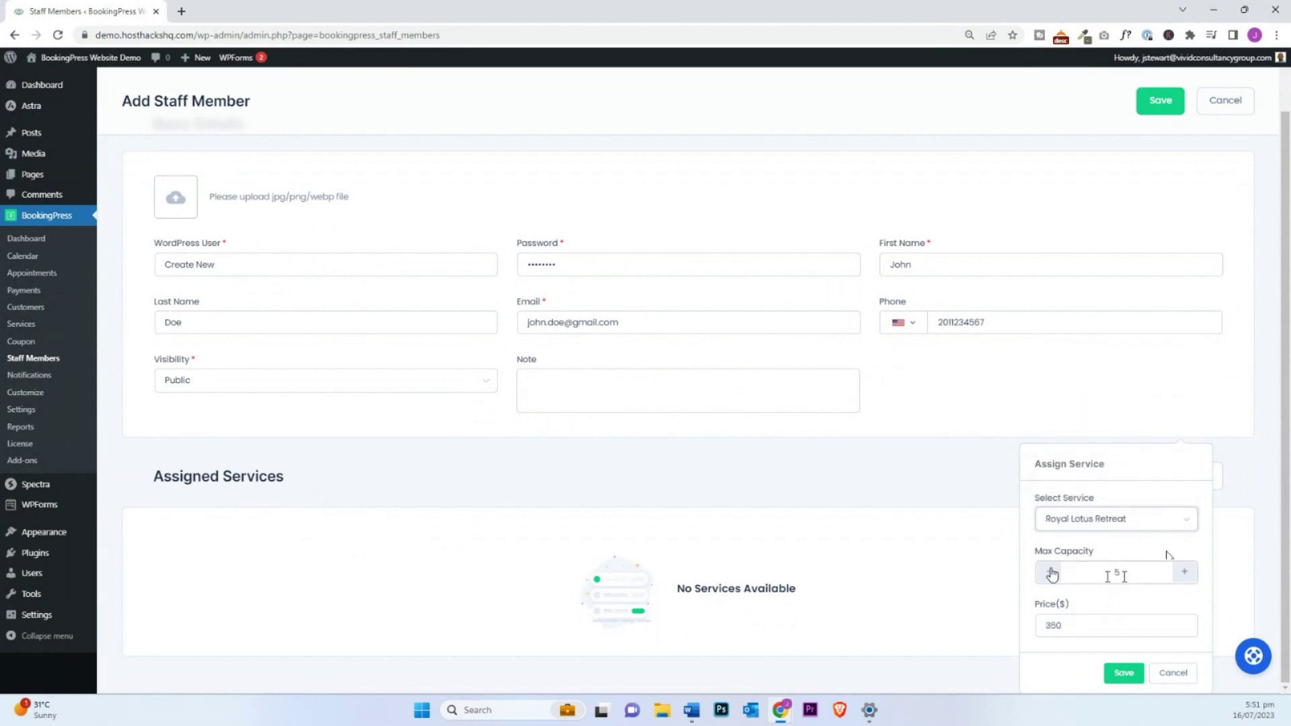
click(1051, 573)
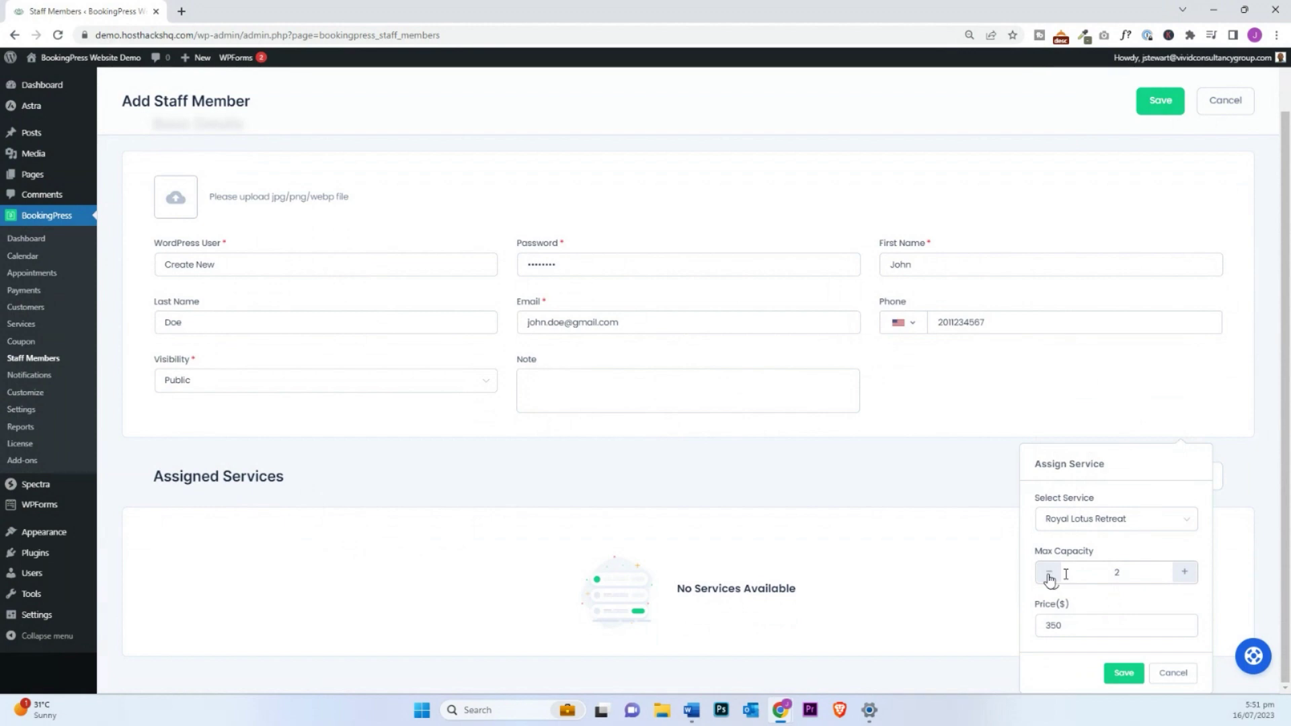
click(1050, 571)
click(1122, 674)
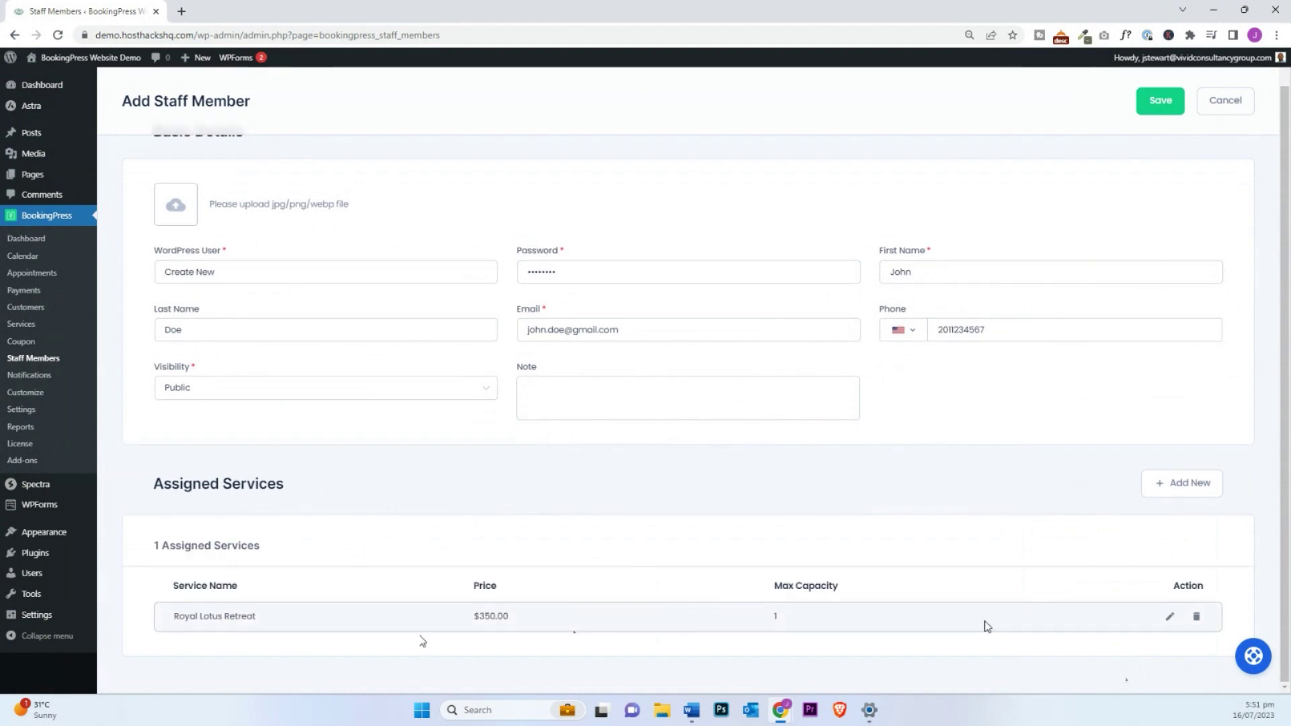
scroll(1054, 484, up, 1)
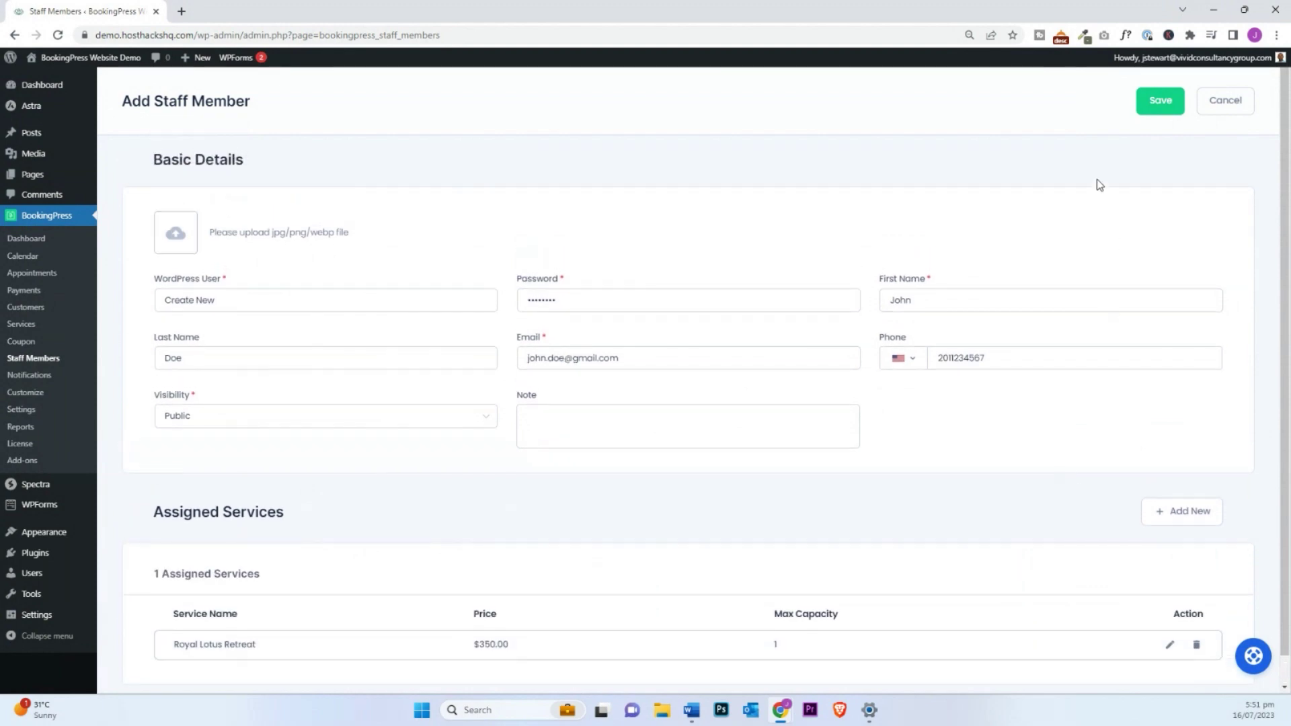
click(1161, 103)
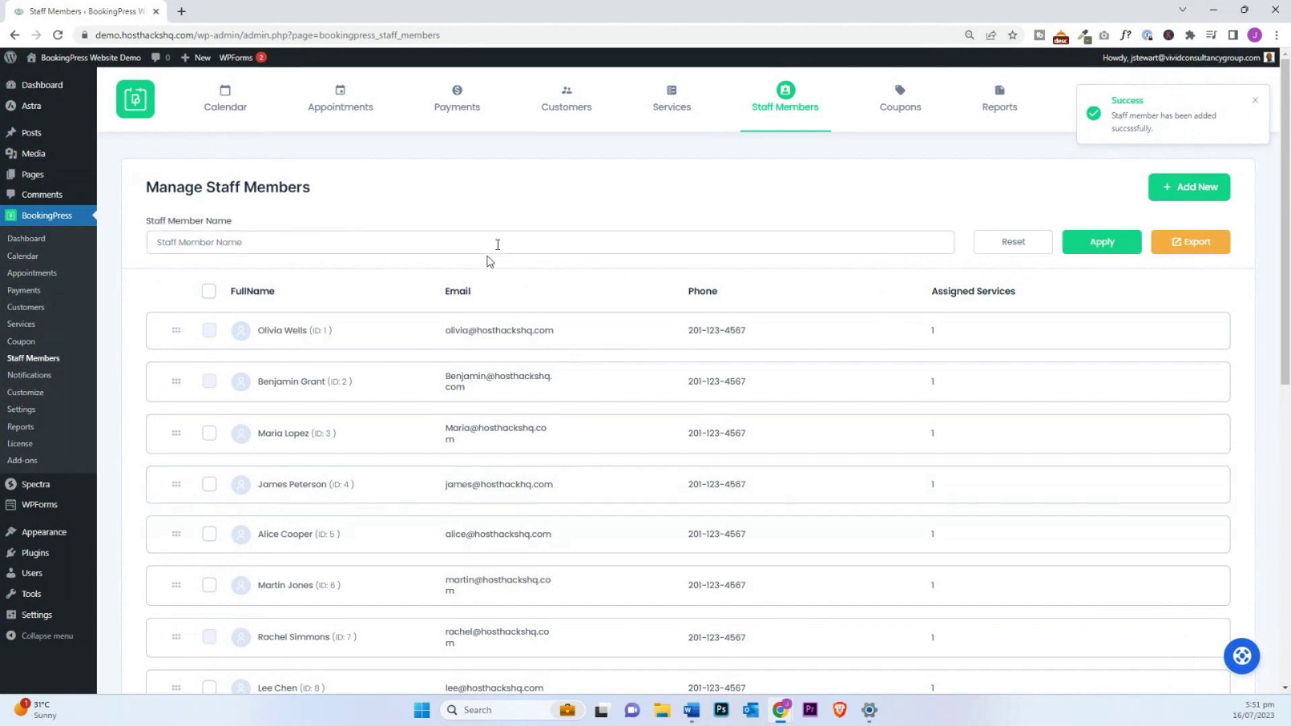
Step: Filter the staff list by the new member's first name and open their shift settings
scroll(495, 455, down, 5)
scroll(471, 417, up, 5)
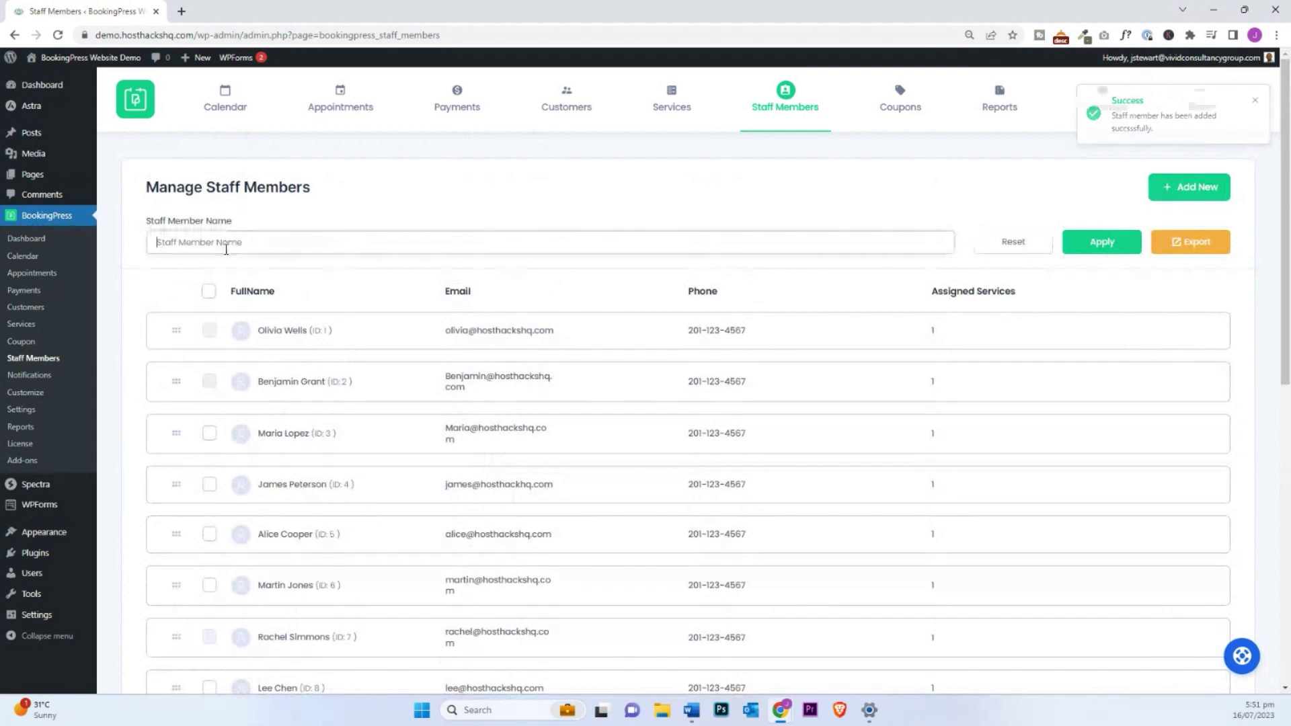
click(226, 249)
text(john)
click(1080, 254)
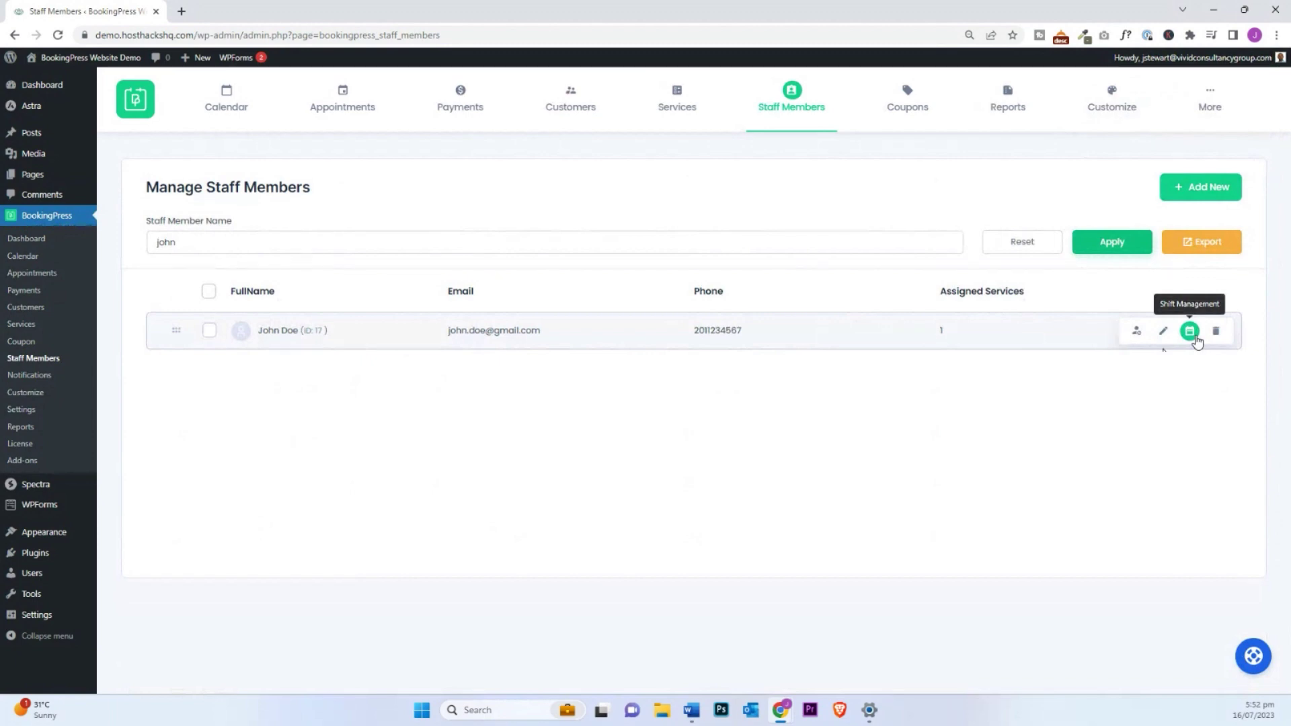
click(1192, 334)
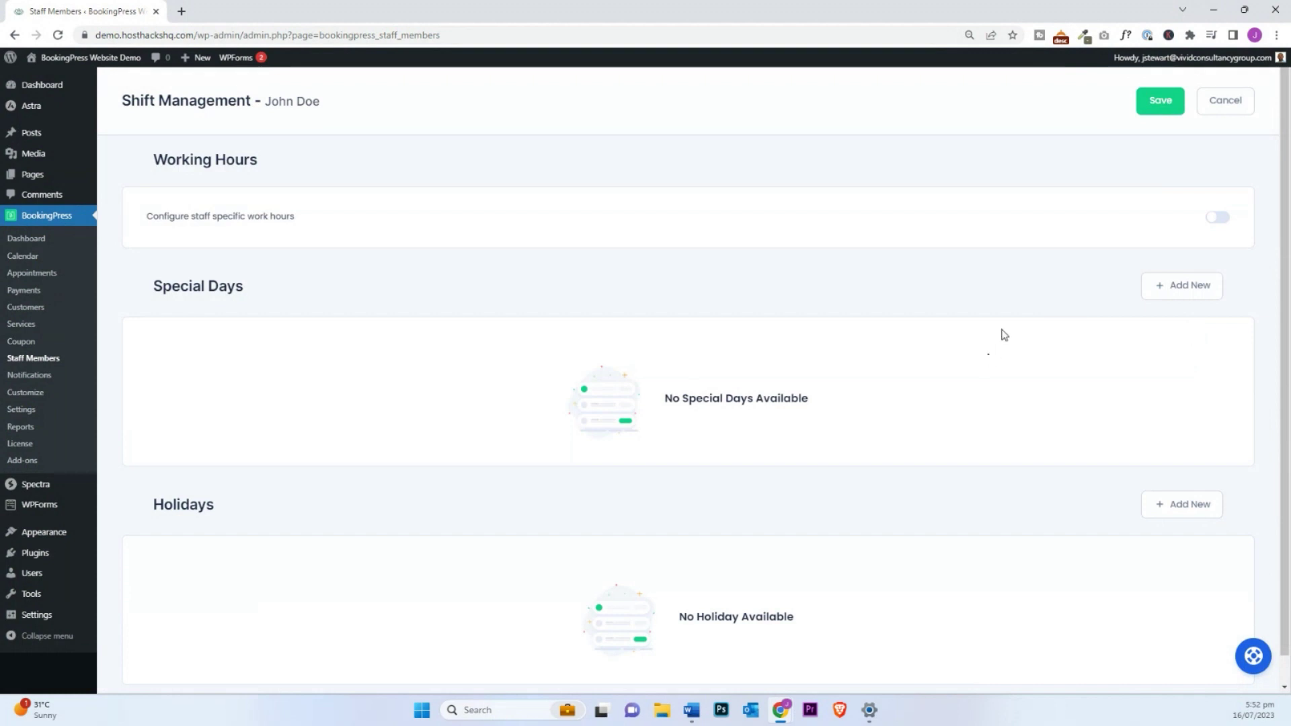
Step: Turn on staff-specific working hours and end Monday's shift at 12:00 pm
click(1218, 218)
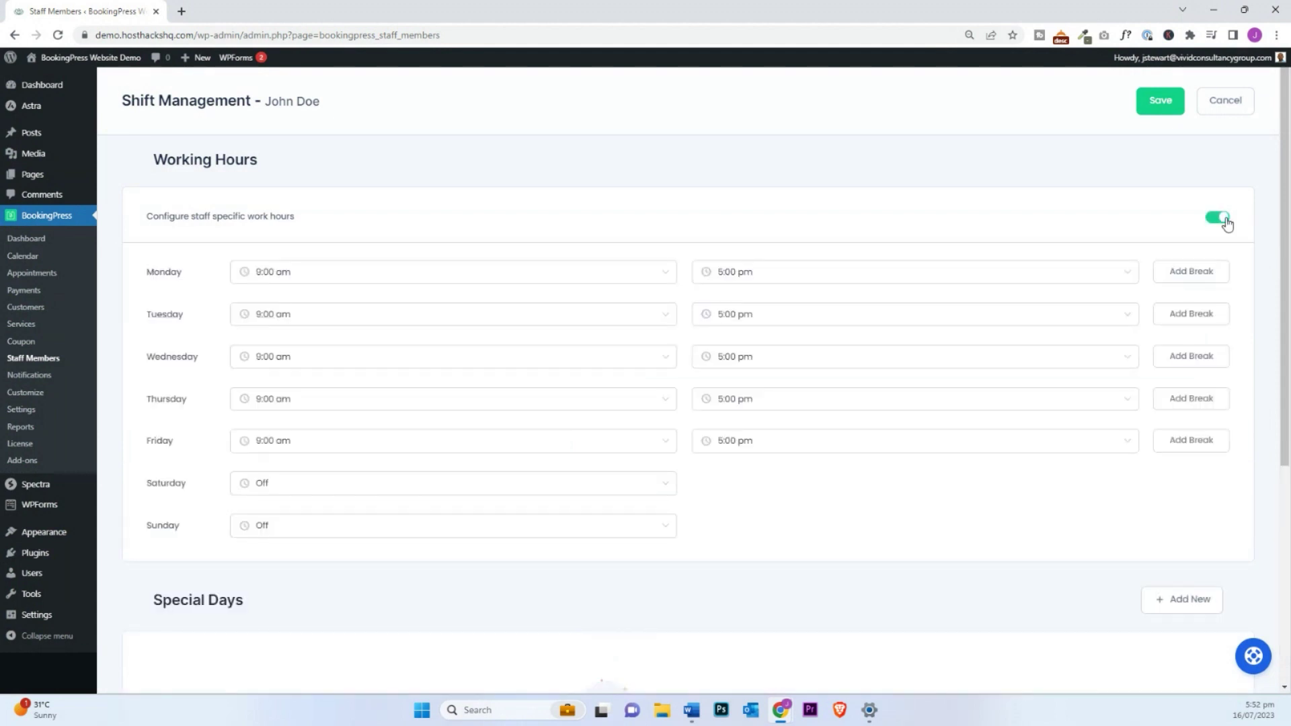
click(866, 281)
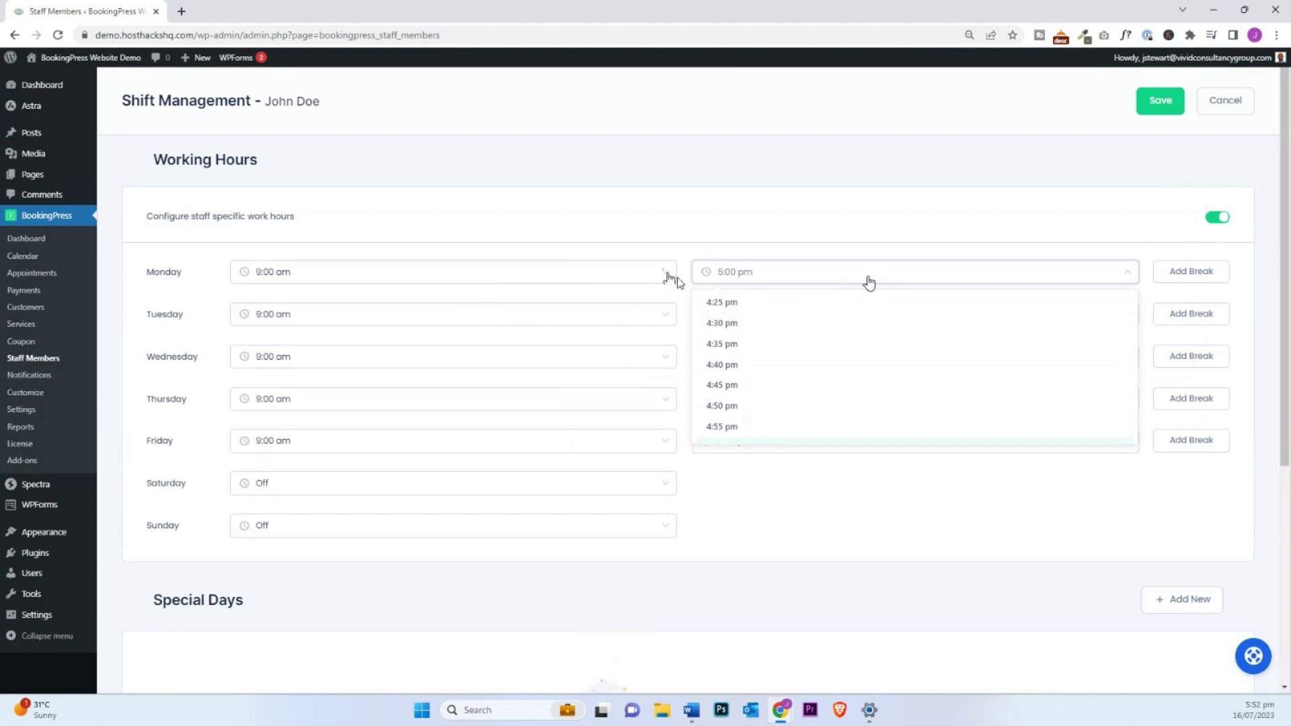
scroll(750, 336, up, 10)
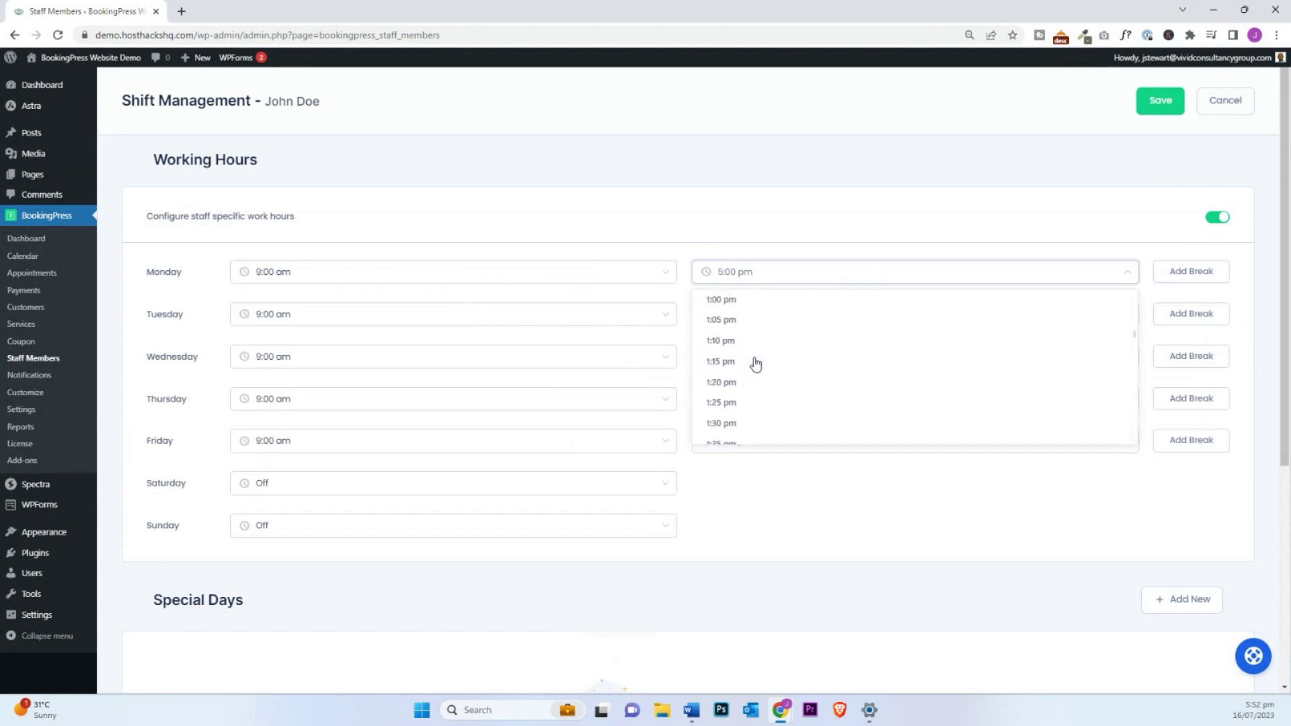
scroll(746, 357, up, 4)
click(737, 357)
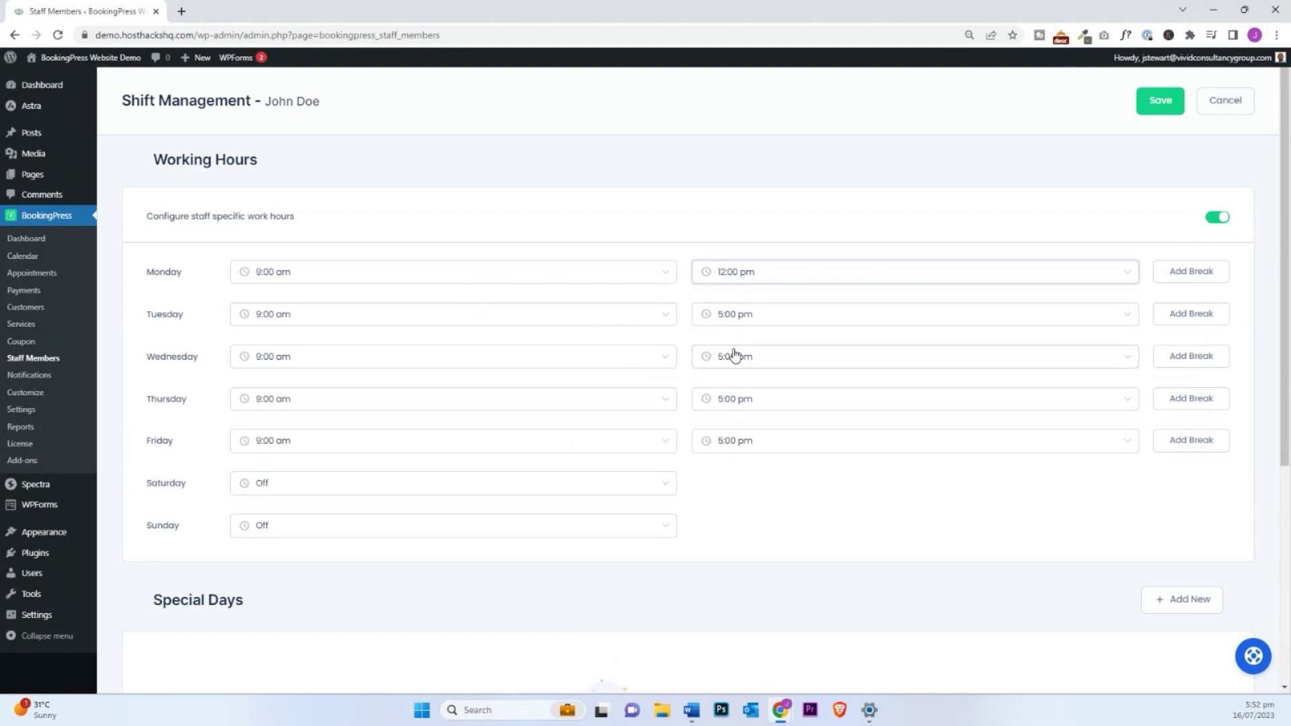
Step: End Tuesday's shift at 3:00 pm and save the staff member's custom hours
click(790, 319)
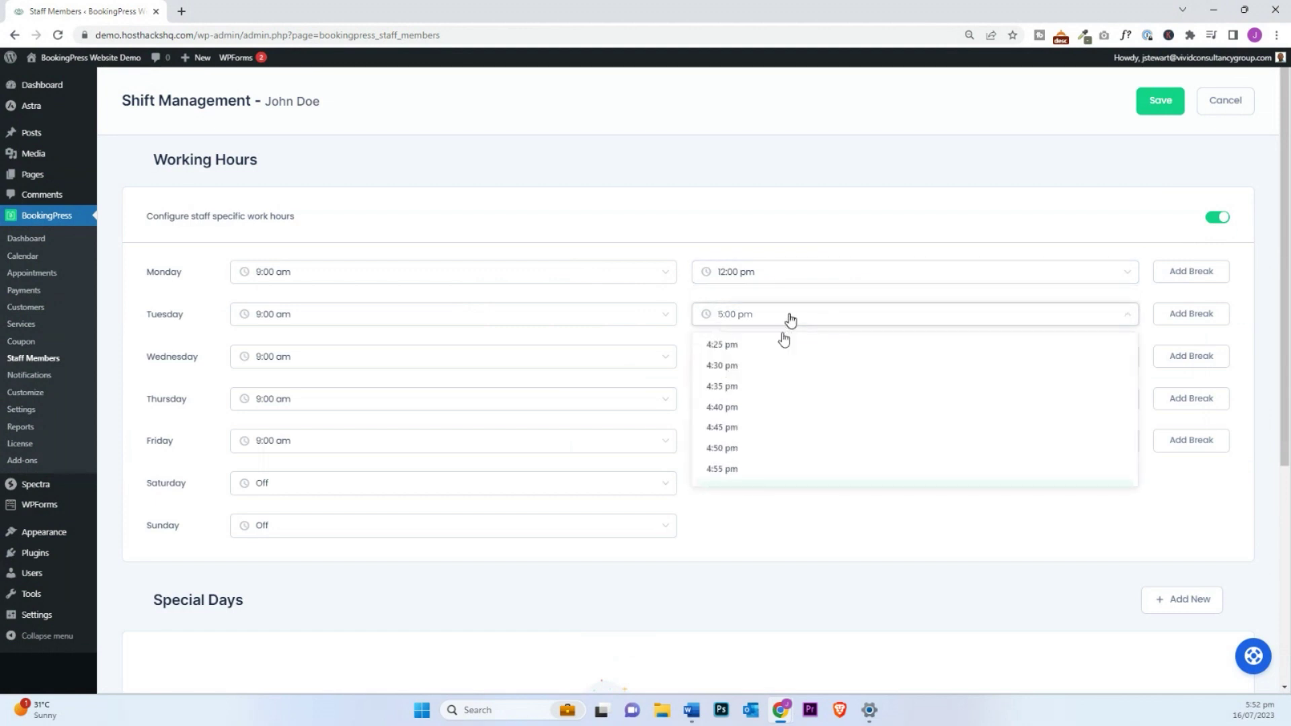
scroll(749, 411, up, 5)
scroll(750, 412, up, 2)
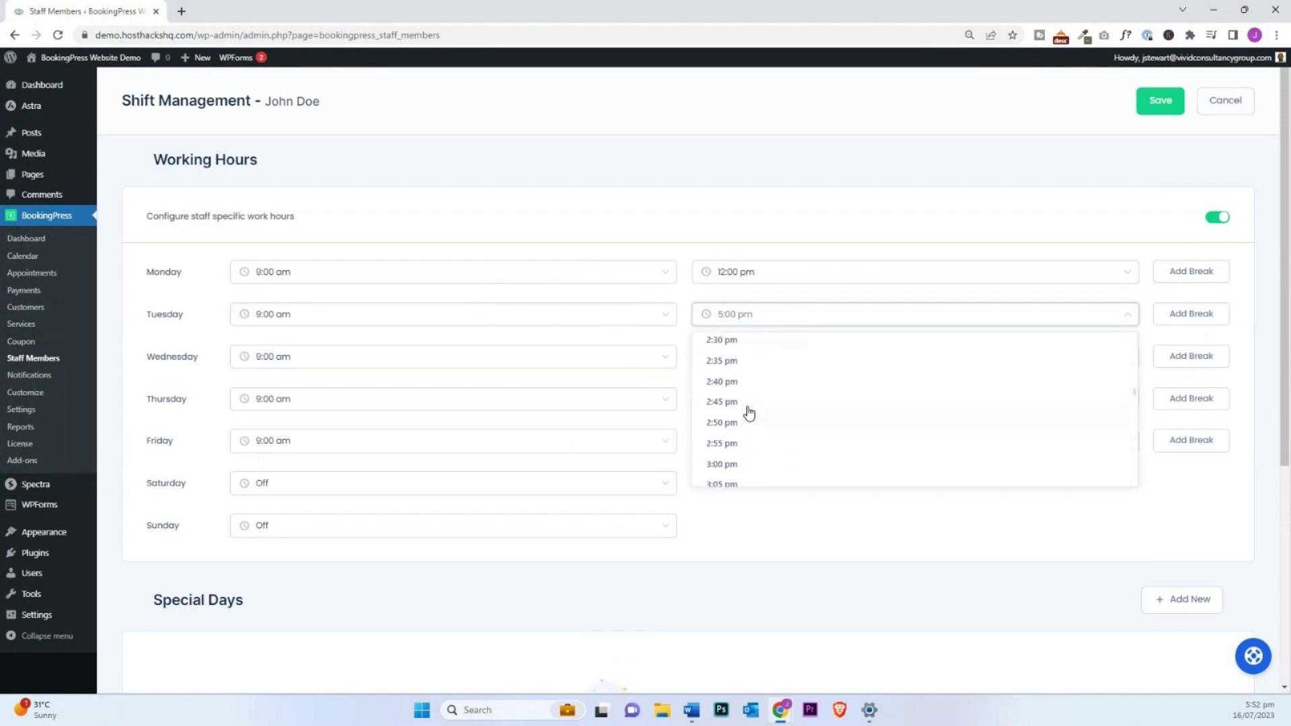
click(722, 464)
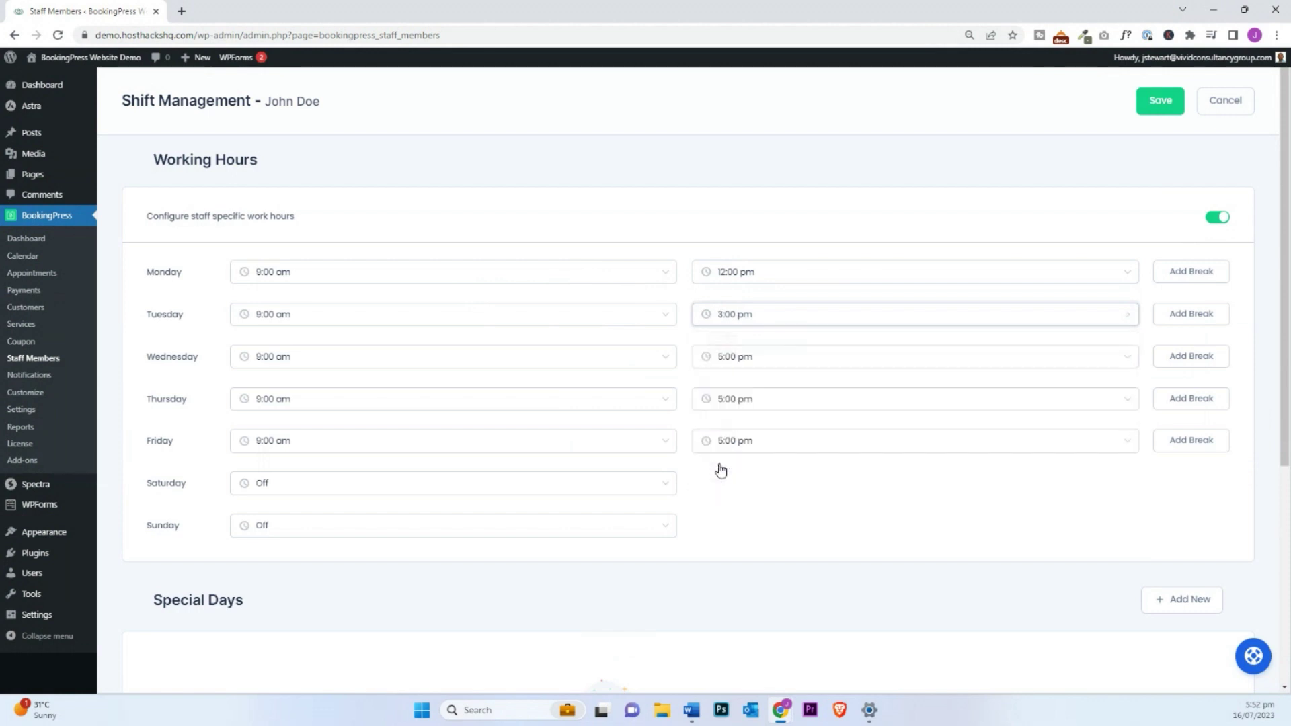
scroll(786, 396, down, 2)
scroll(785, 396, down, 1)
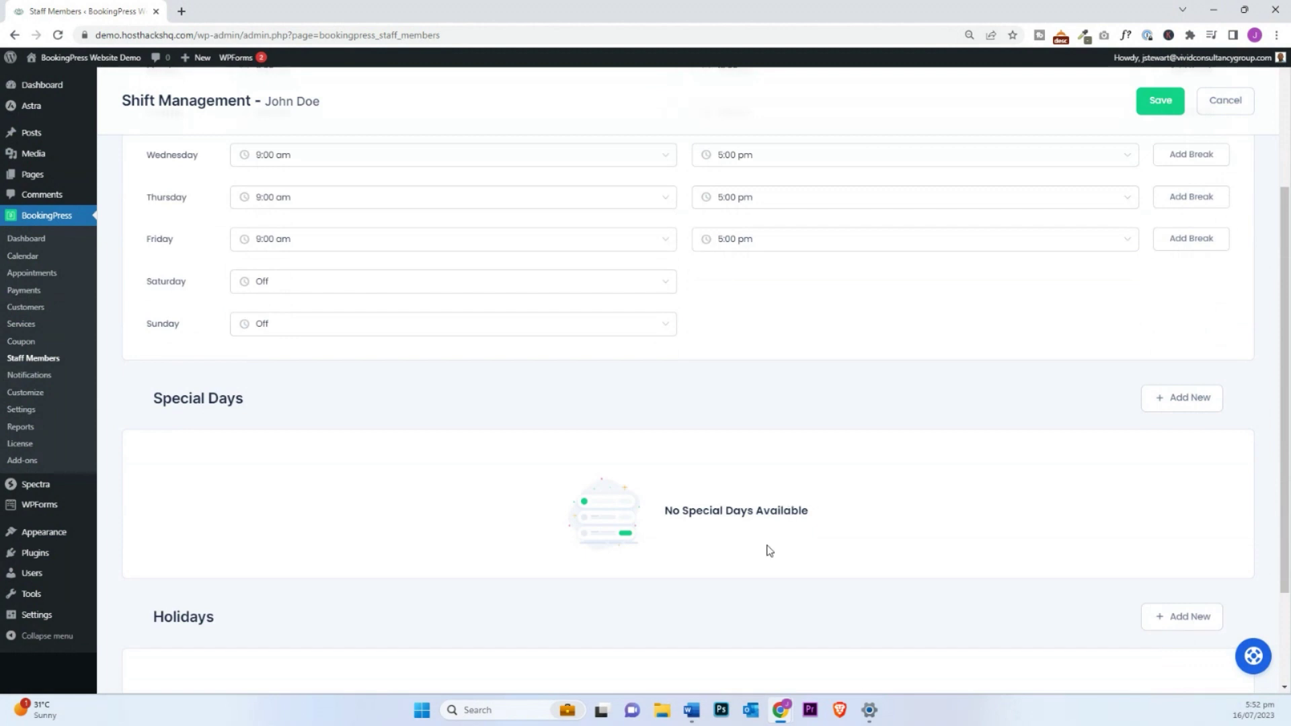
scroll(840, 525, down, 2)
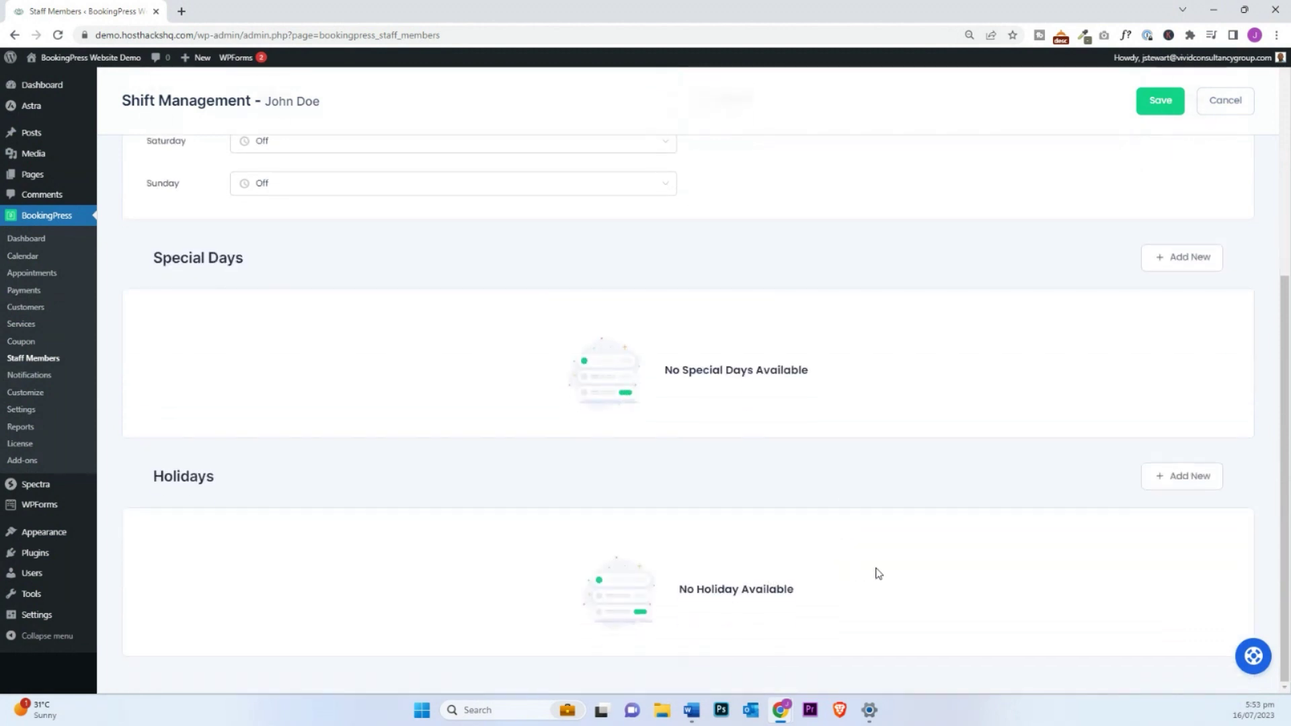
scroll(882, 572, up, 4)
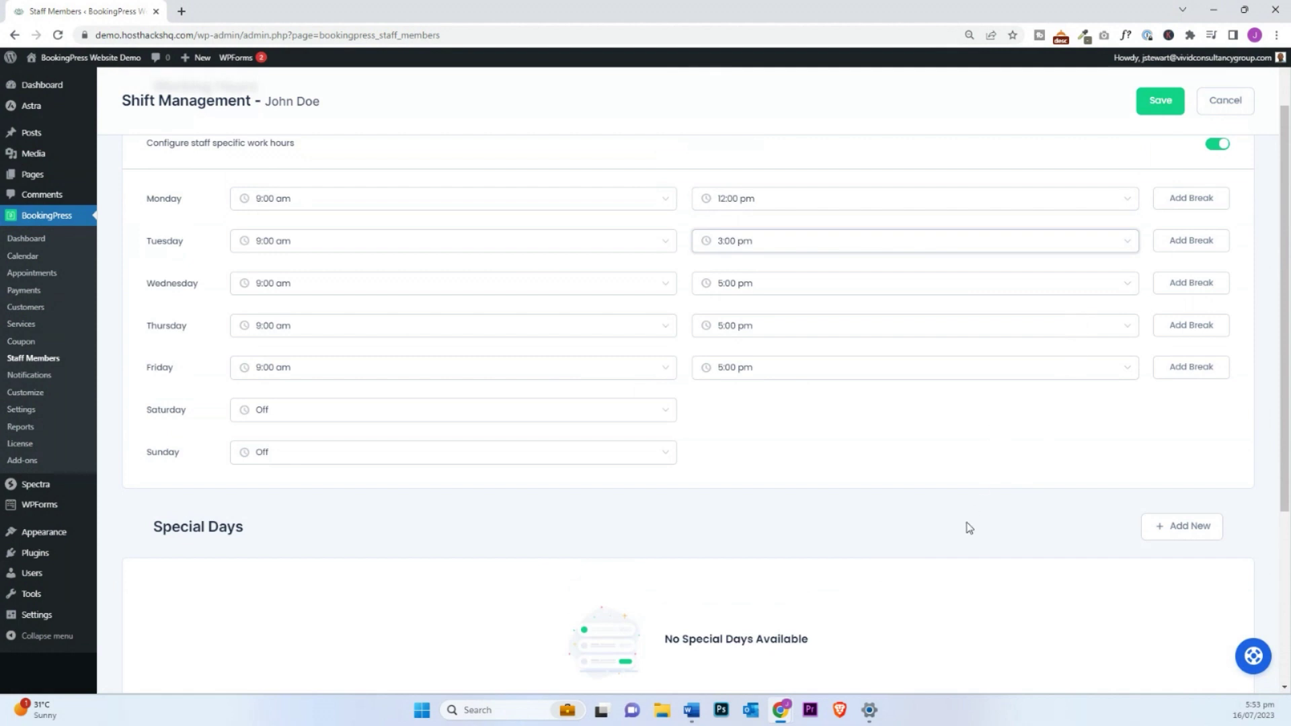
scroll(966, 527, up, 1)
click(1166, 109)
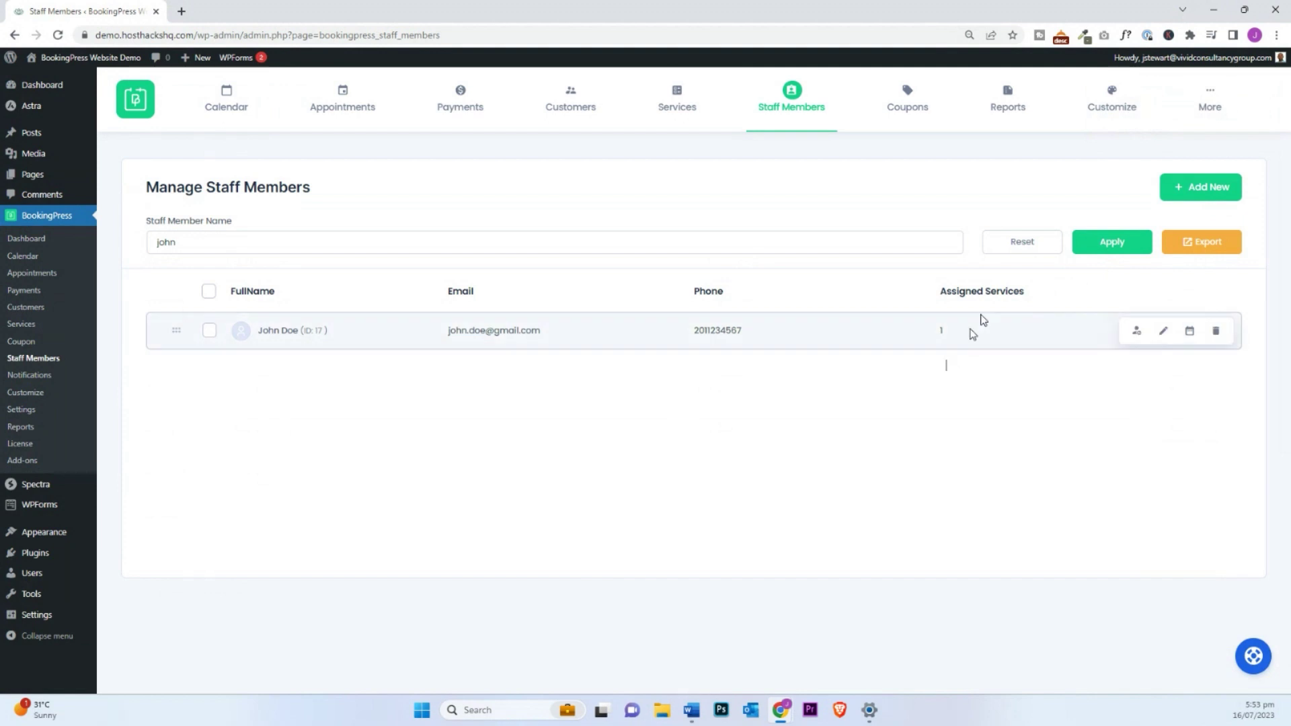
Step: Open Settings > Working Hours showing the Monday–Friday 9:00 am–5:00 pm default schedule
mouse_move(1206, 100)
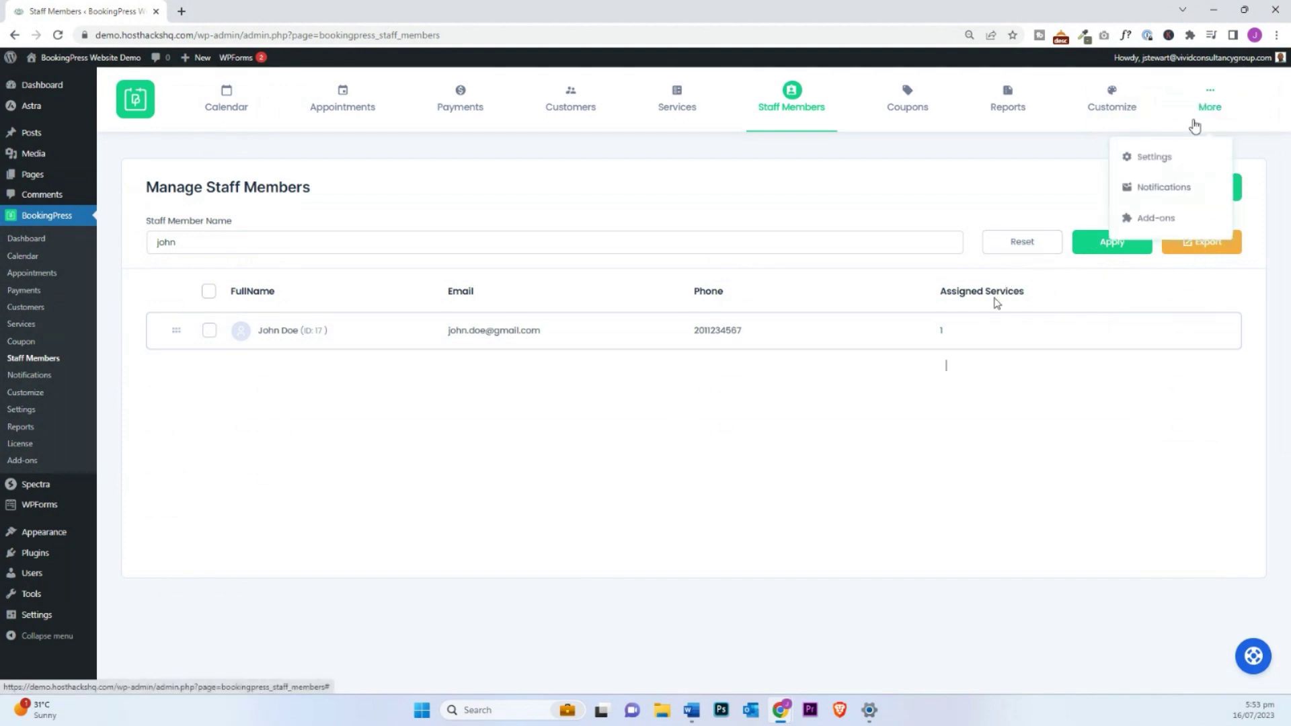
click(1151, 163)
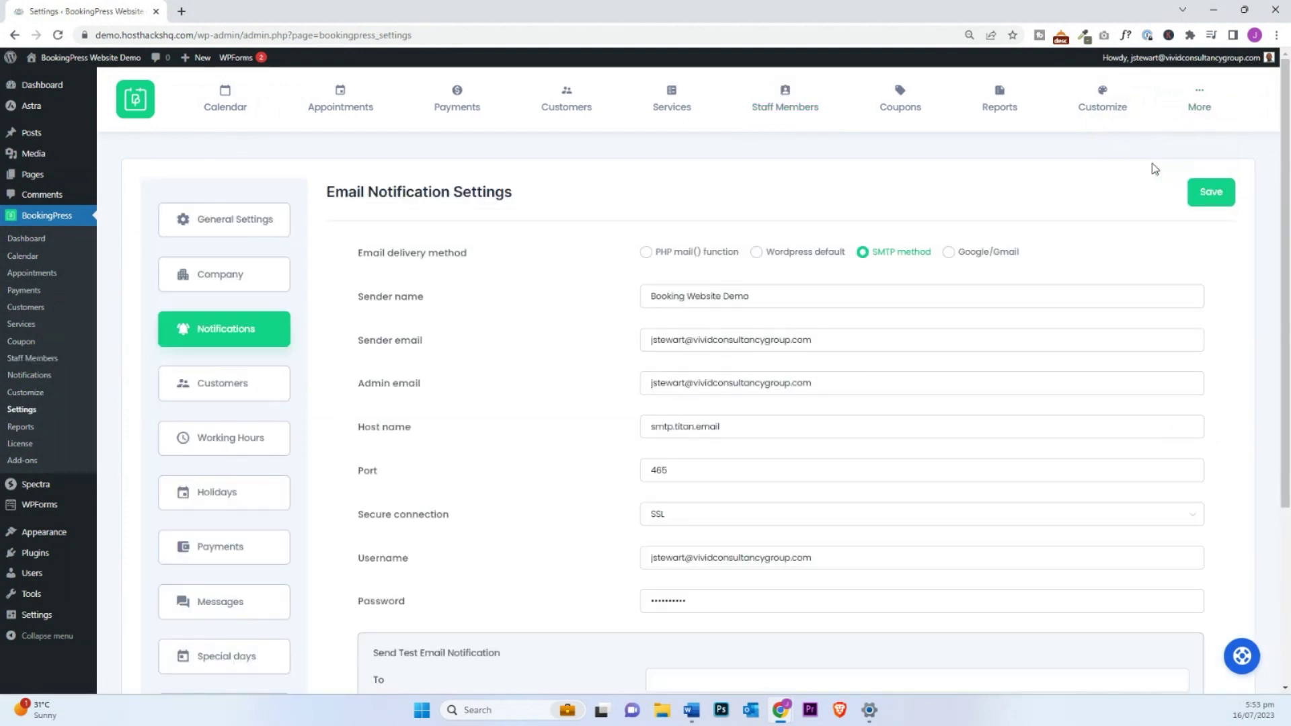
click(239, 442)
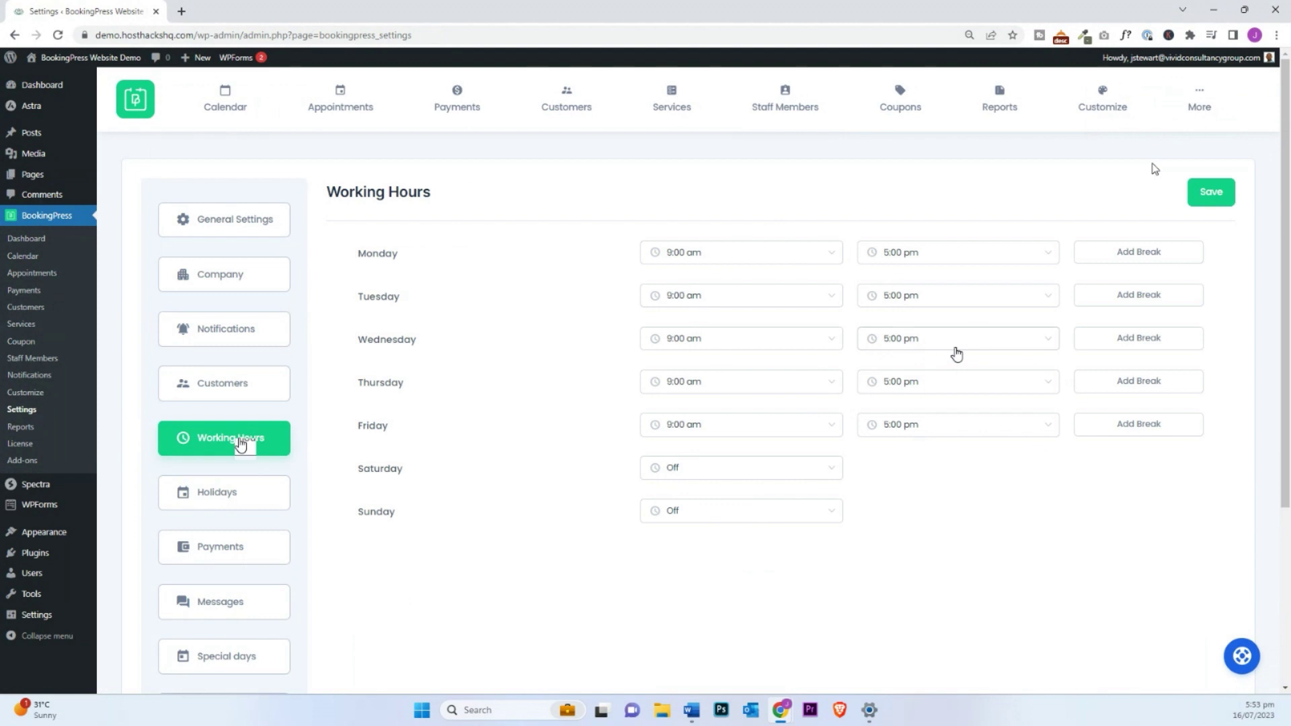
scroll(582, 448, down, 2)
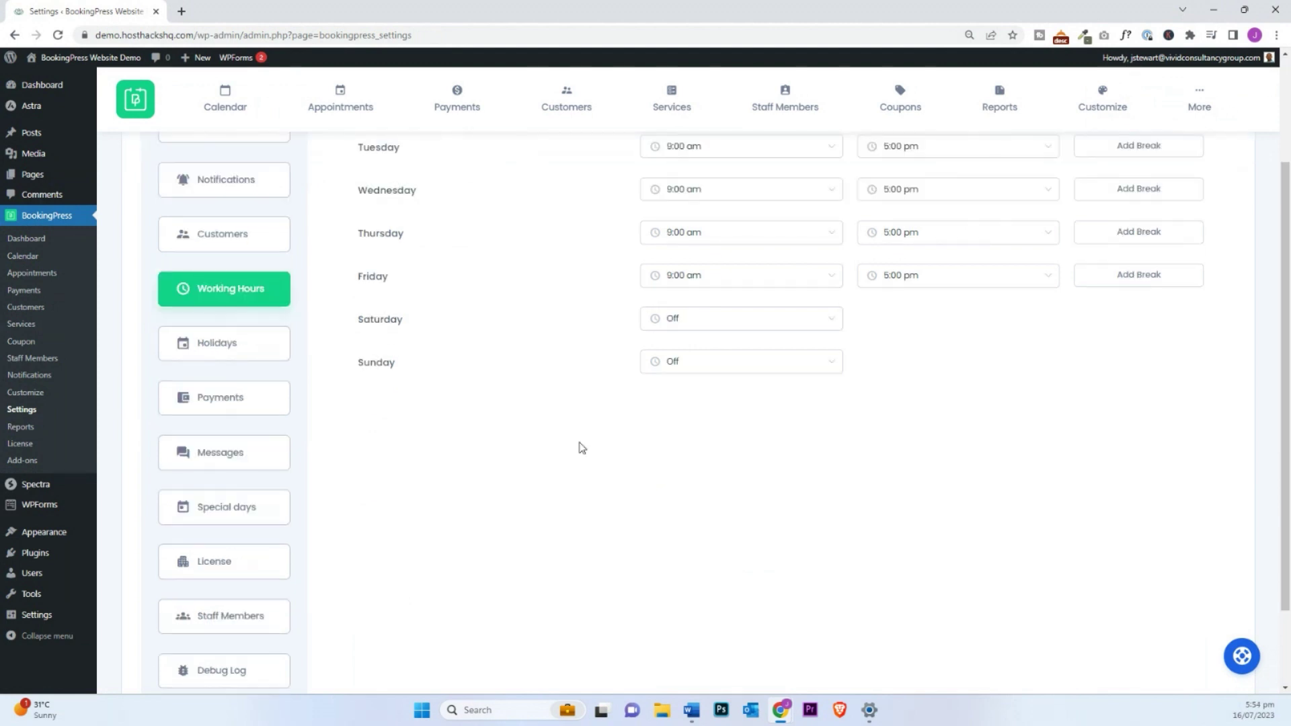
scroll(516, 444, up, 1)
scroll(508, 442, down, 1)
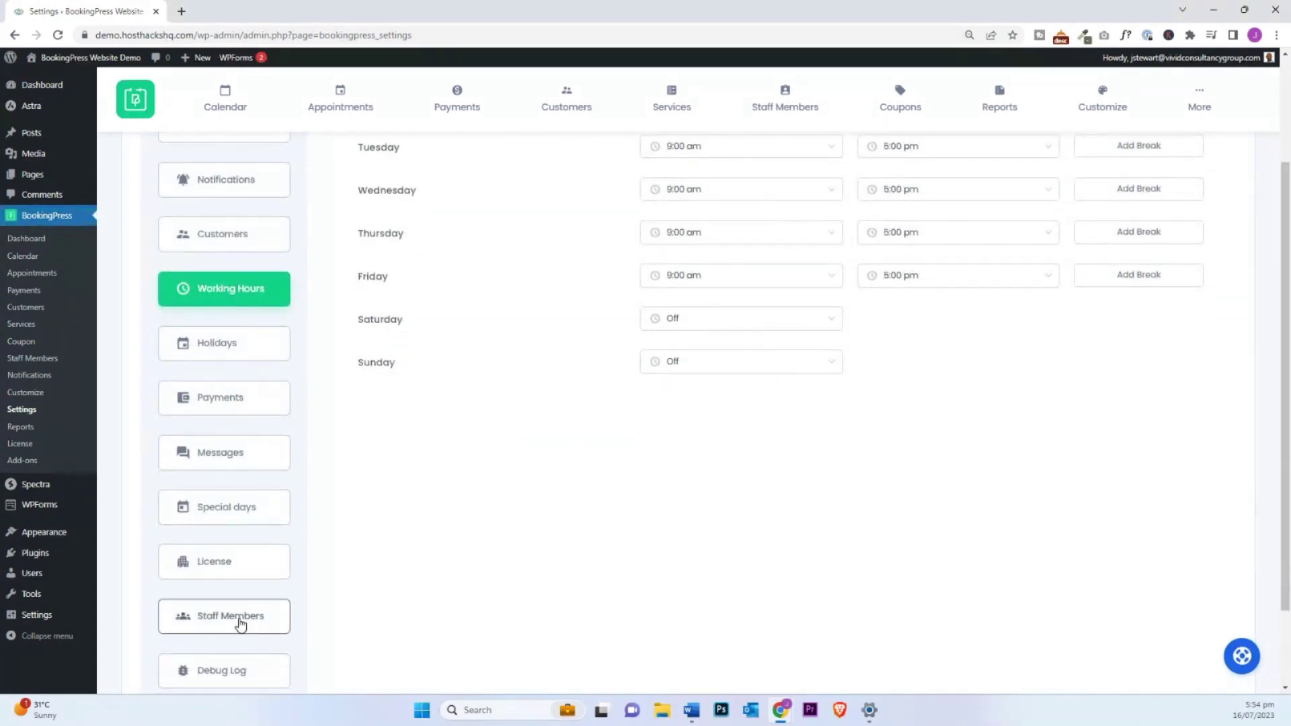
Step: Switch on Manage Appointments in the Staff Members settings, then go to the customers list
click(243, 619)
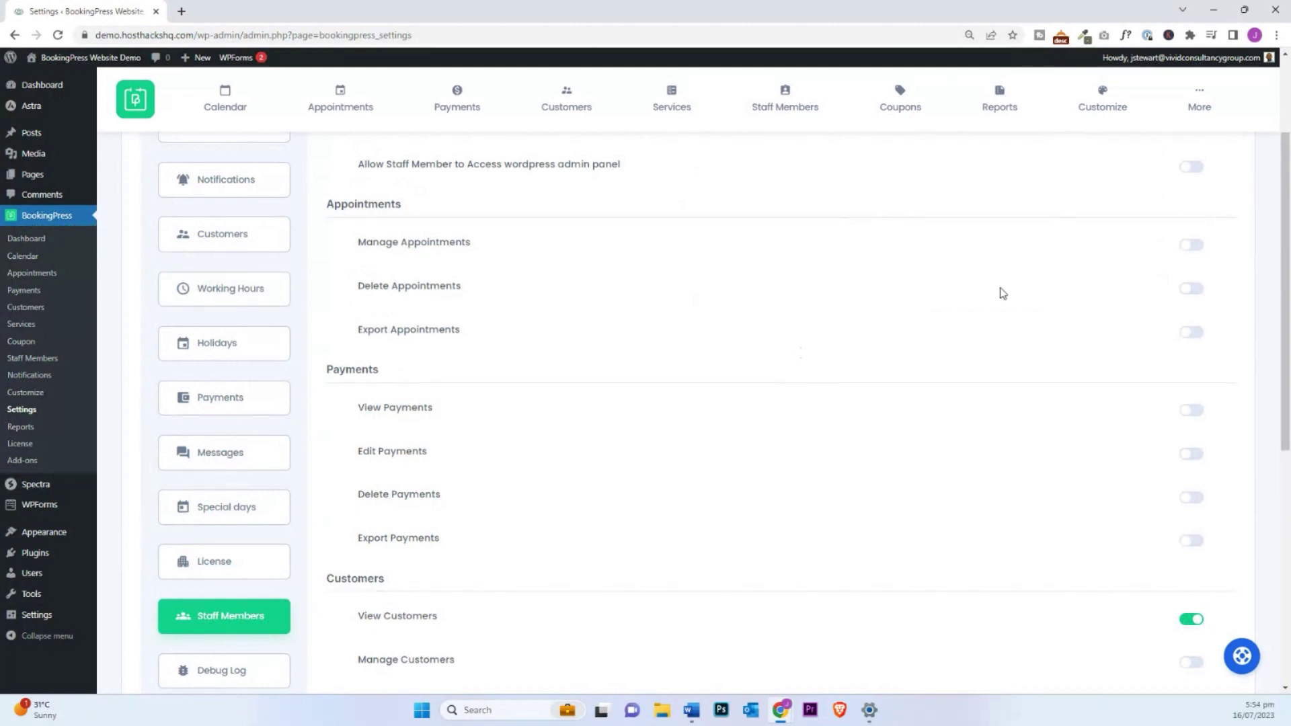
click(1196, 249)
scroll(1147, 366, down, 2)
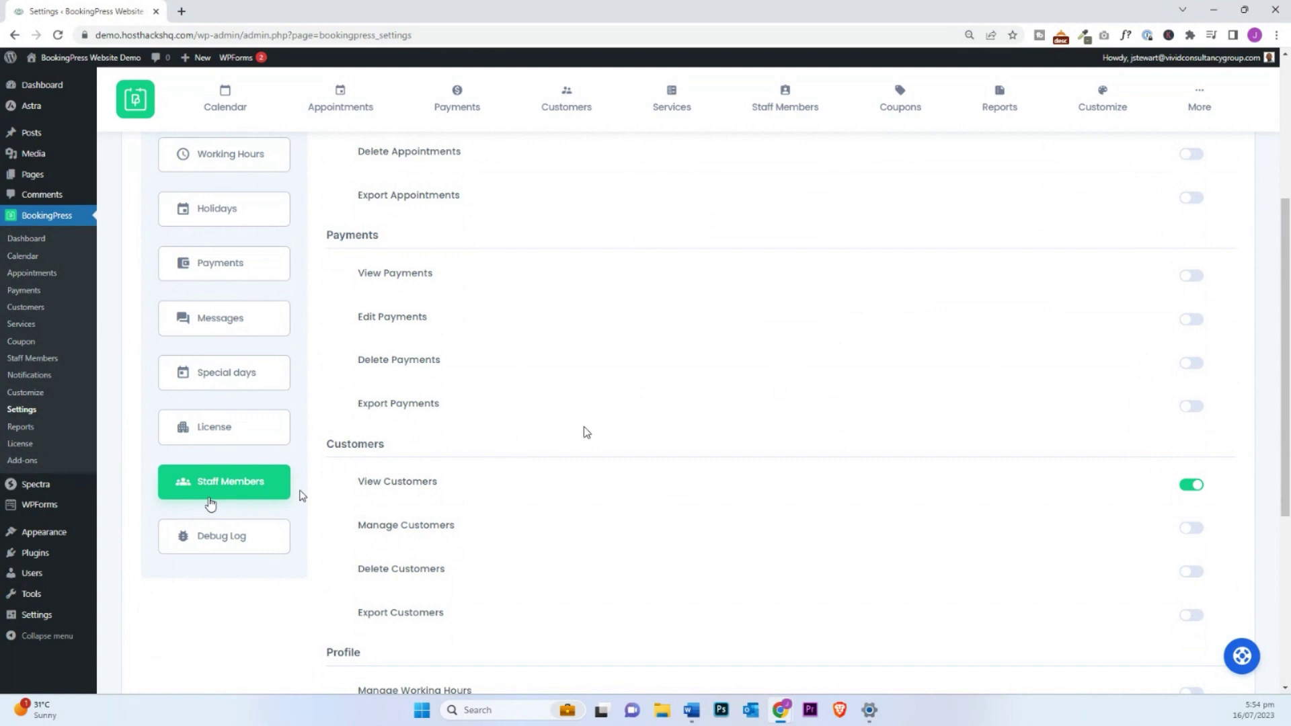
scroll(583, 432, up, 5)
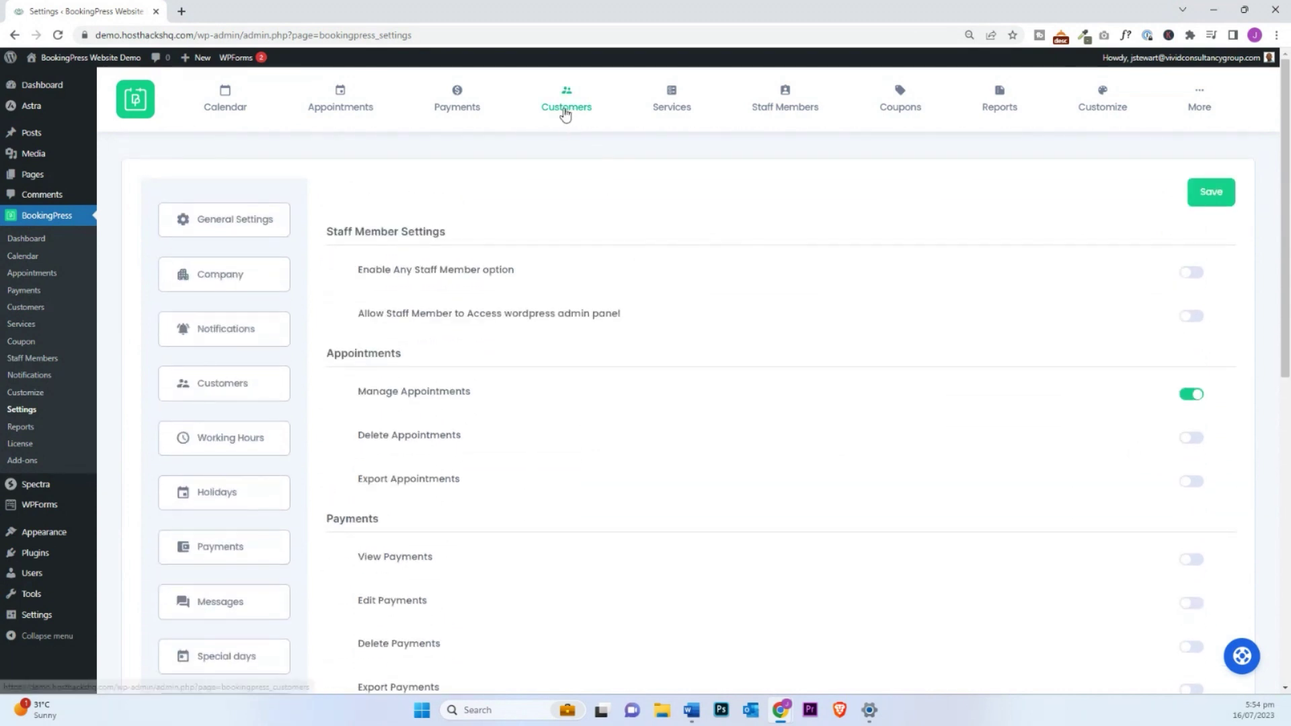
click(563, 112)
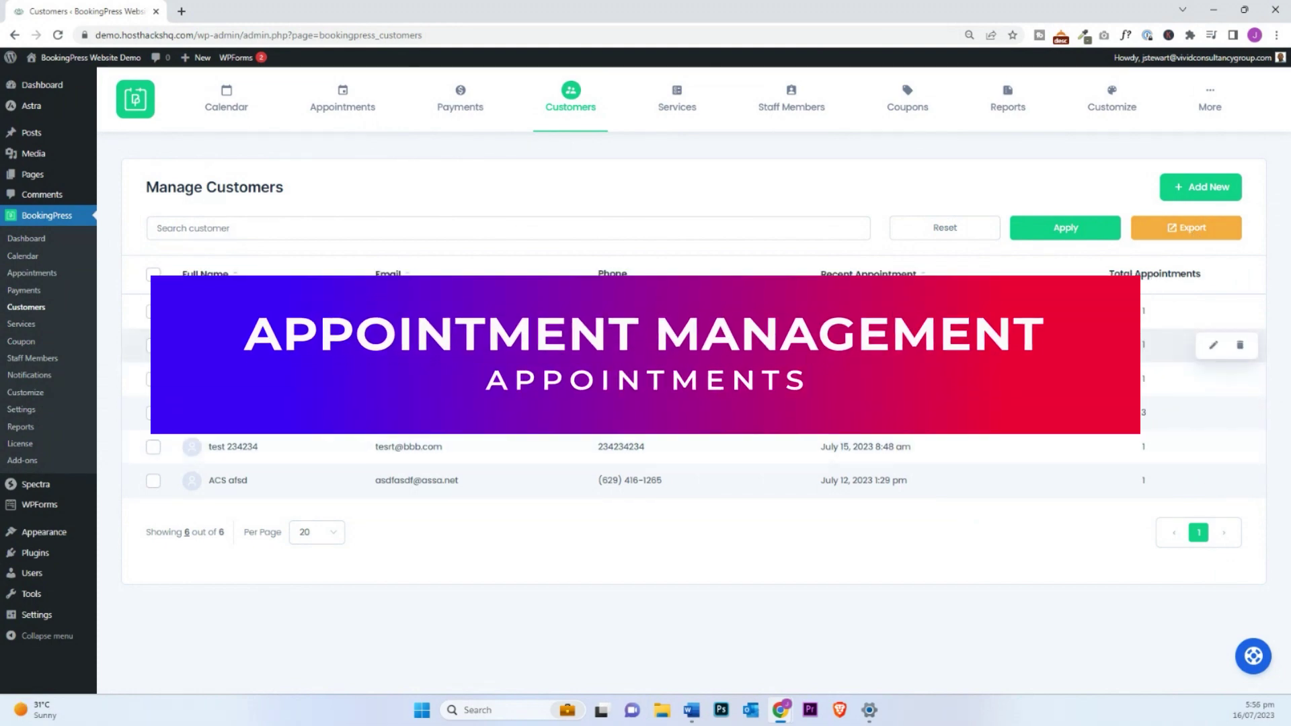
Step: Filter the appointments list to the date range July 1–31, 2023
click(341, 109)
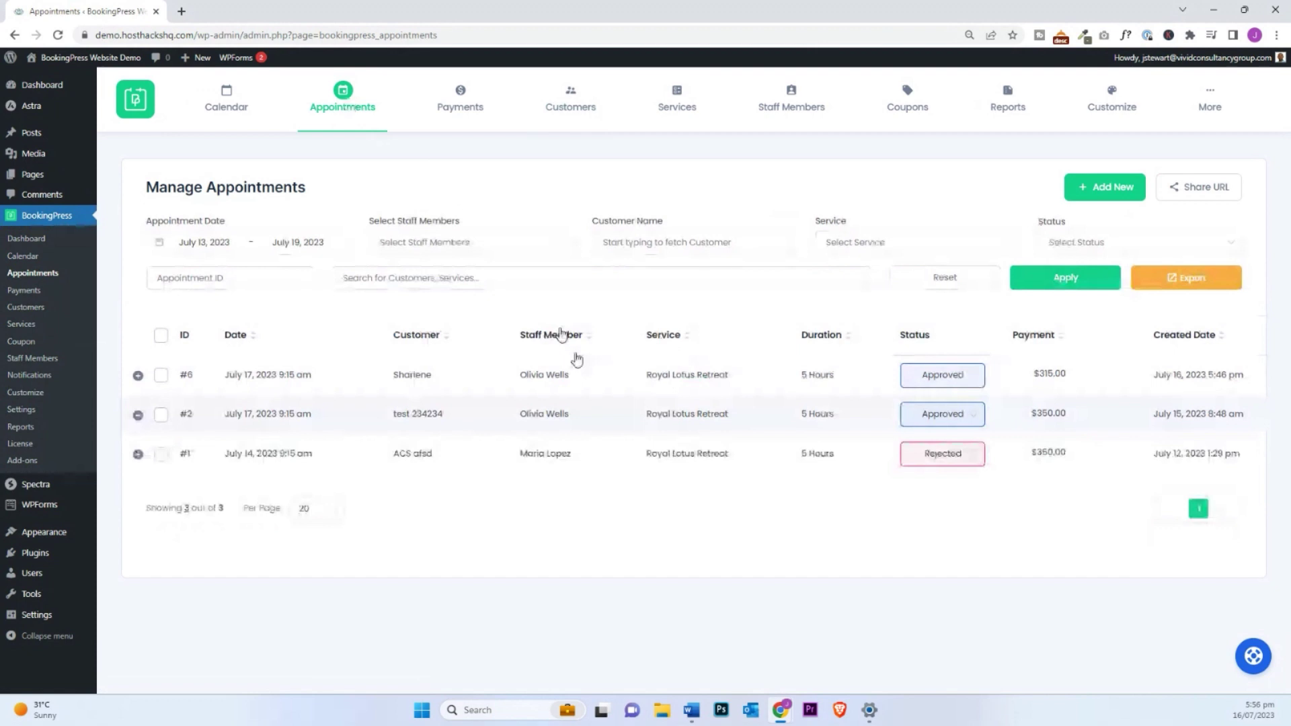
click(253, 243)
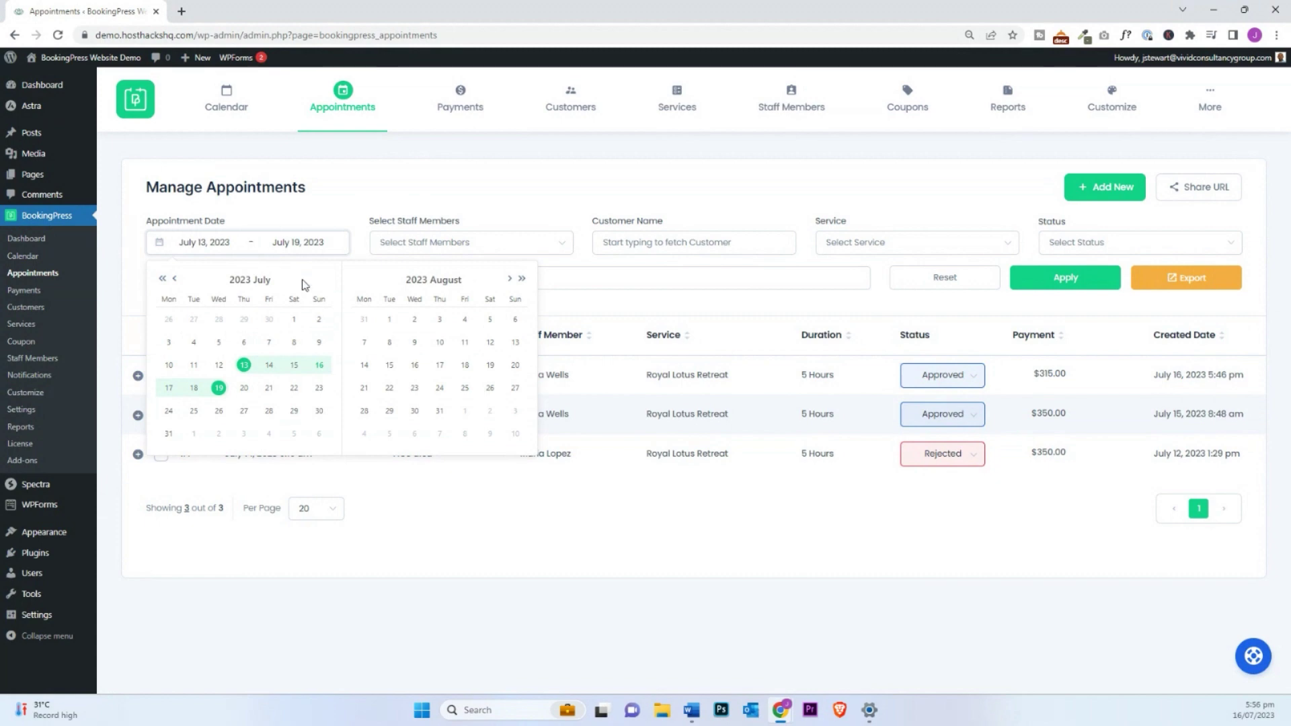
click(294, 321)
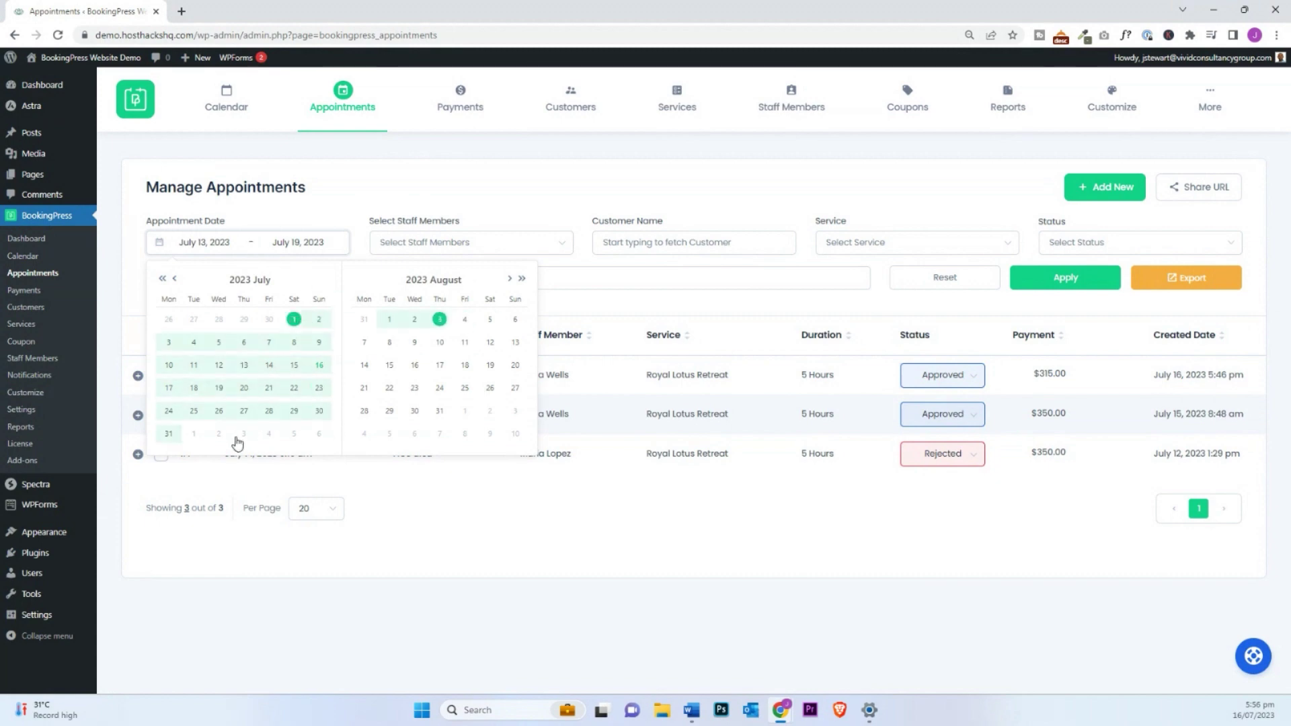
click(169, 434)
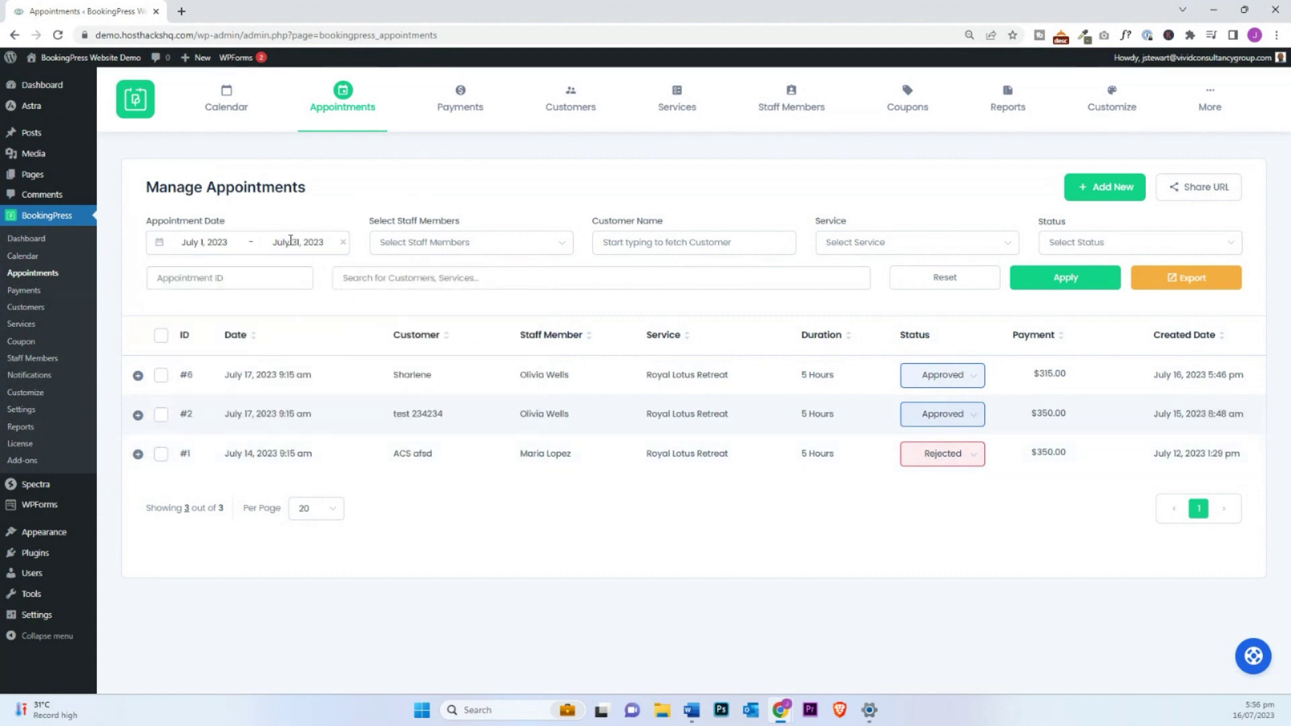
click(1090, 286)
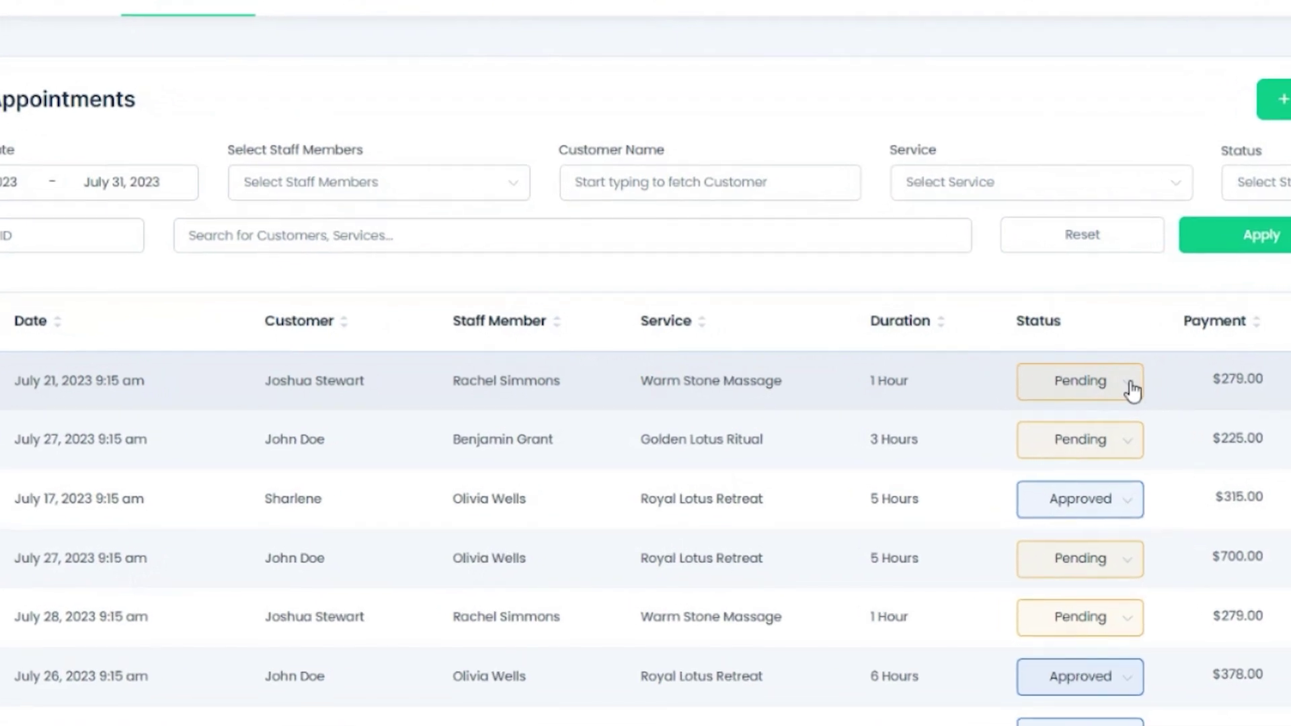
Step: Check the first appointment's status options, then bring up the Manage Payments transaction list
click(1133, 390)
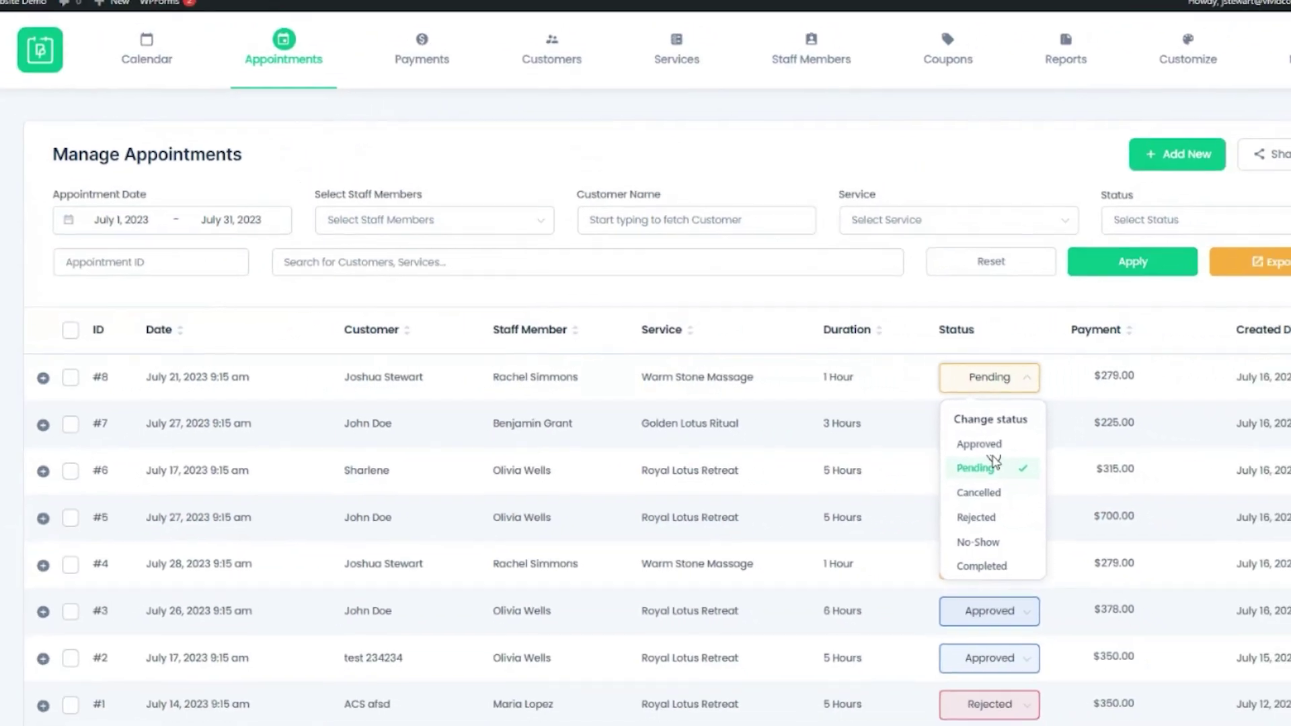
click(424, 62)
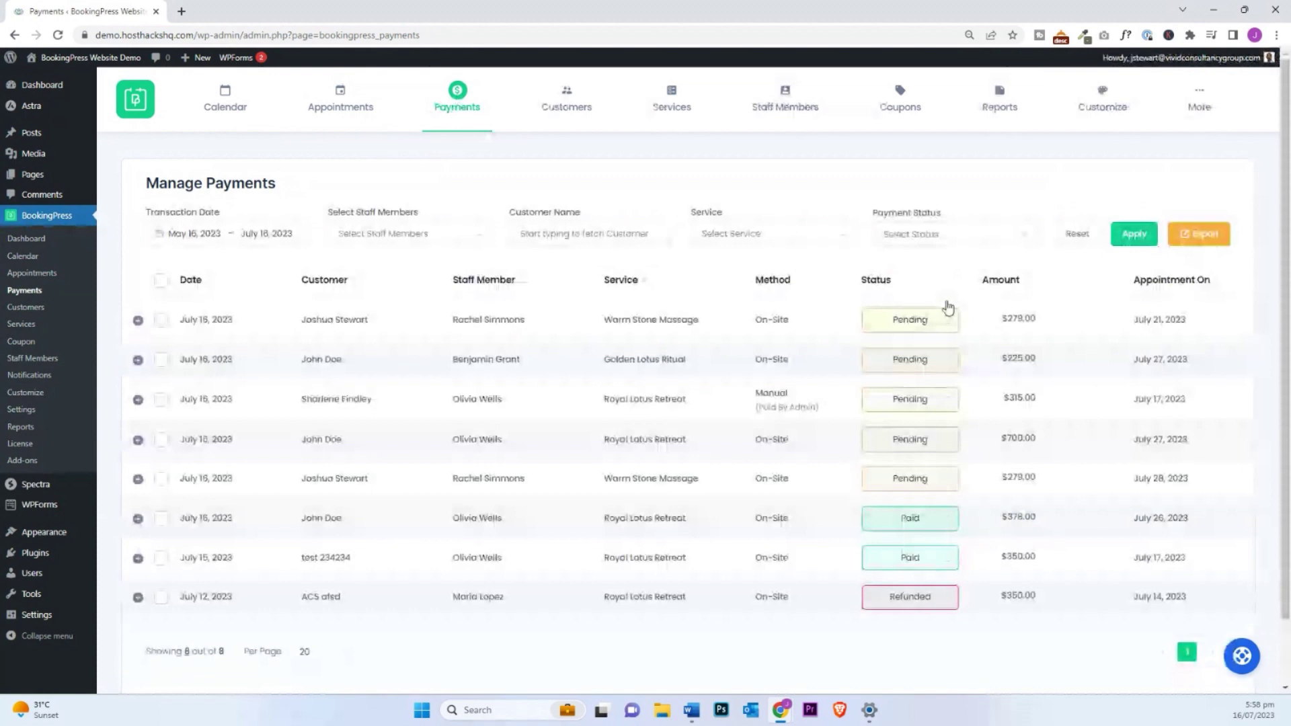
Step: In the Payments settings, switch PayPal on to view its API fields, then off again
click(952, 328)
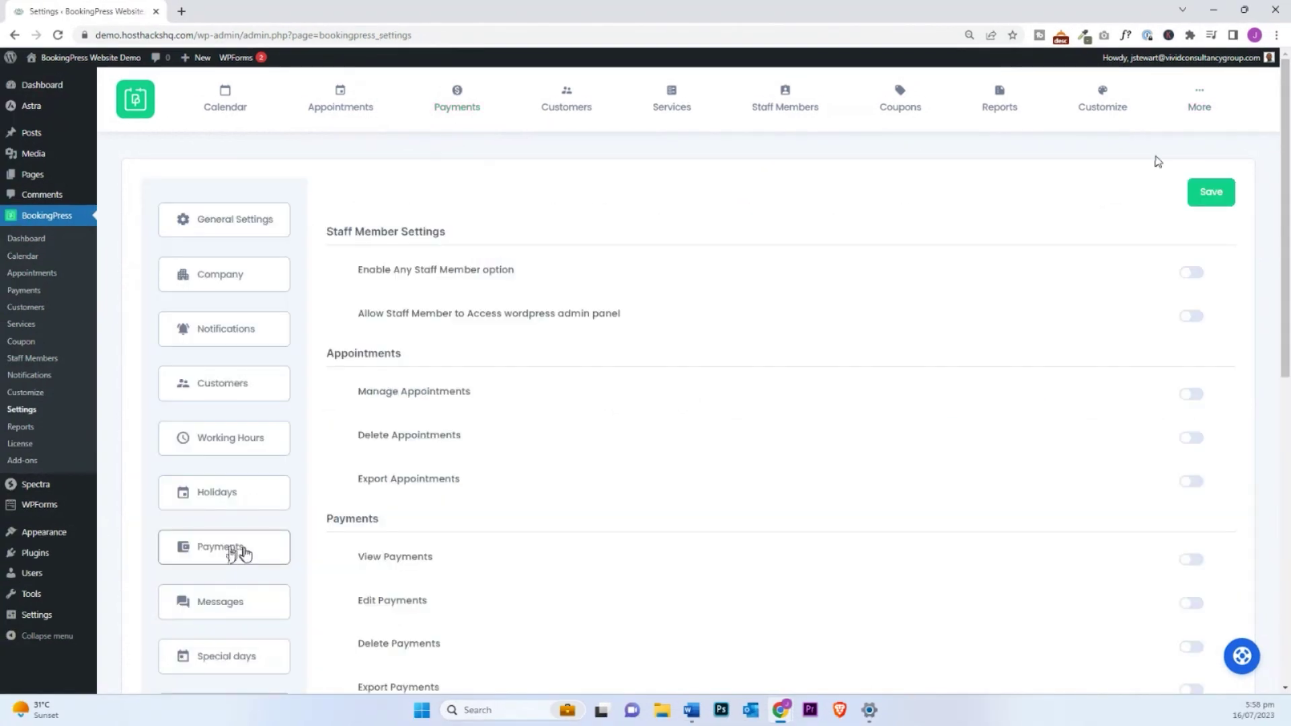
click(242, 554)
scroll(900, 413, down, 3)
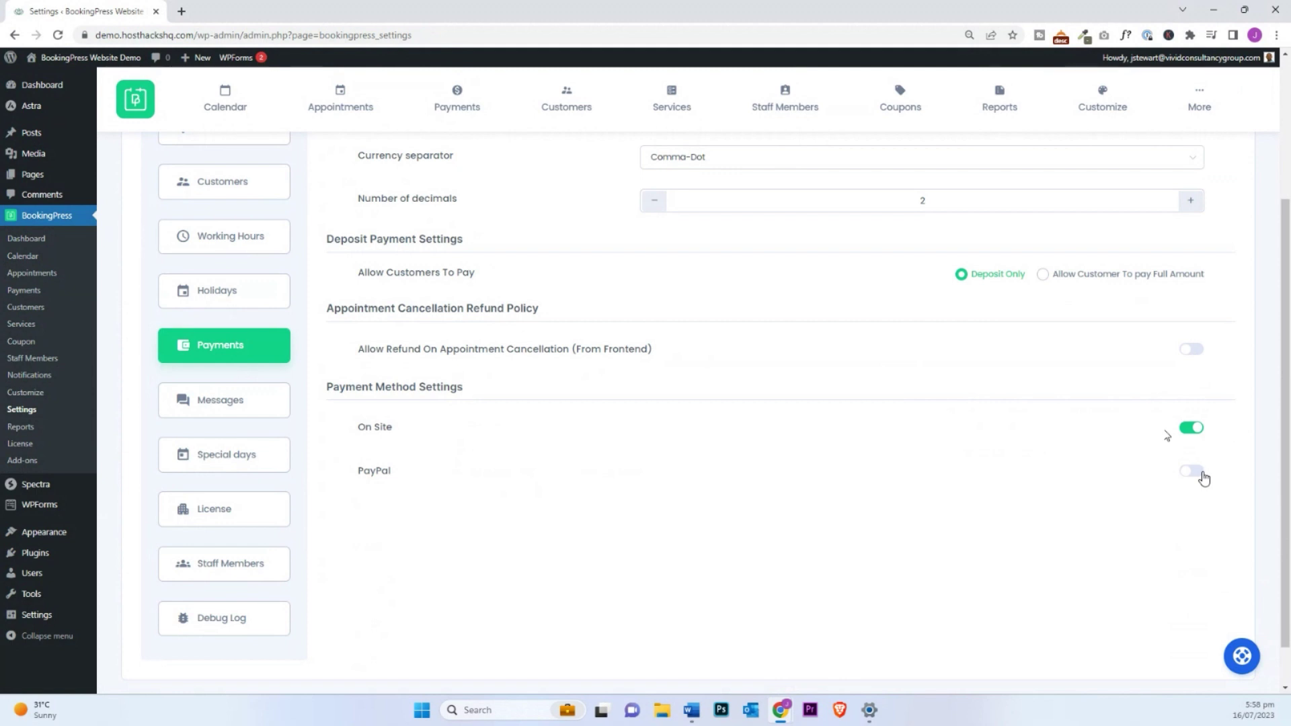
click(1202, 478)
scroll(903, 606, down, 3)
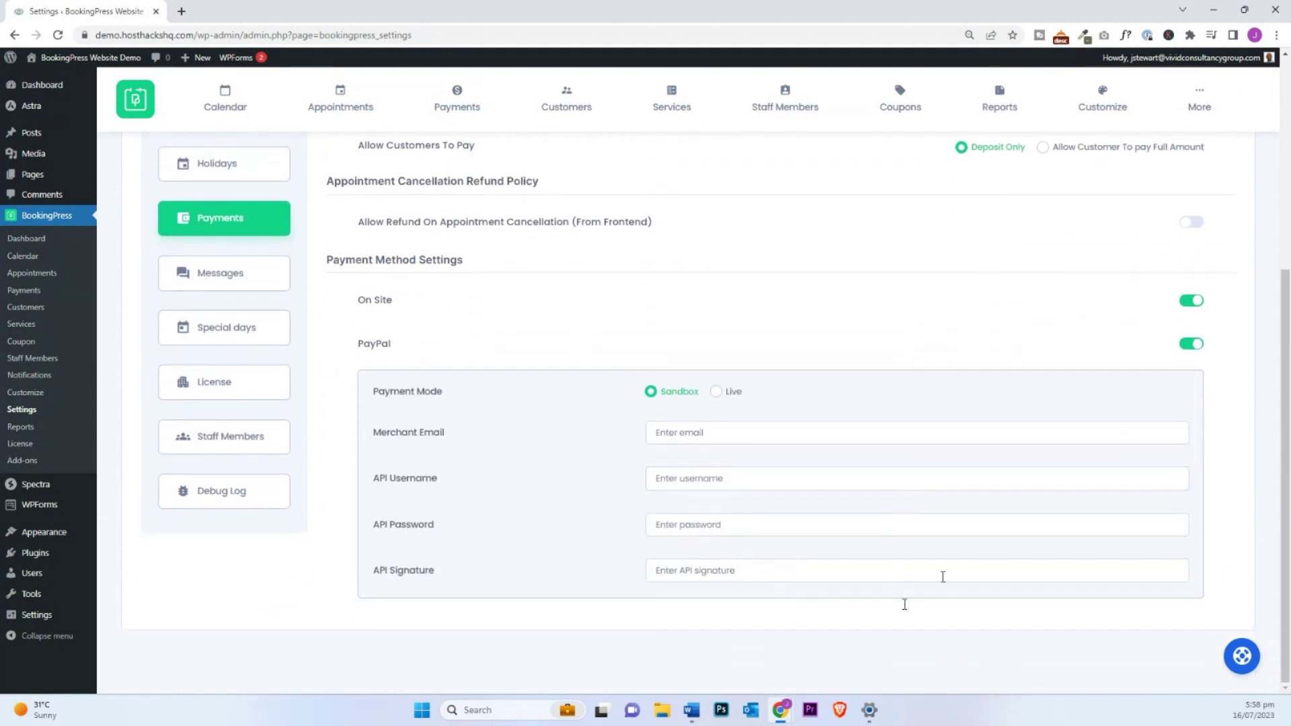
click(1190, 346)
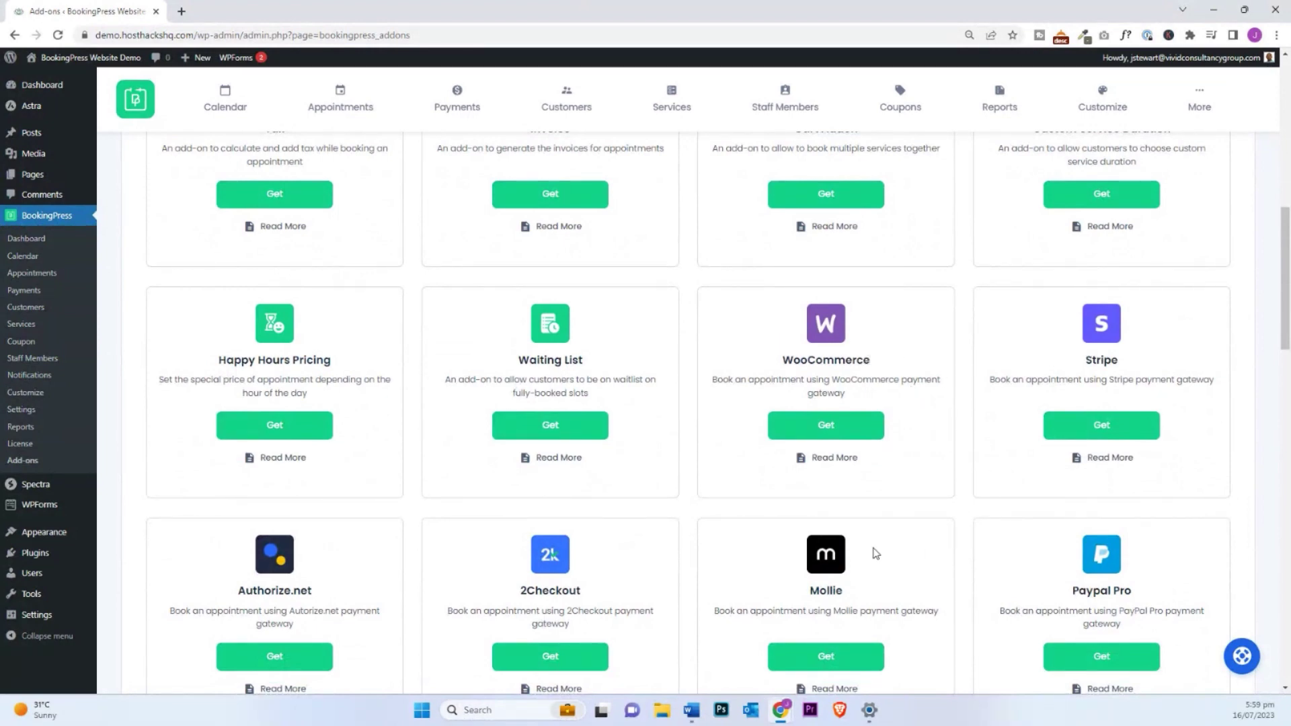
Step: Browse the payment gateway add-on cards down and back up, then open Reports
scroll(480, 564, down, 2)
scroll(480, 563, down, 4)
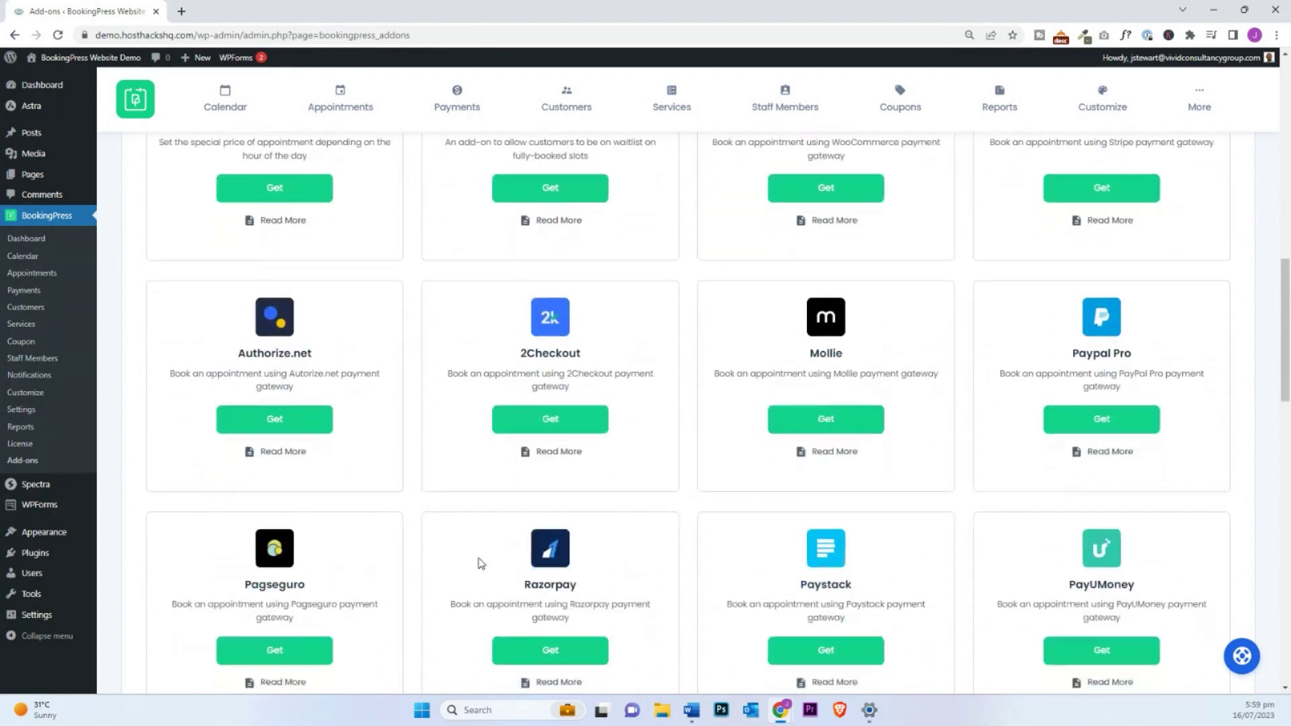
scroll(480, 563, down, 3)
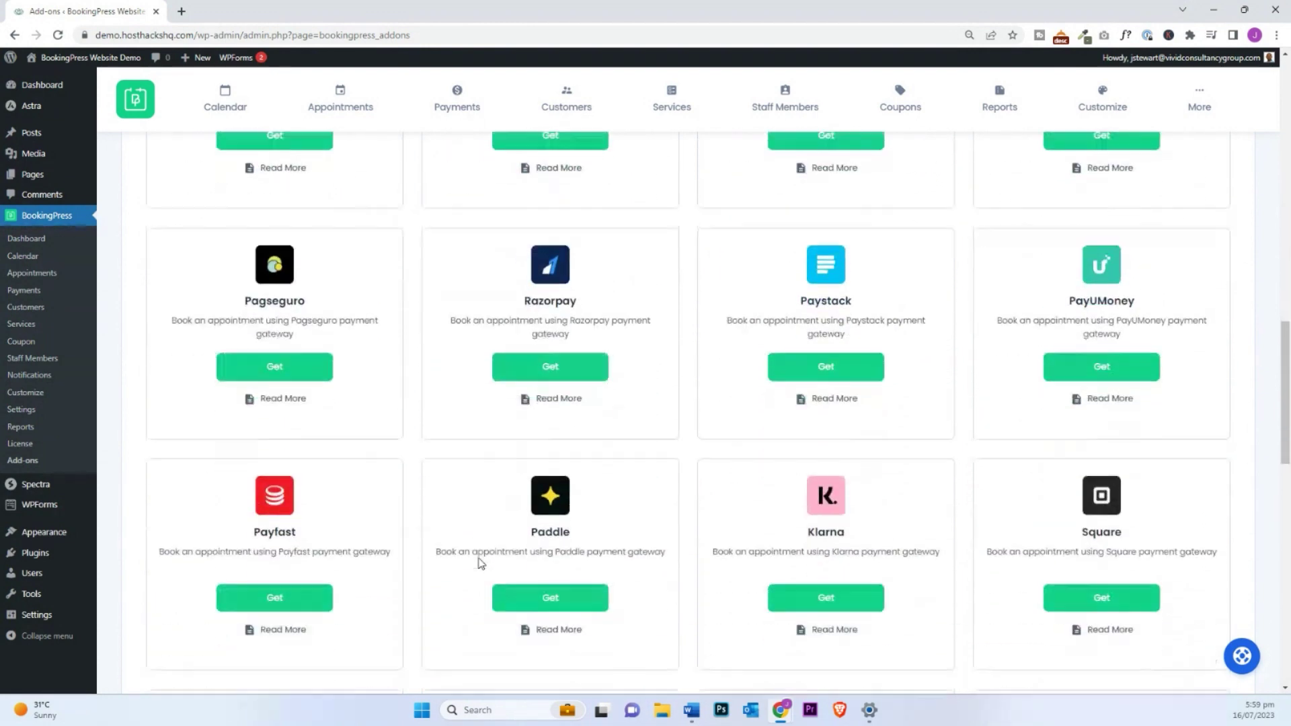
scroll(480, 563, down, 2)
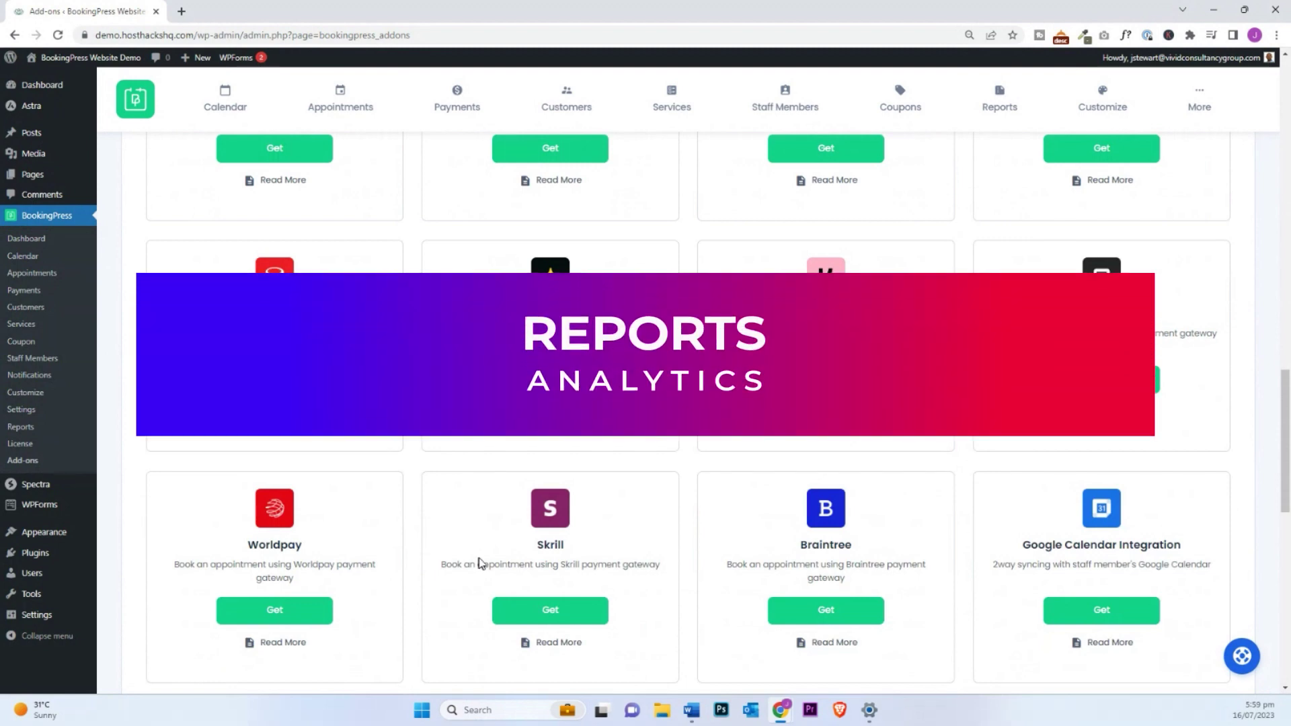
scroll(482, 563, up, 1)
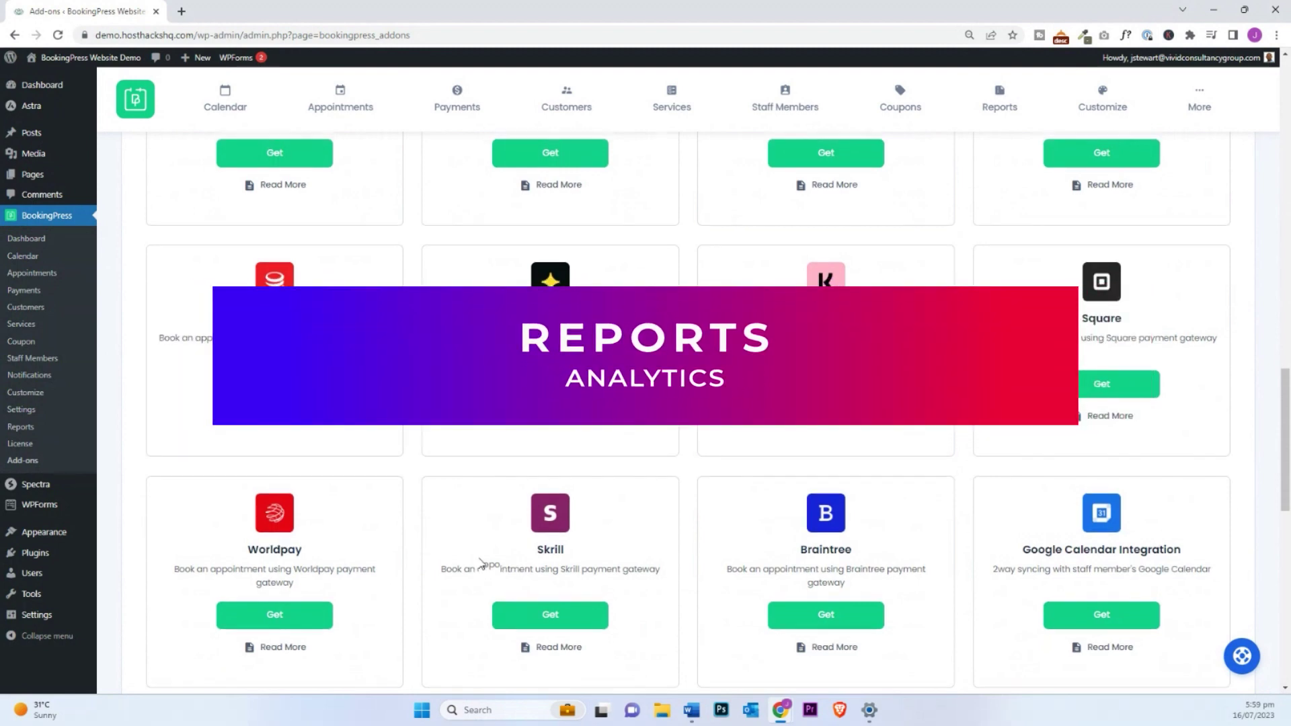
scroll(481, 563, up, 2)
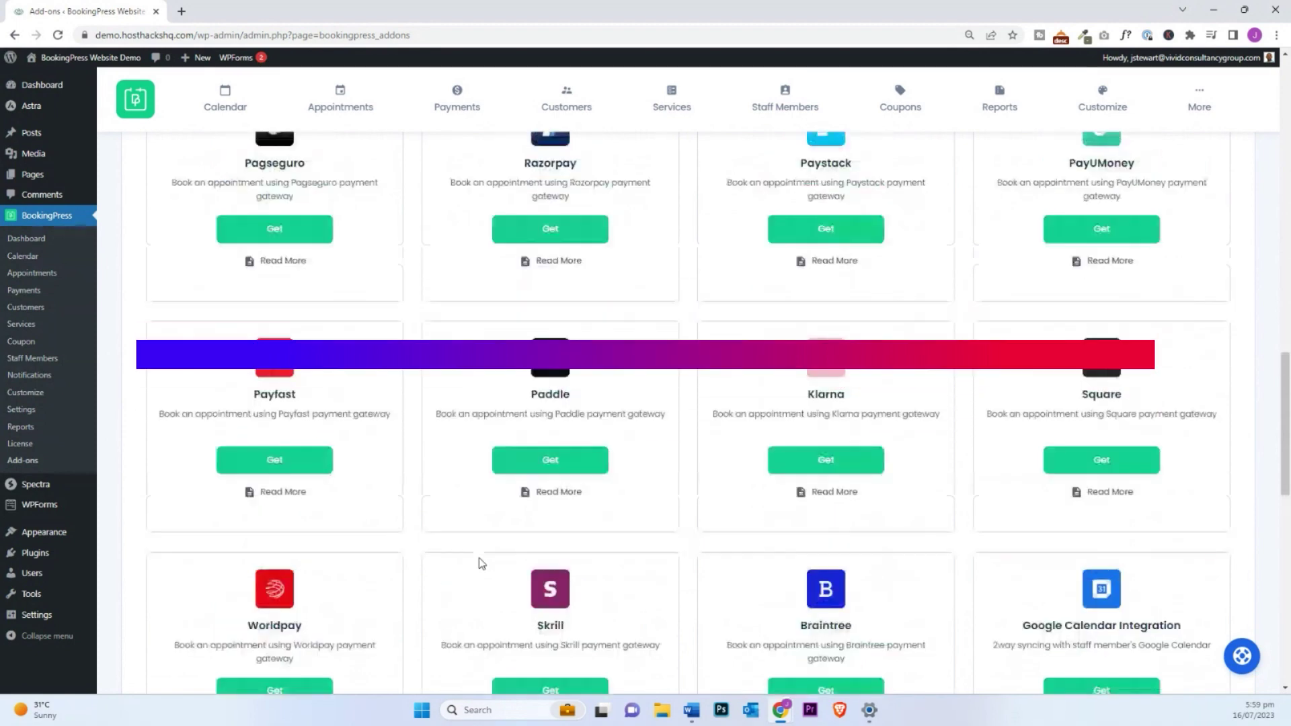
scroll(481, 564, up, 10)
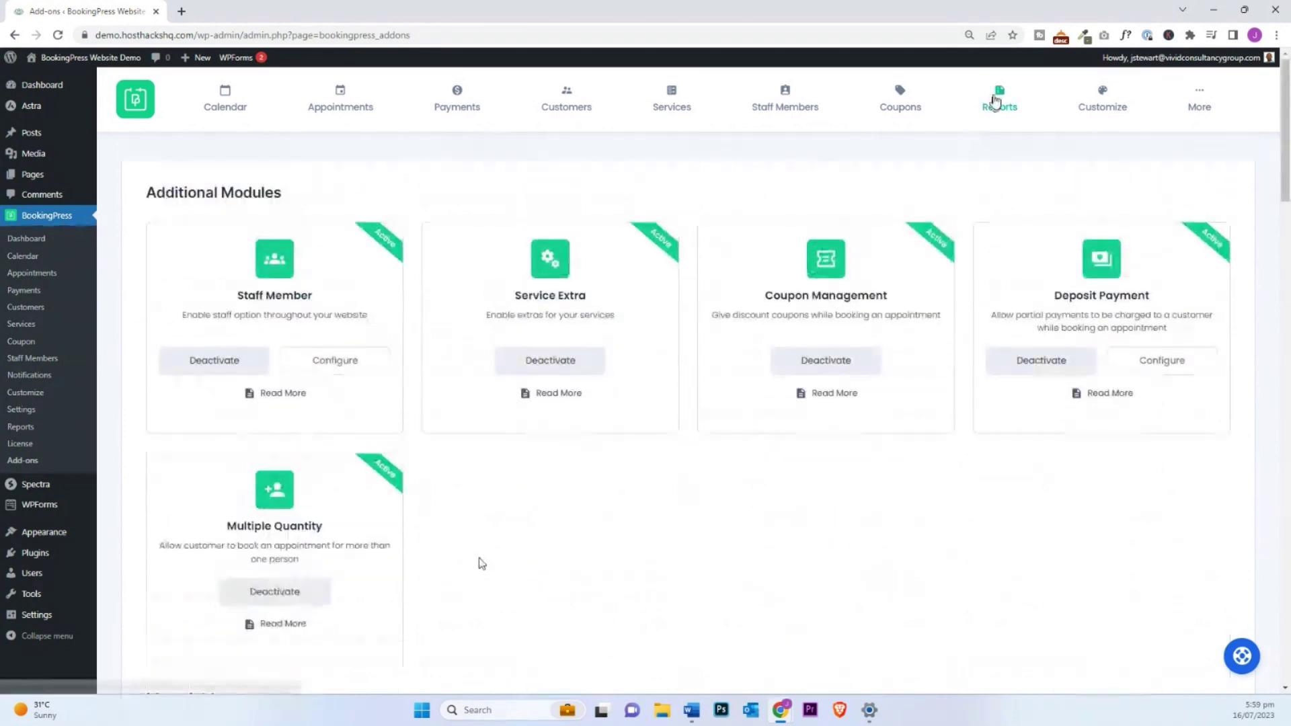
click(996, 101)
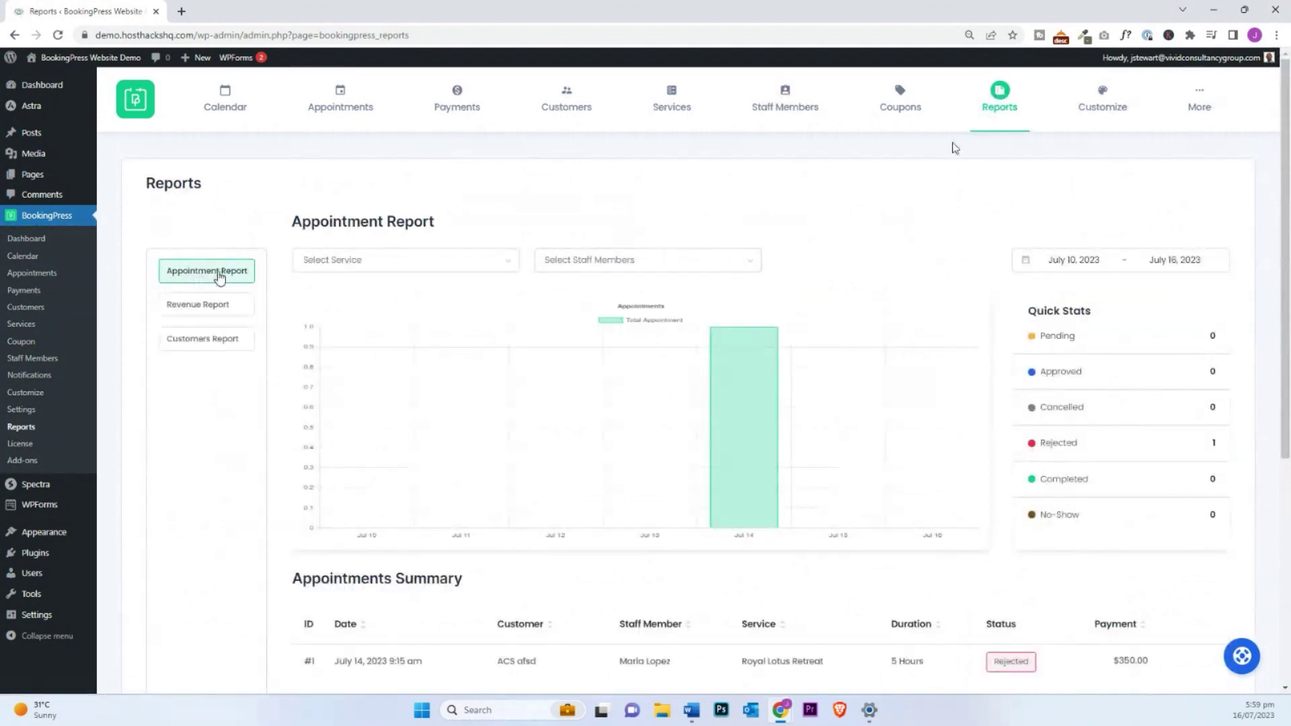
Step: View the Revenue report and its payment method filter, then the Customers report, and return to the Dashboard
click(197, 316)
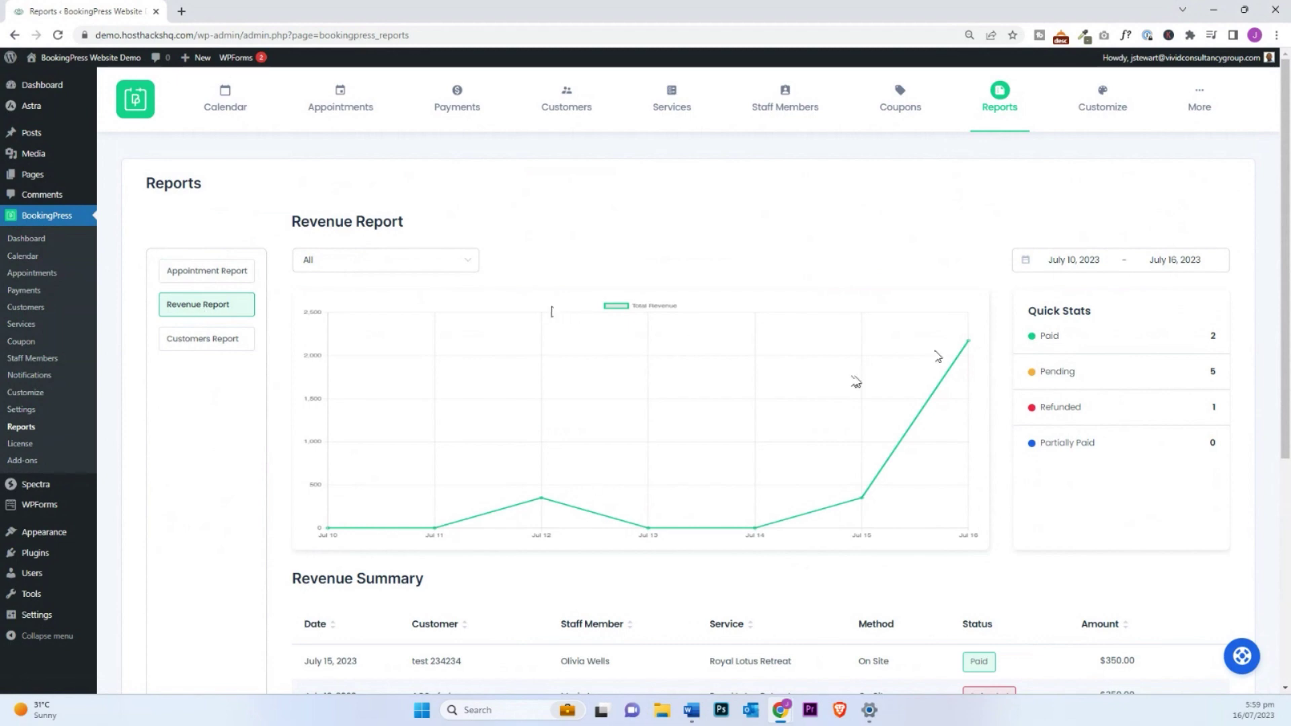
click(431, 268)
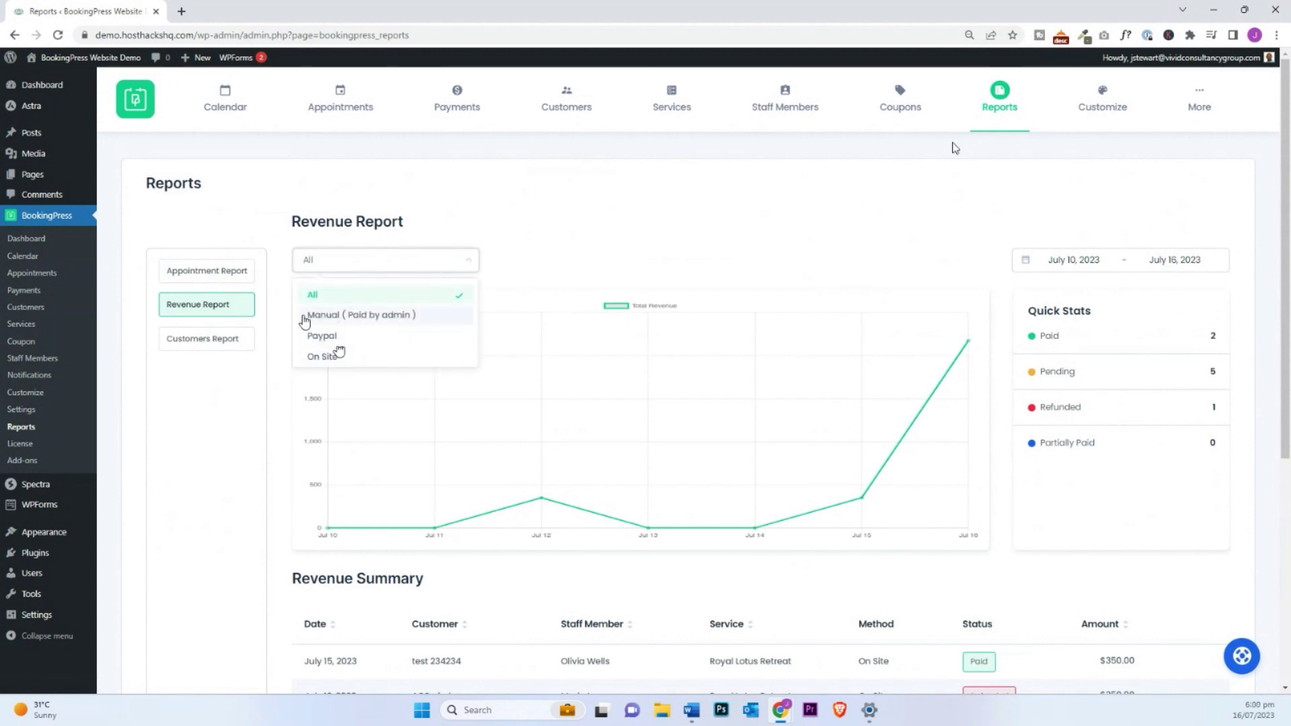
click(201, 341)
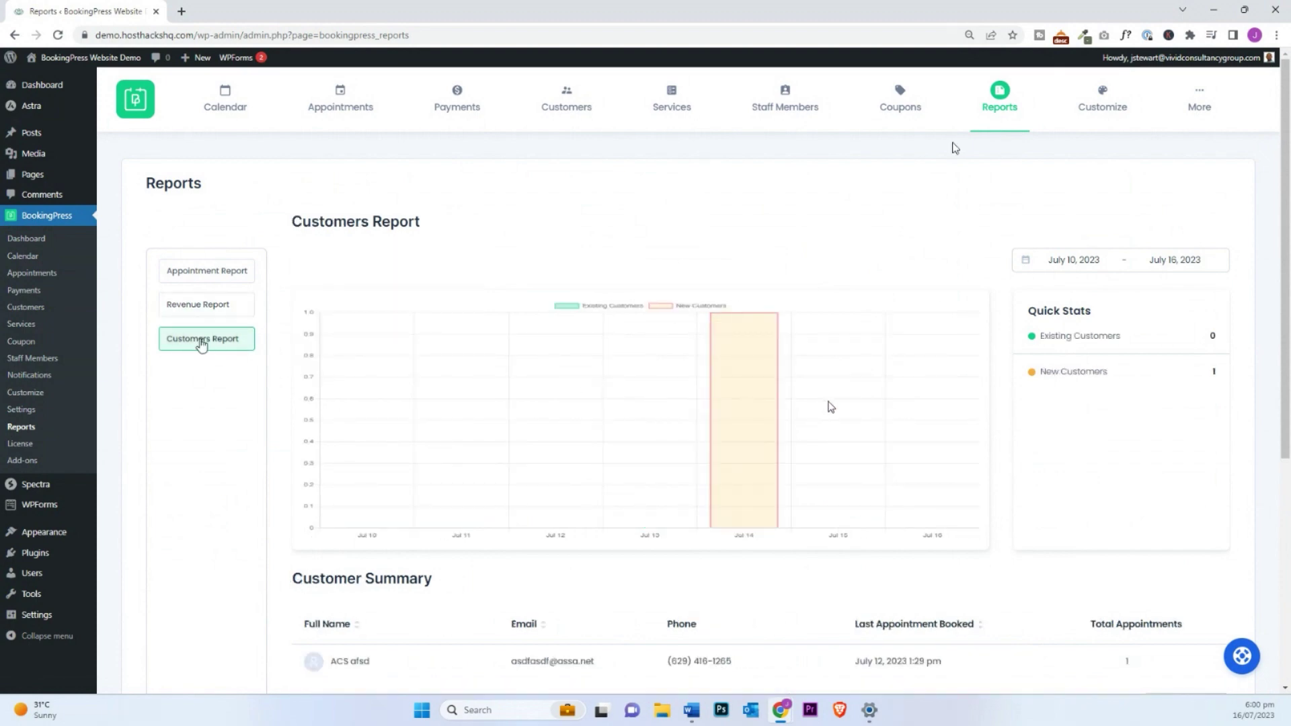
scroll(832, 402, down, 3)
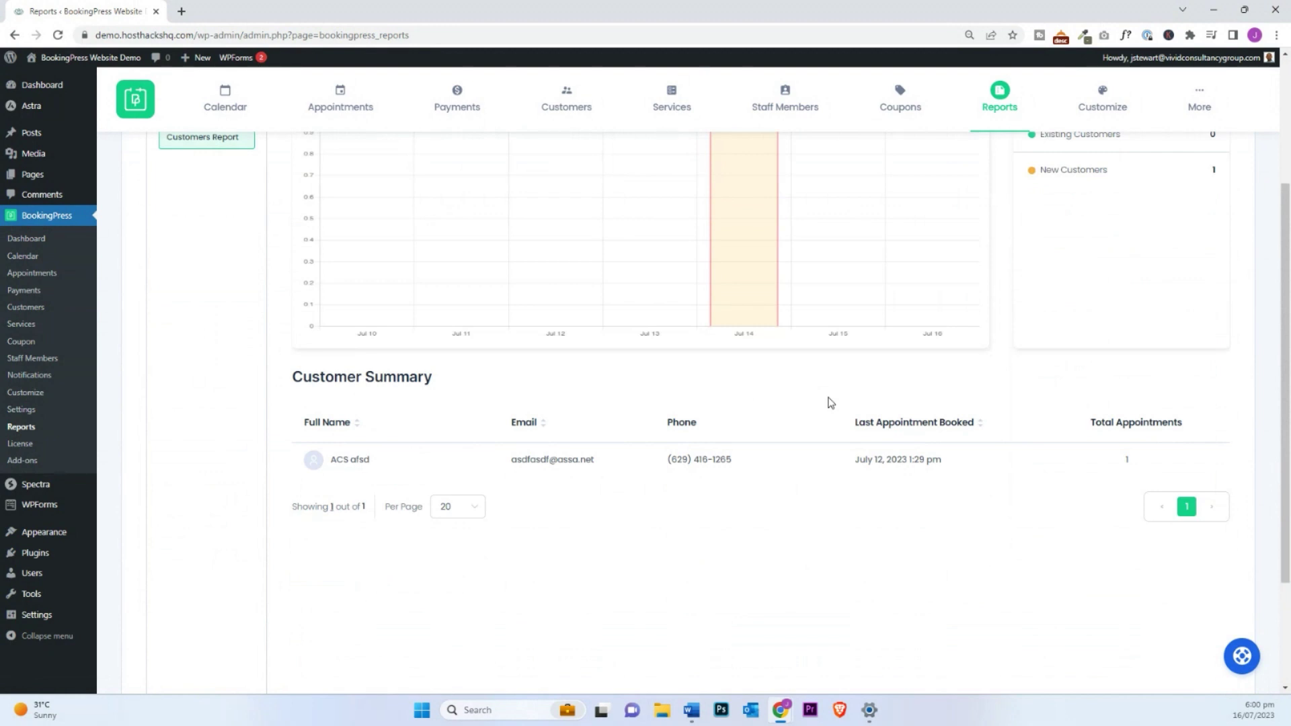
scroll(386, 490, up, 3)
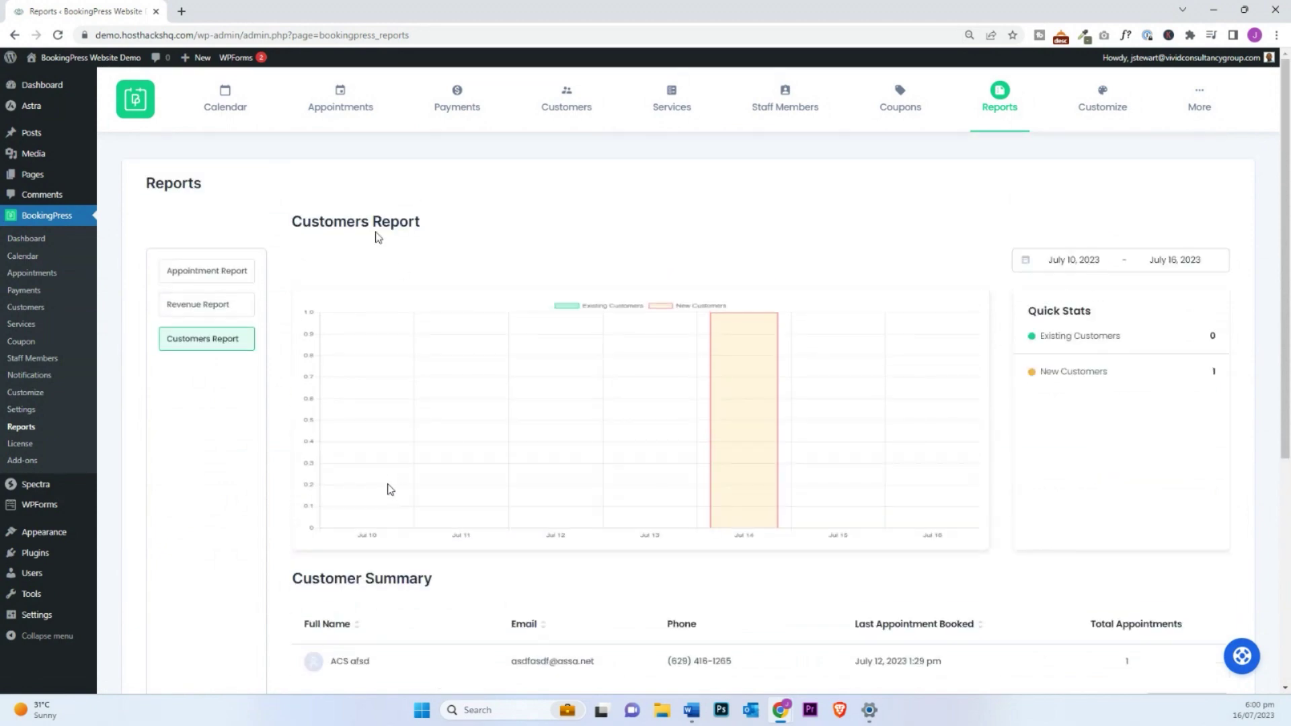
click(138, 114)
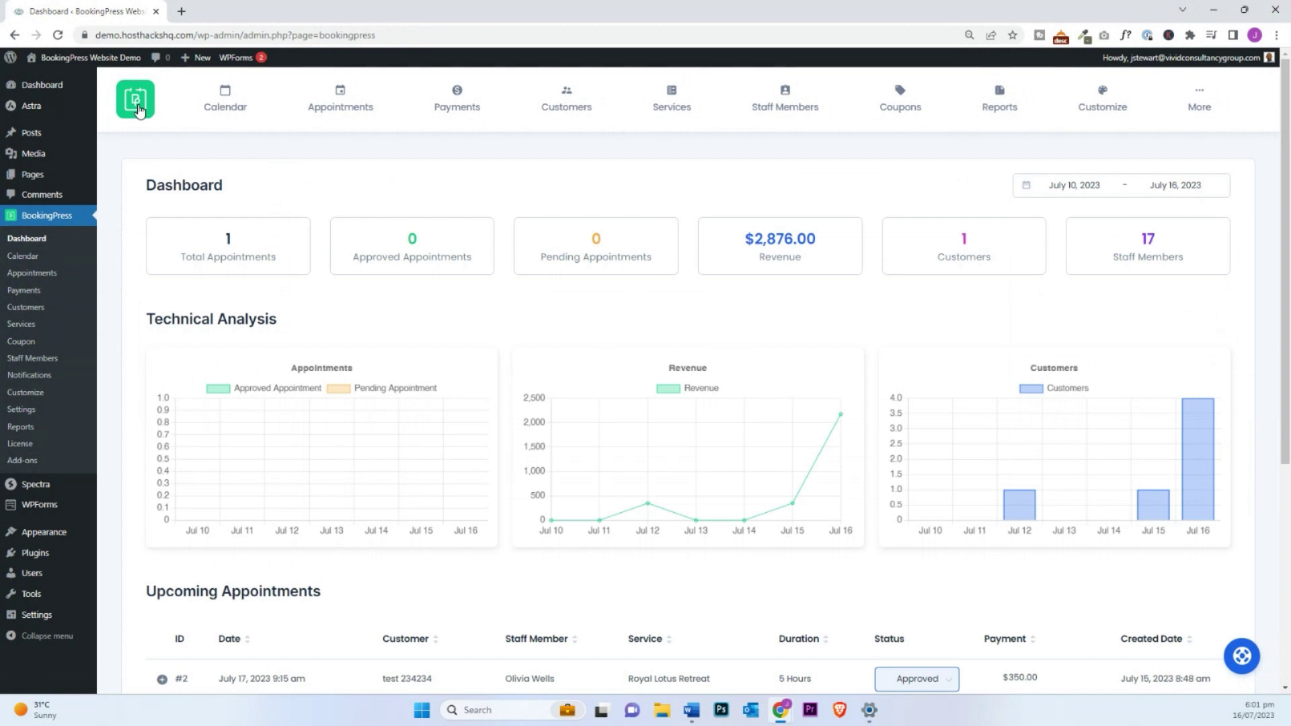
Step: Look over the July 2023 booking calendar, then show the coupon list with Relax10
click(210, 98)
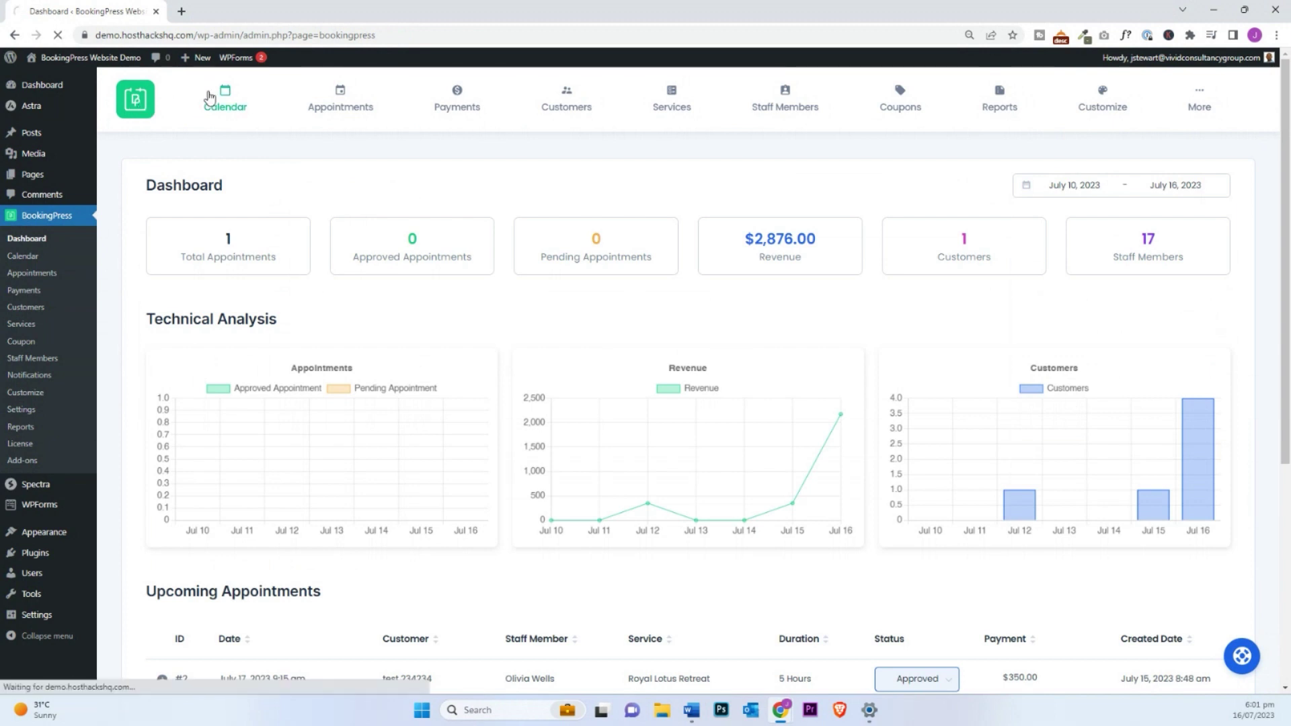
scroll(671, 369, down, 3)
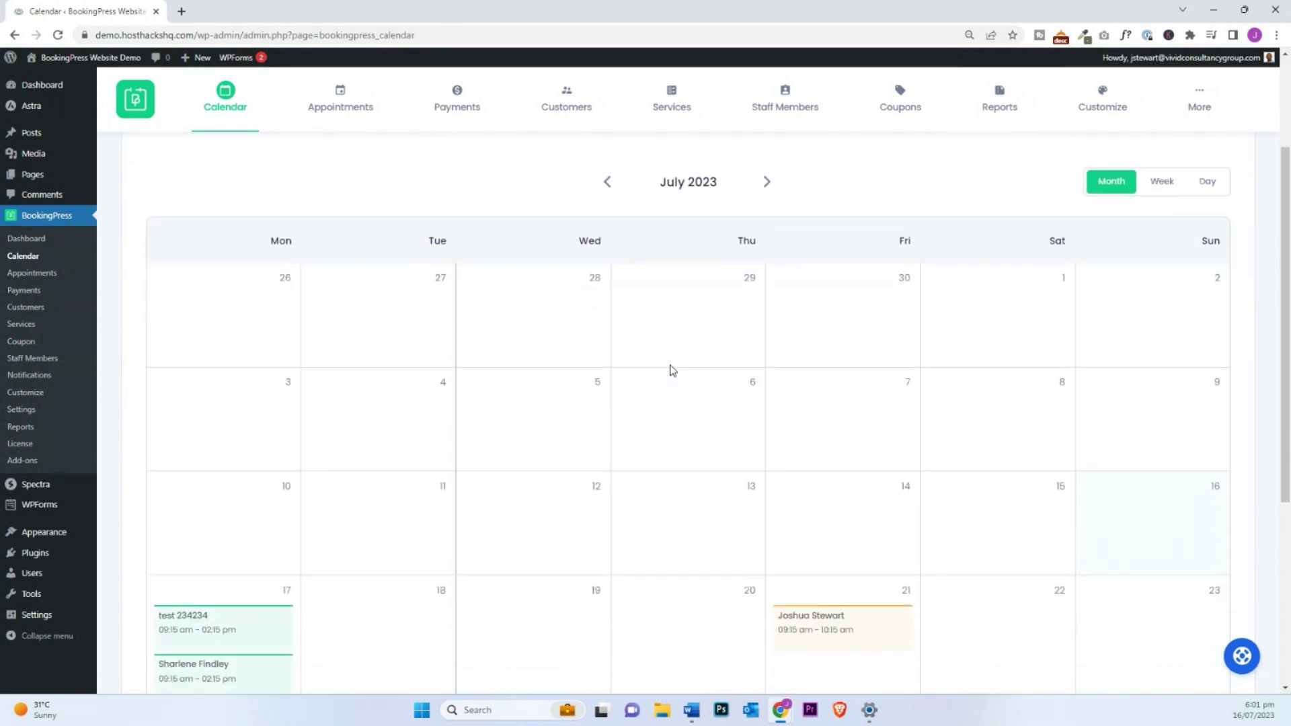
scroll(671, 370, down, 2)
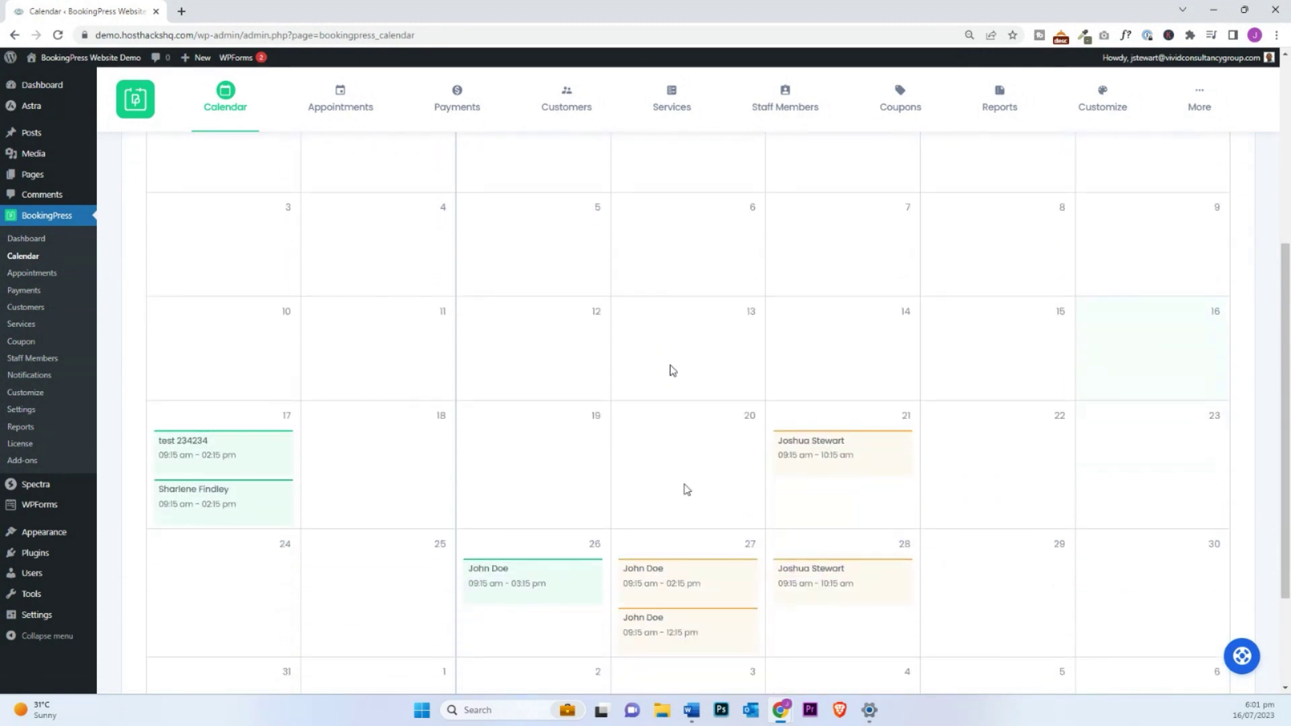
scroll(873, 462, up, 5)
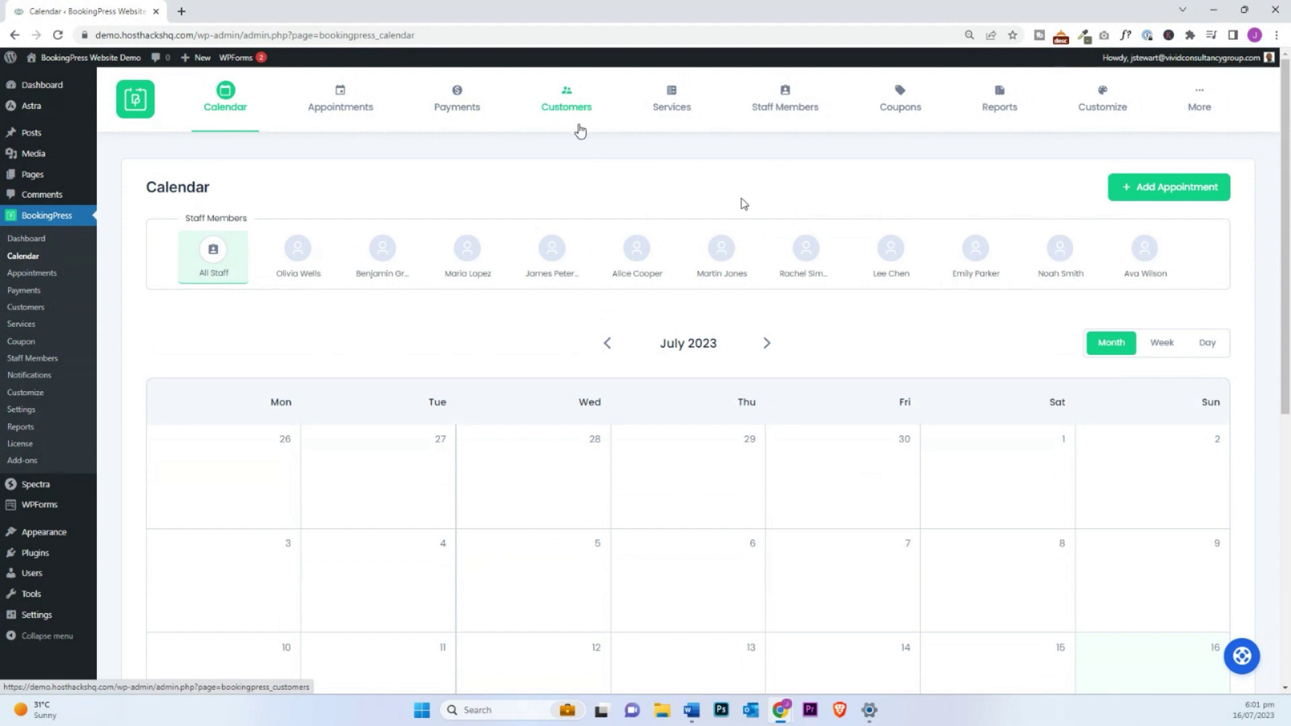
click(901, 99)
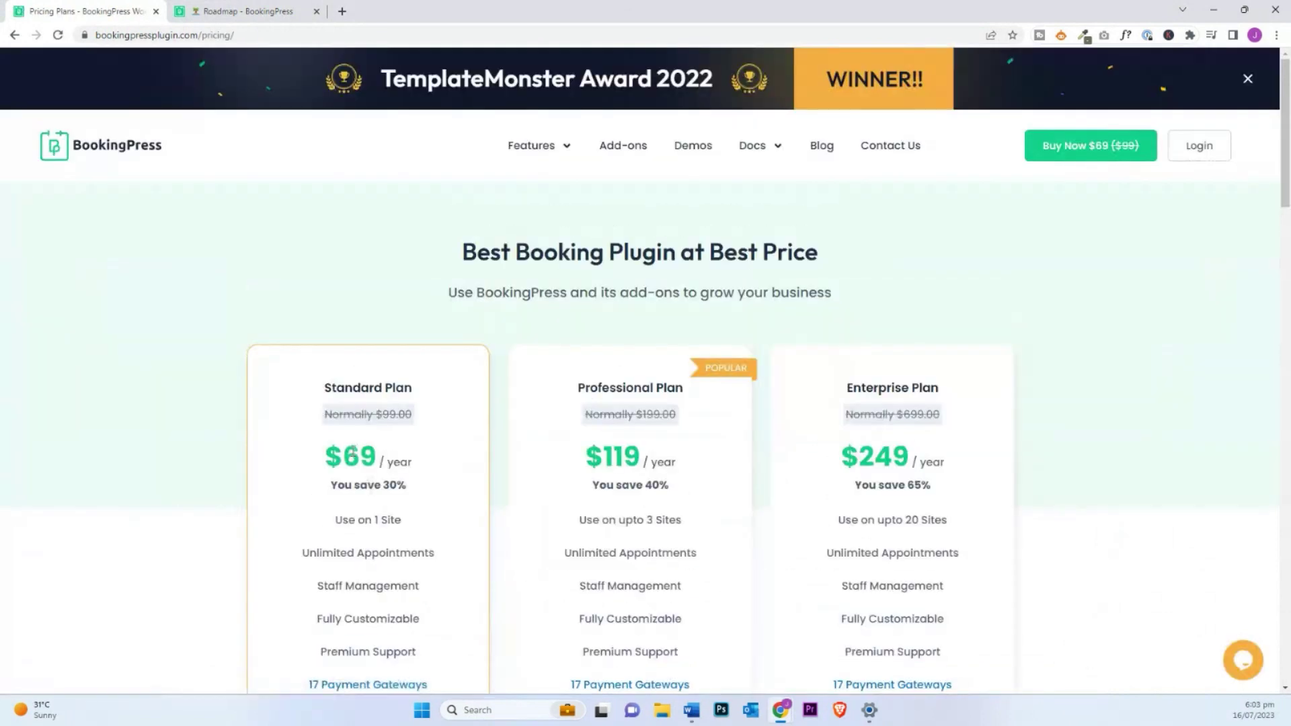
Step: Scroll to the plan cards and reveal the popup of 17 included payment gateways
scroll(377, 465, down, 3)
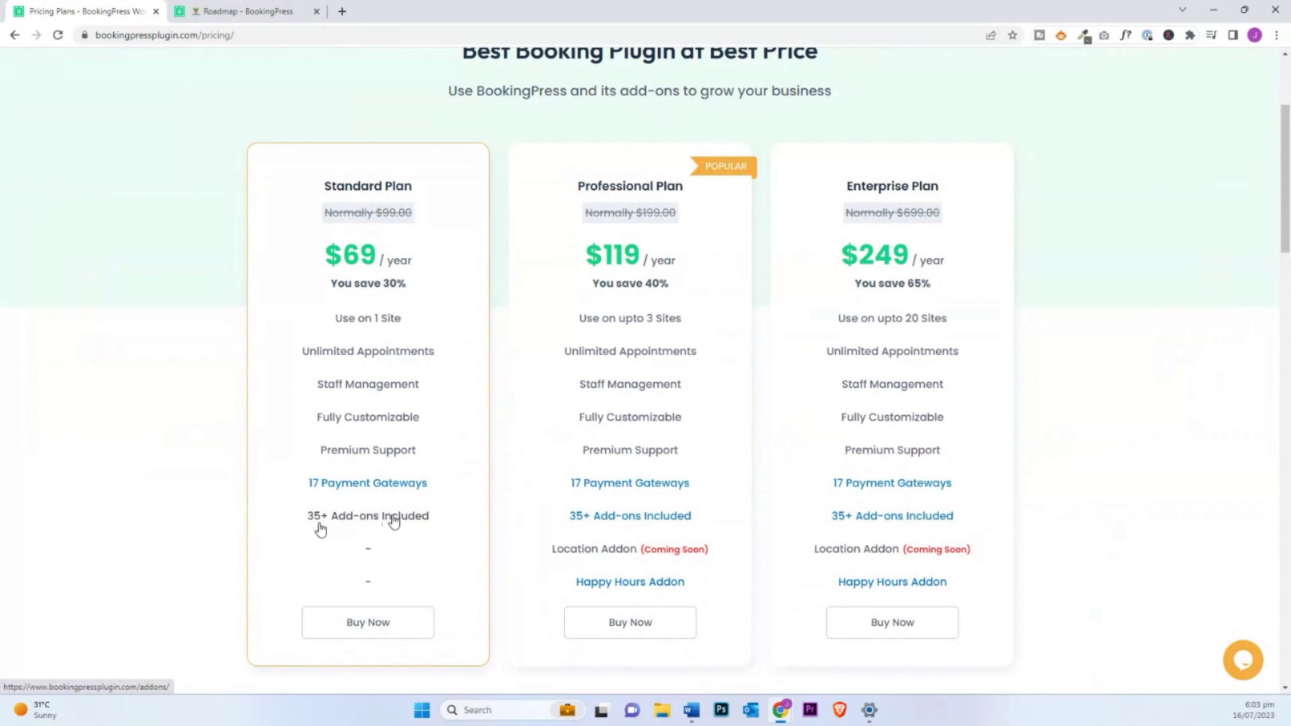
mouse_move(355, 484)
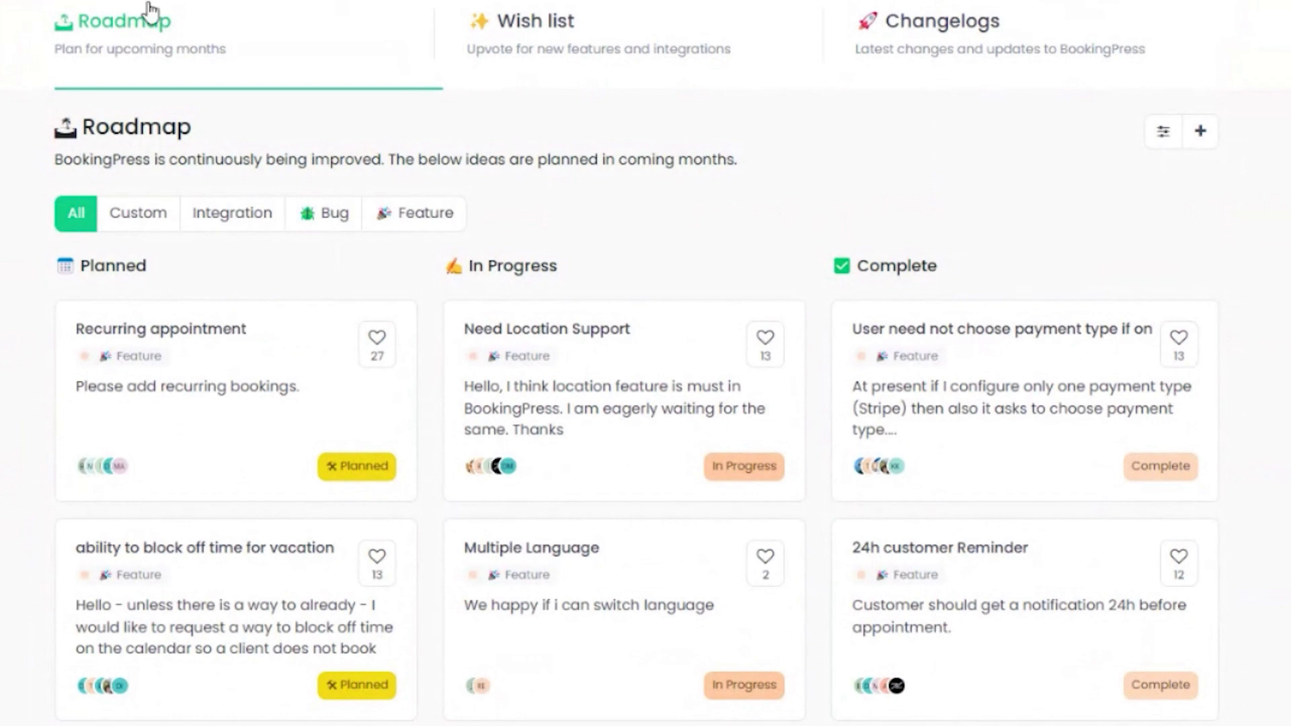
Step: Scroll the Roadmap page to review the Planned, In Progress and Complete feature columns
scroll(253, 523, down, 4)
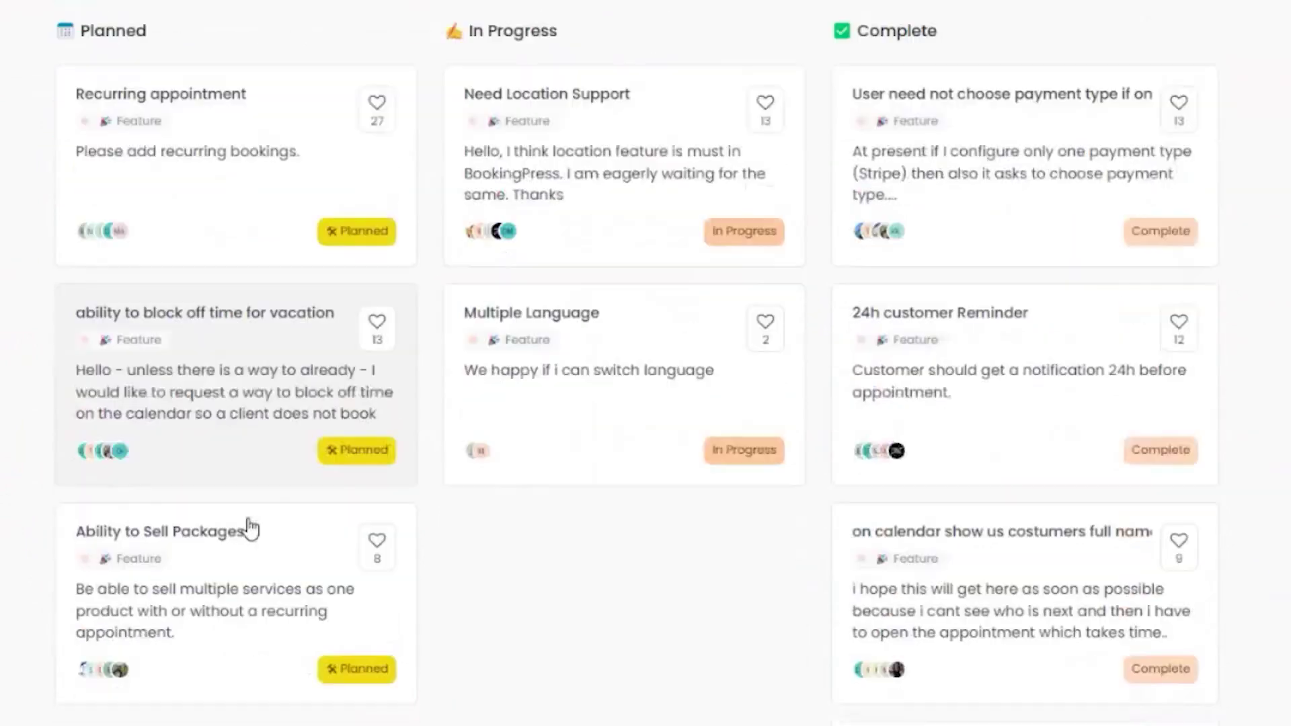